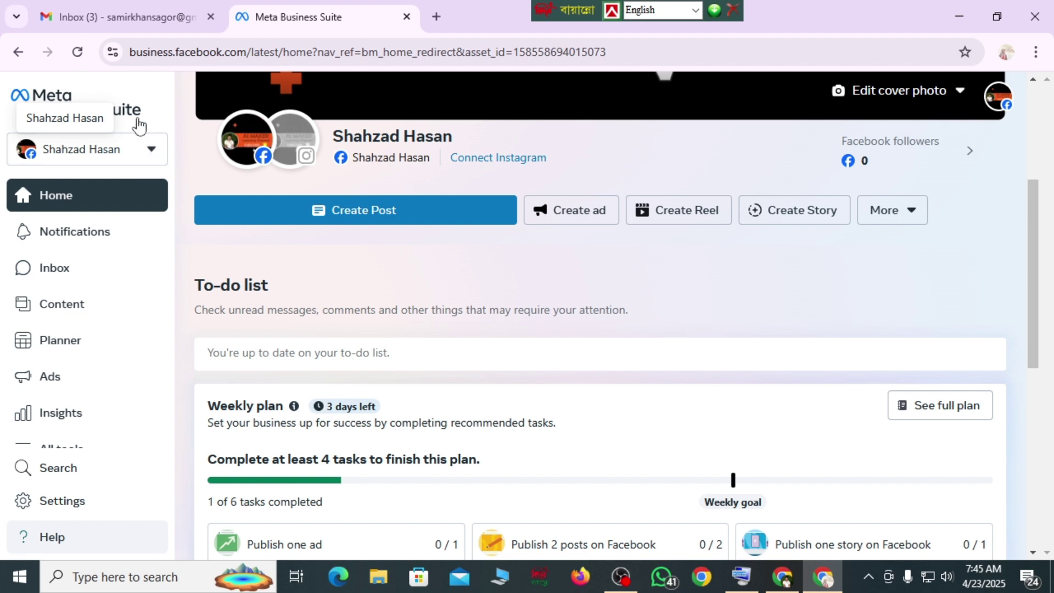
- Open the account selector to list the available business portfolios and assets
click(152, 155)
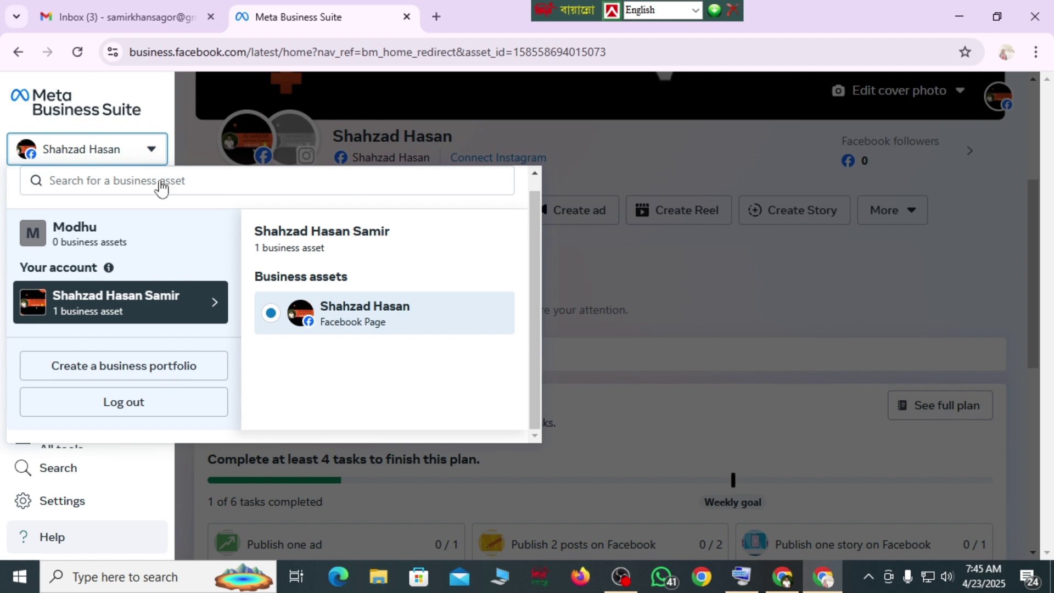
- Start a new business portfolio named 'Mudhur Hari'
click(152, 369)
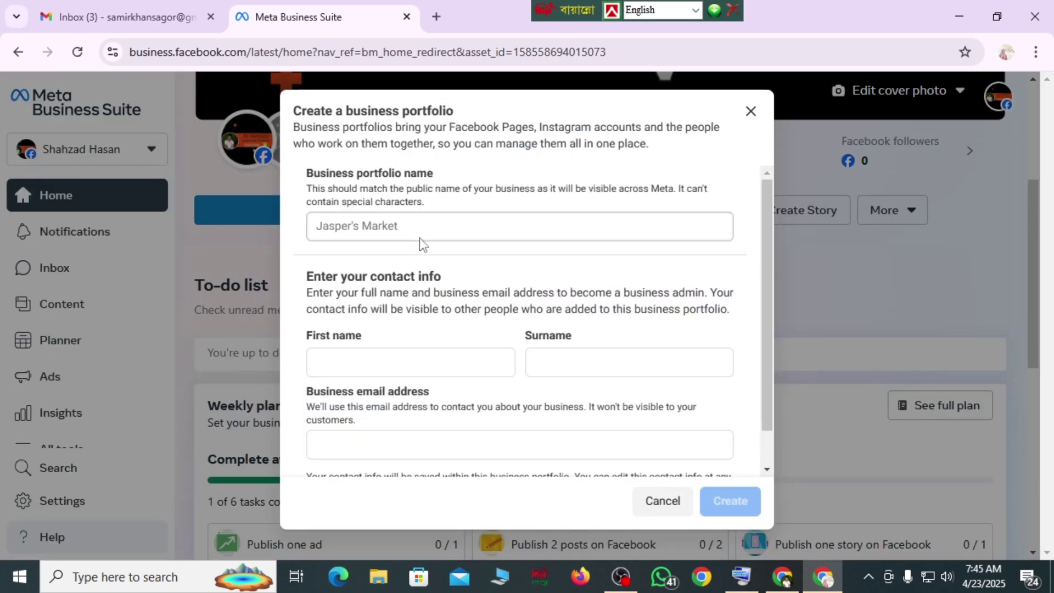
click(396, 225)
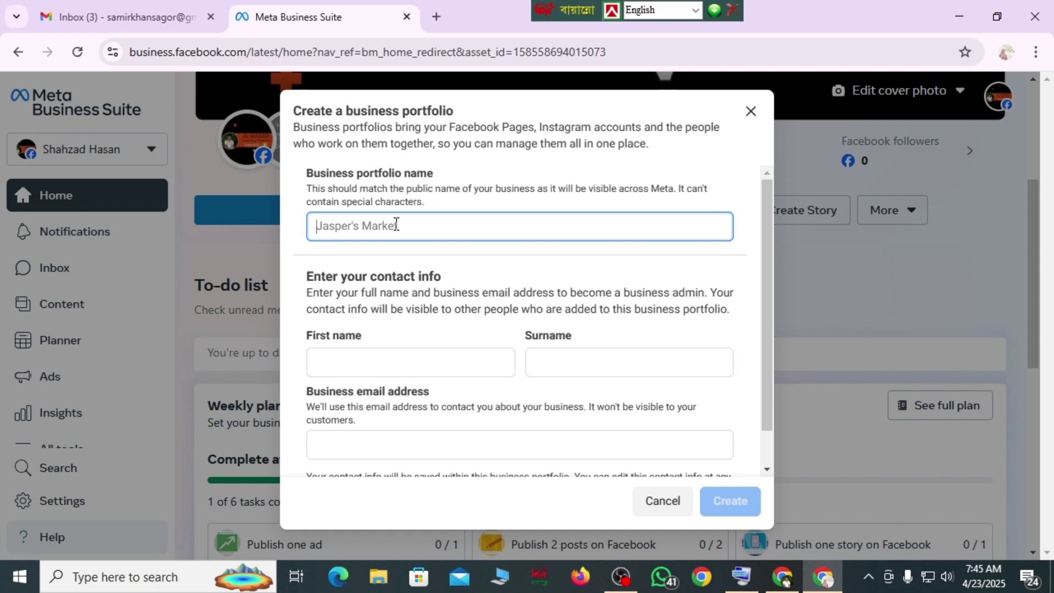
text(Mudhur Hari)
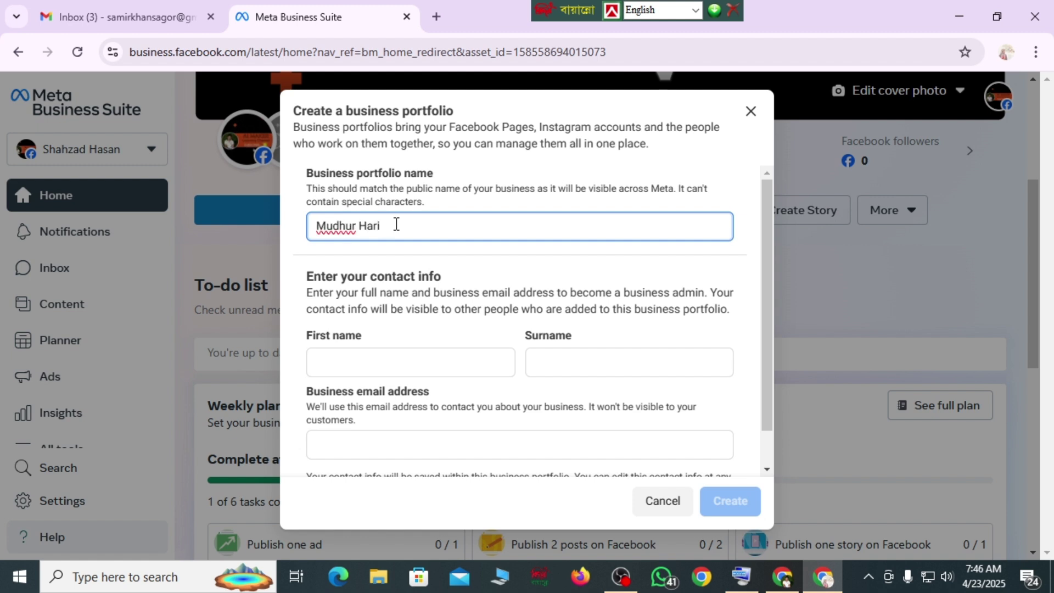
- Enter the admin's first name and surname, then go to the business e-mail field
click(337, 361)
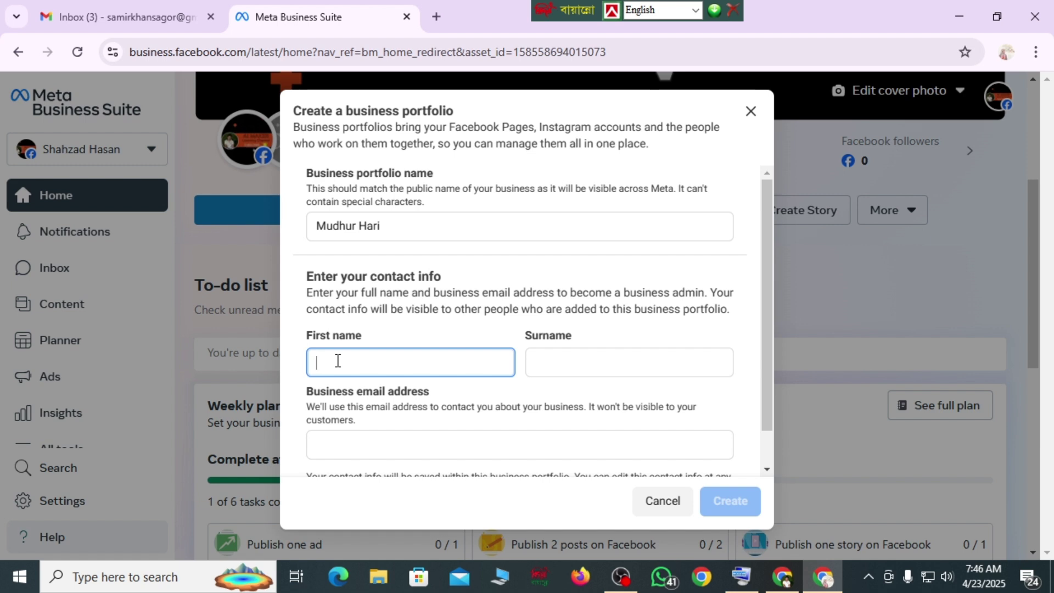
text(A)
key(BackSpace)
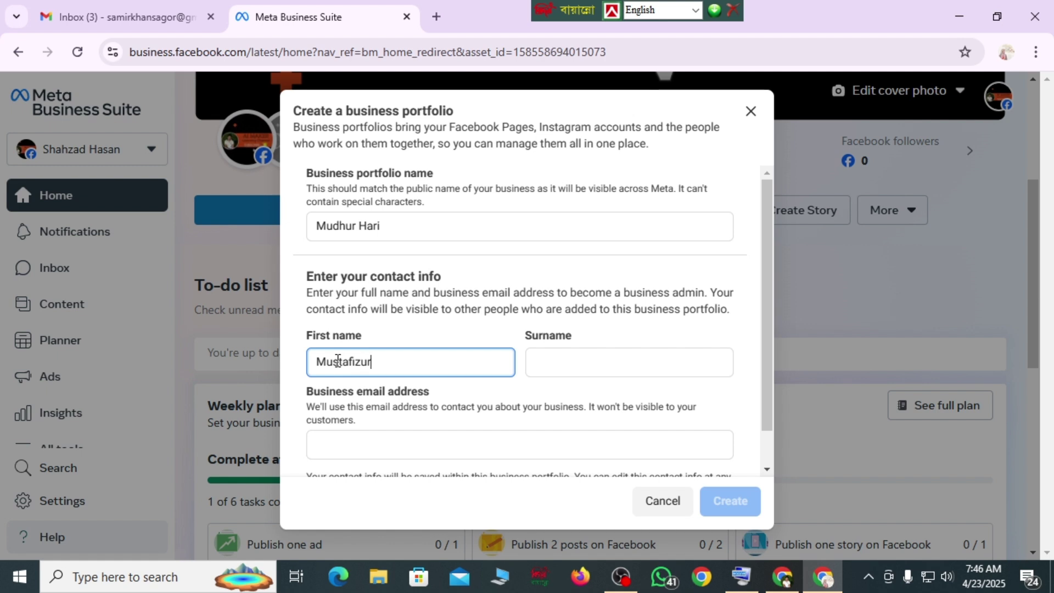
key(Tab)
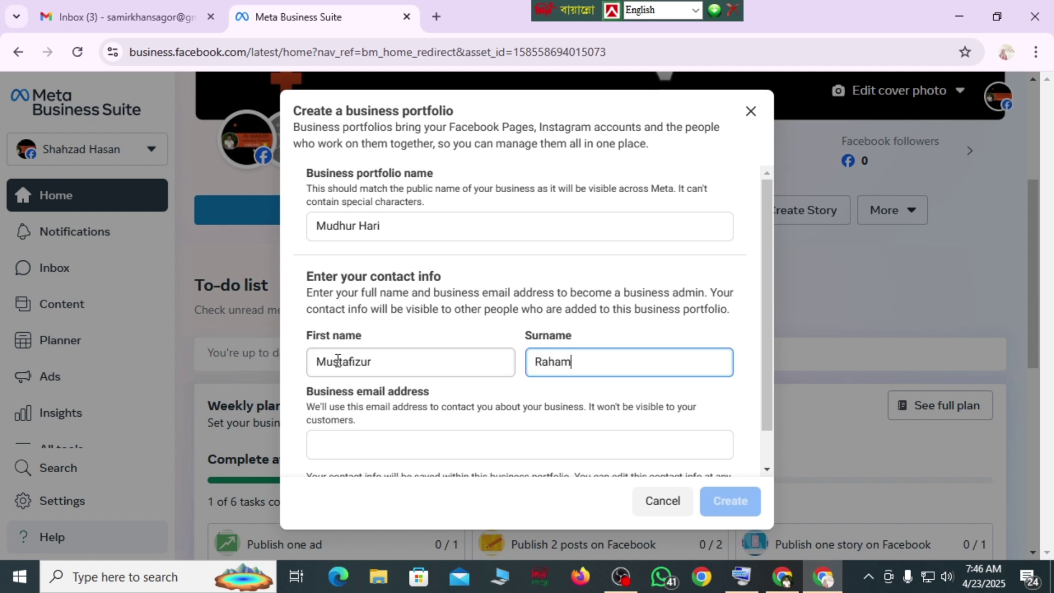
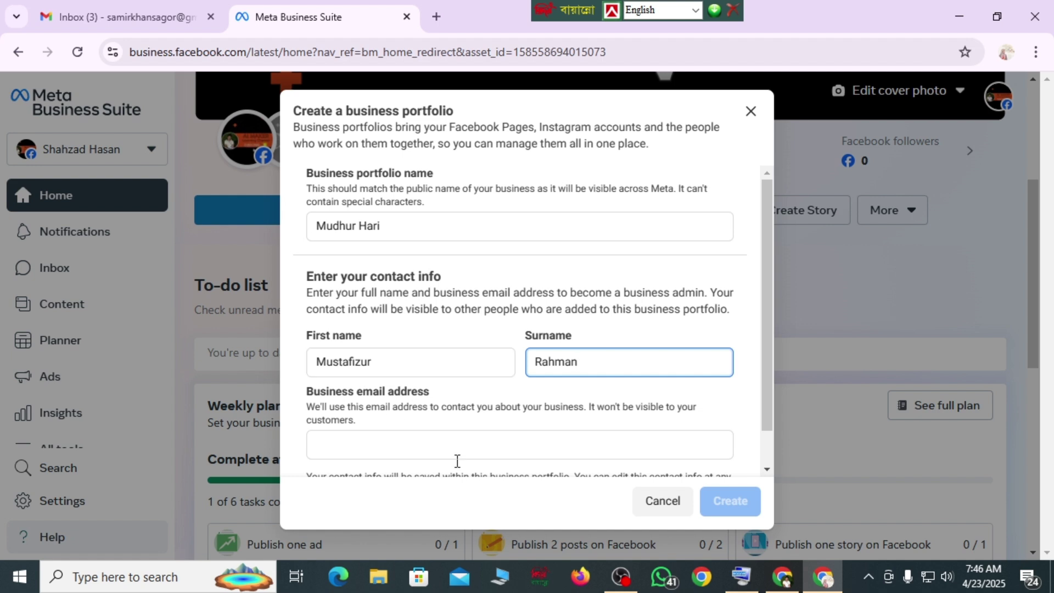
scroll(761, 352, down, 1)
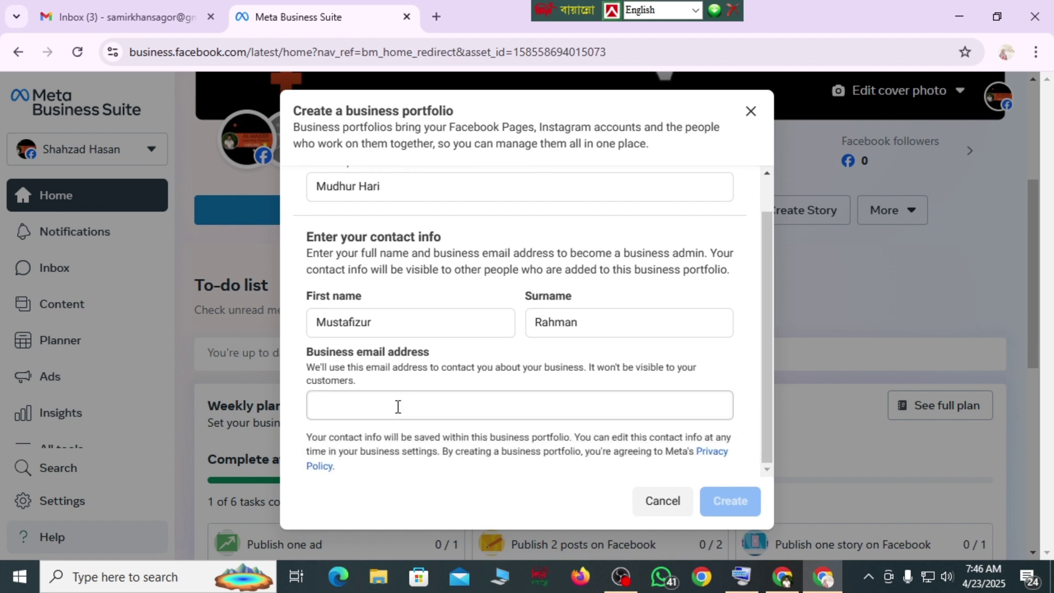
click(398, 406)
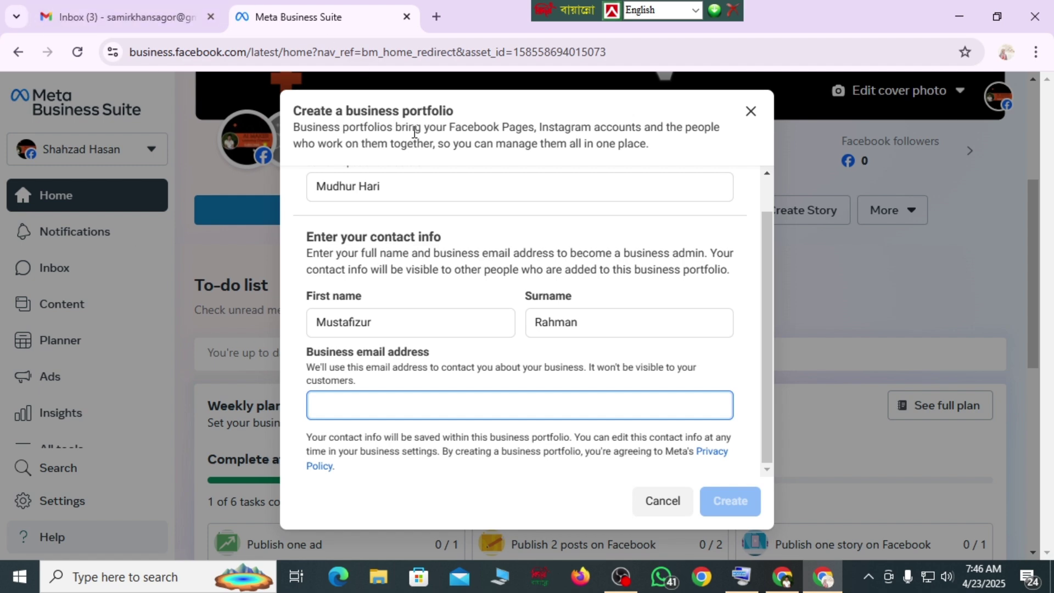
- Copy the signed-in Gmail account's e-mail address and paste it as the business e-mail
click(152, 19)
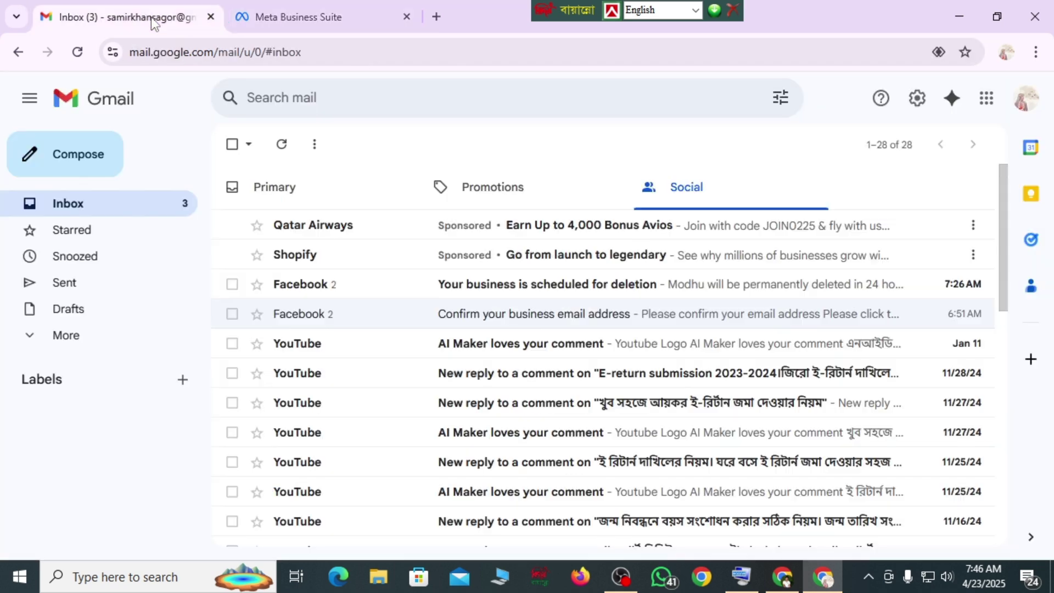
click(1025, 105)
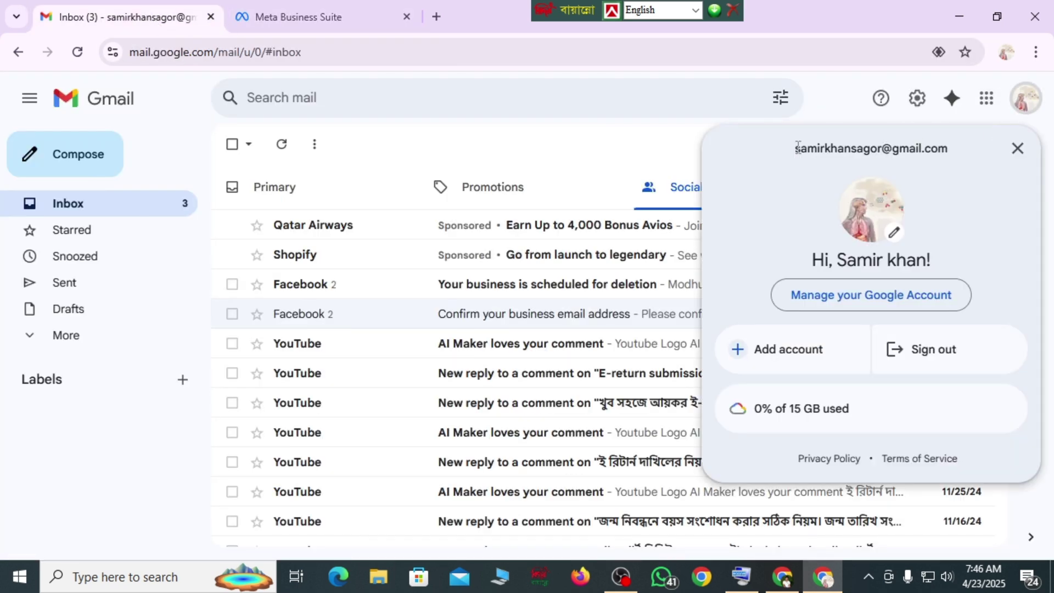
drag(796, 148, 947, 154)
key(ctrl+c)
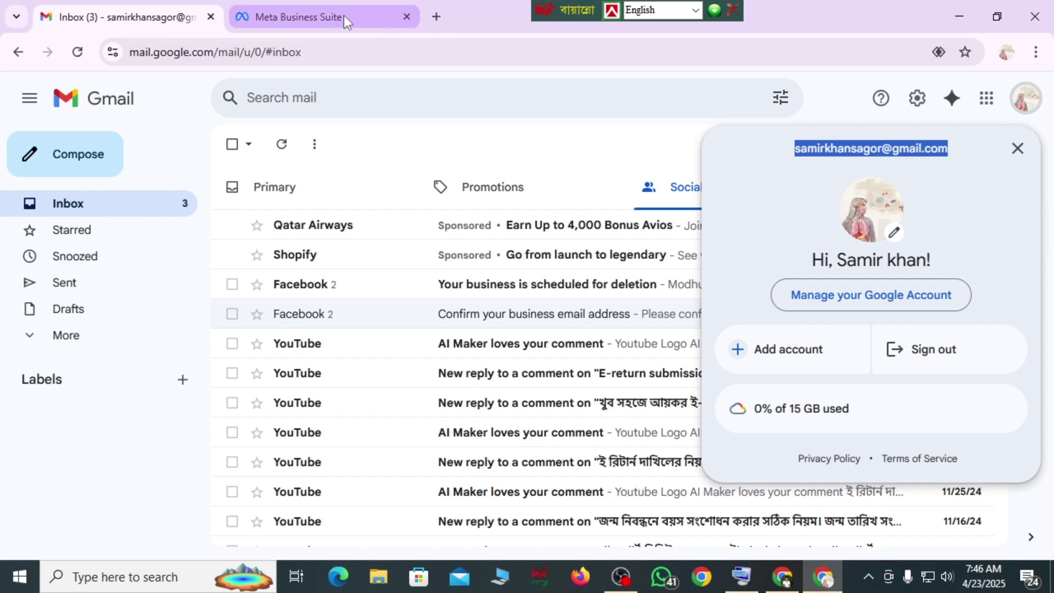
click(344, 17)
key(ctrl+v)
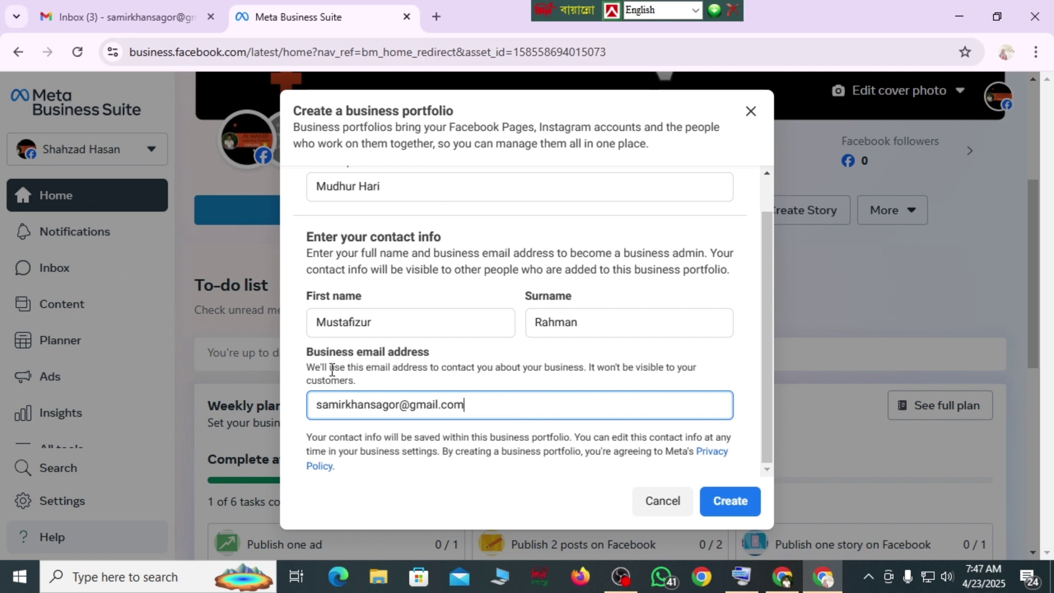
- Submit the form to create the Mudhur Hari portfolio
click(728, 501)
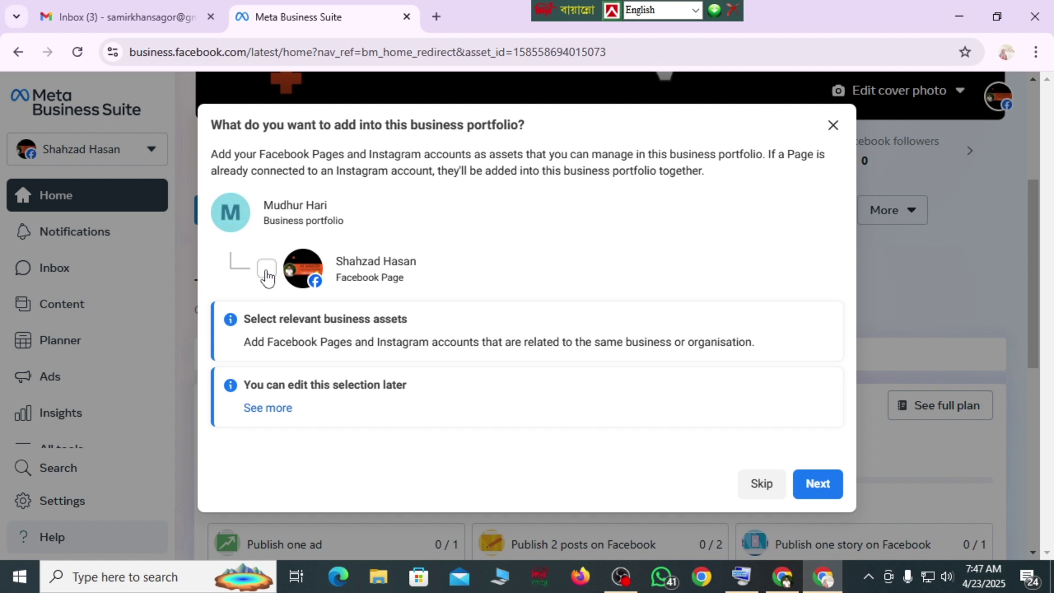
- Select the Facebook Page as the portfolio's asset and continue to adding people
click(266, 269)
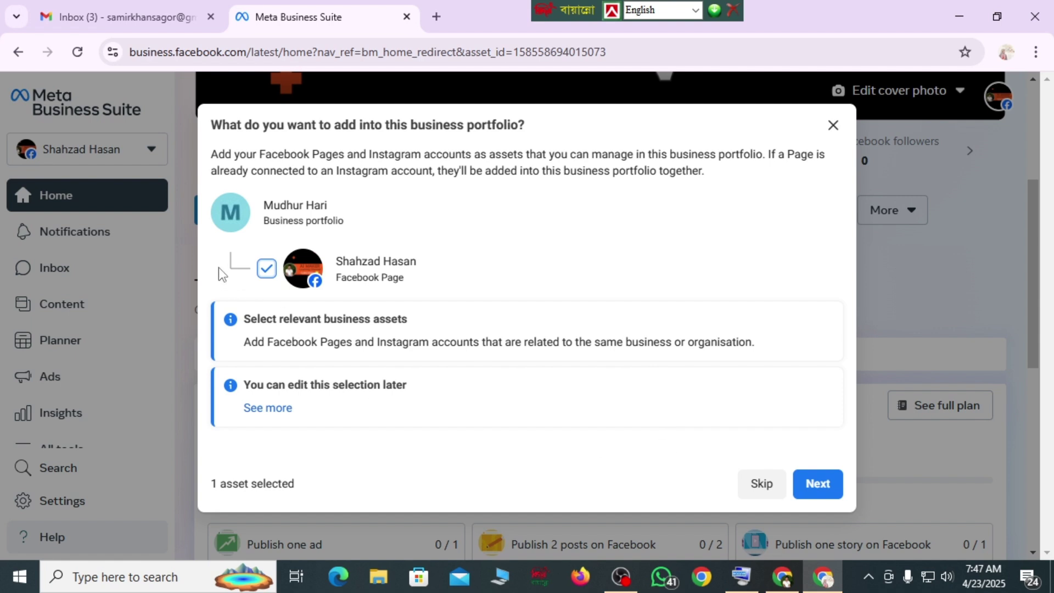
click(823, 486)
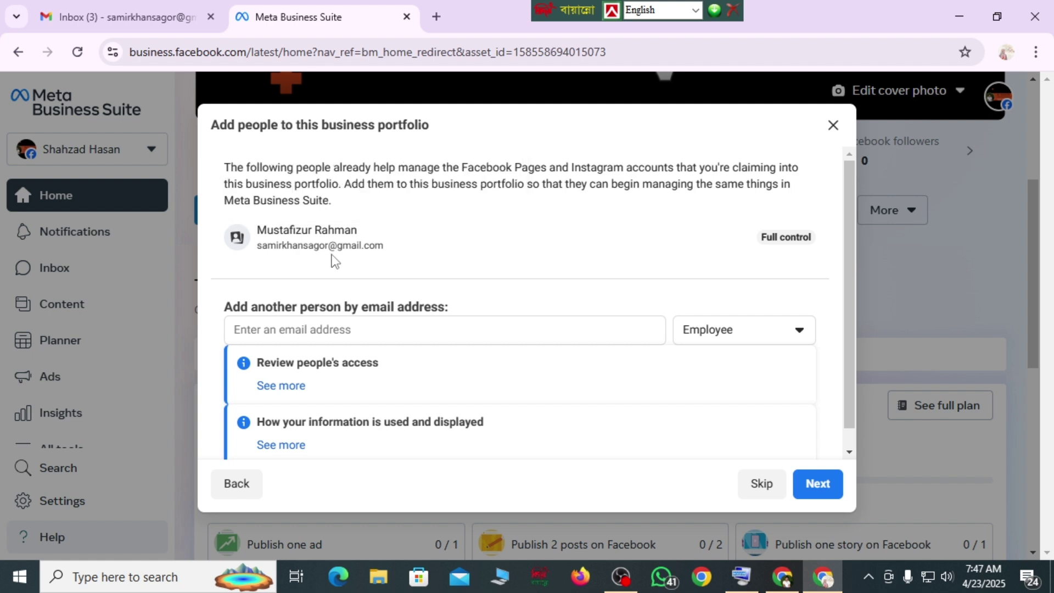
- Look over the add-people options, add no one, and continue to the review summary
mouse_move(676, 245)
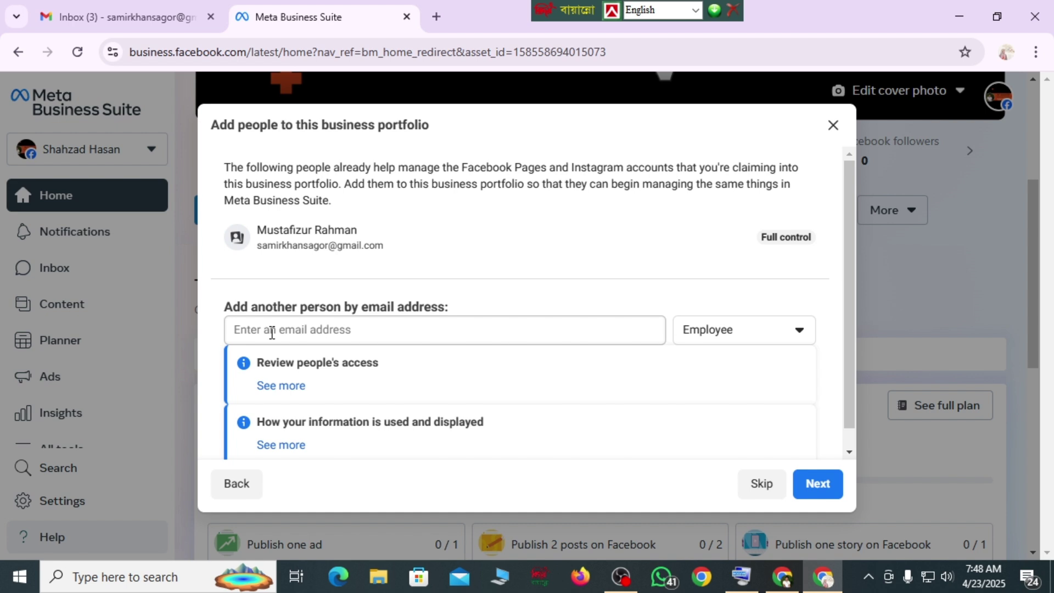
click(271, 332)
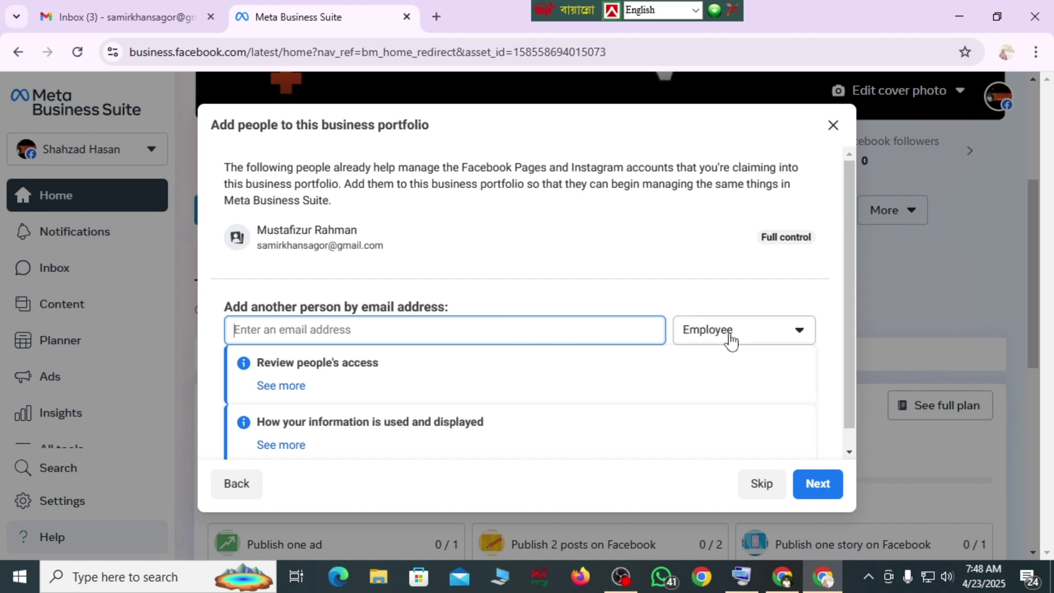
click(799, 331)
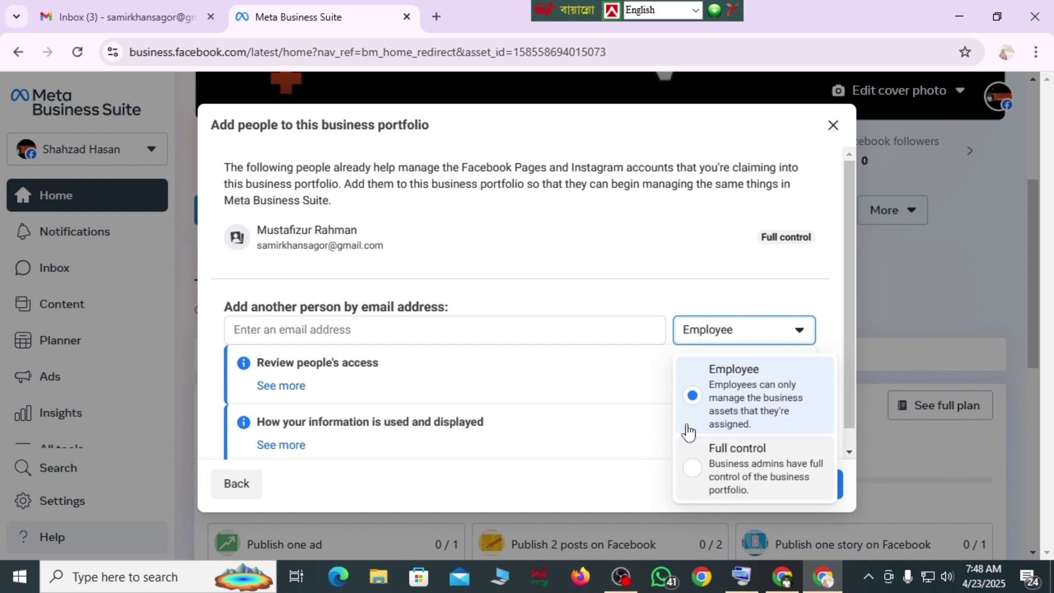
click(599, 392)
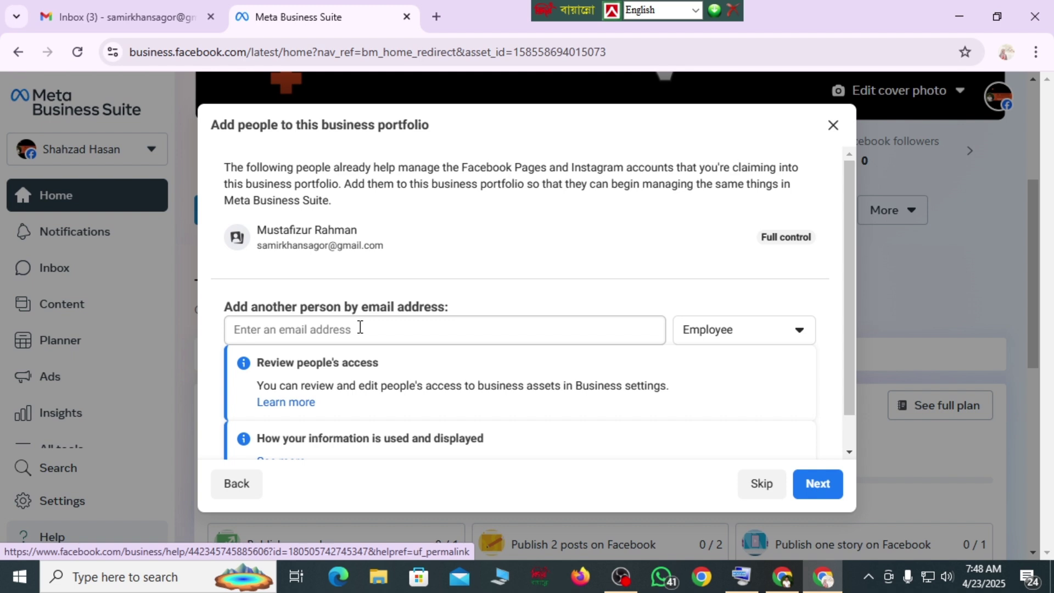
click(815, 488)
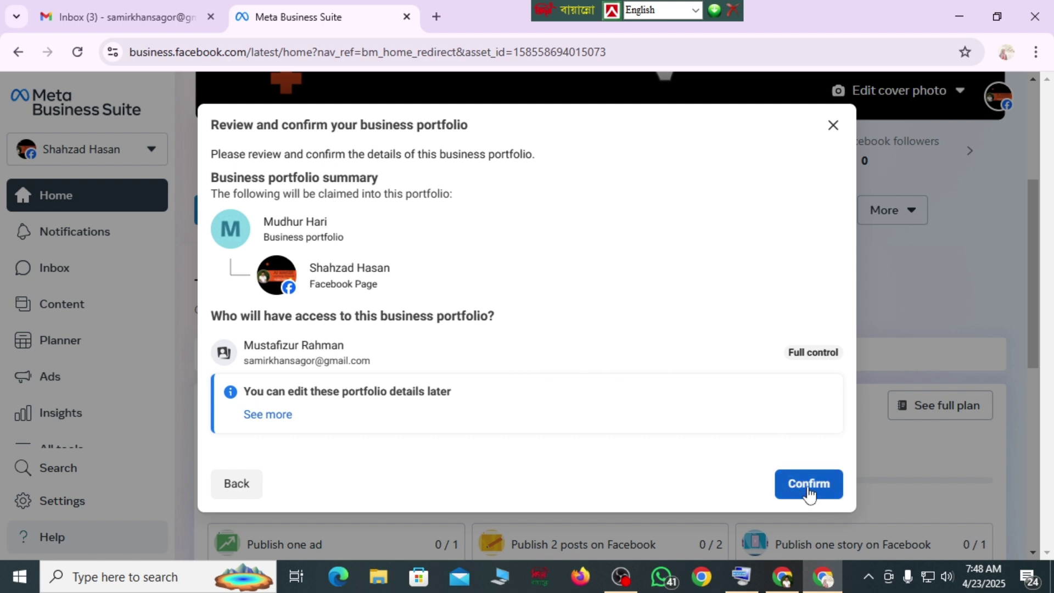
- Confirm portfolio creation and the secured action, then open Mudhur Hari's business settings
click(809, 492)
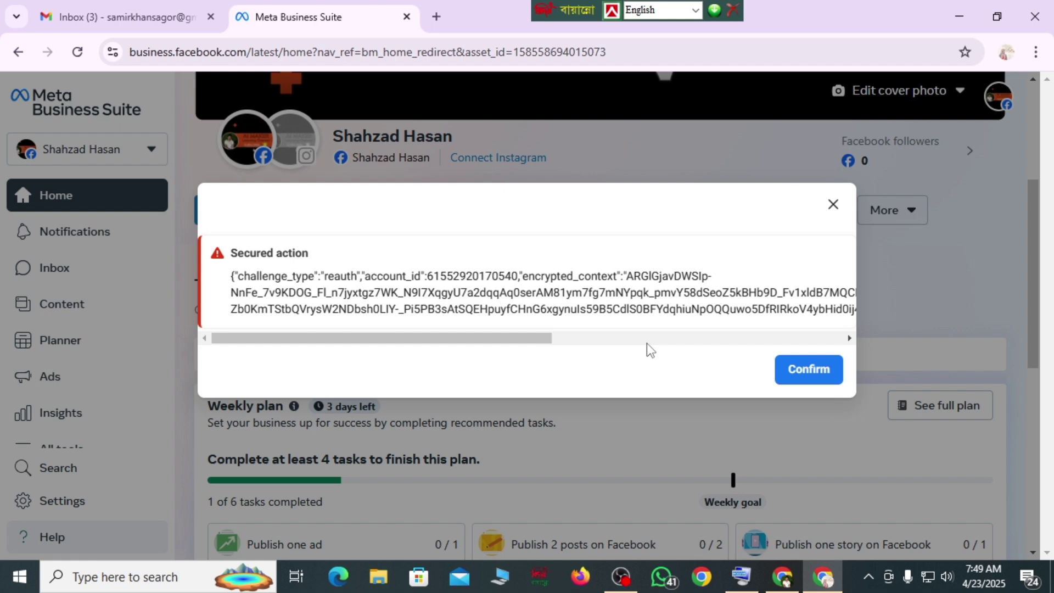
click(808, 373)
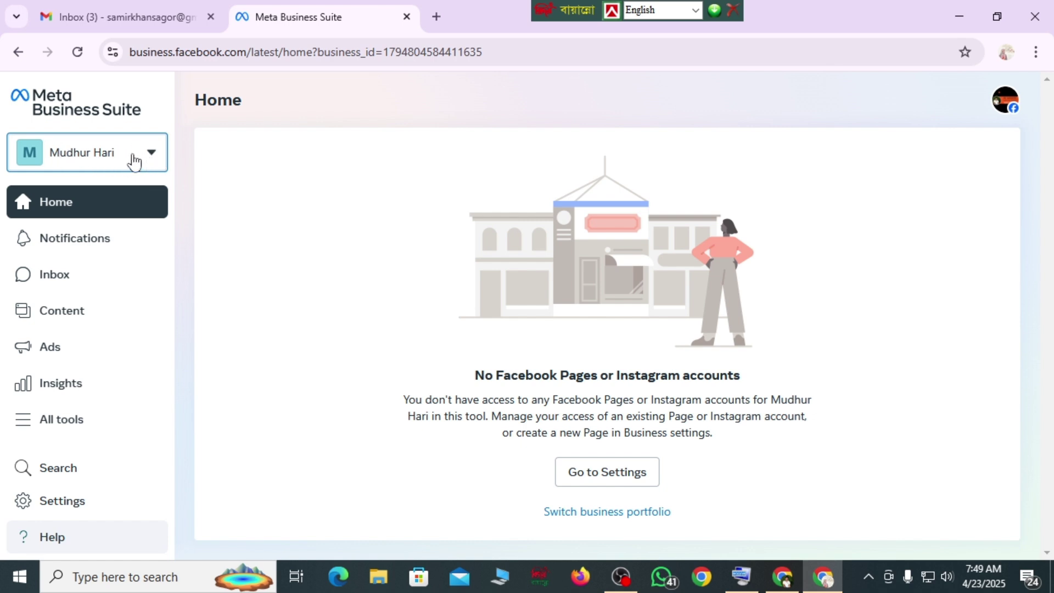
click(151, 157)
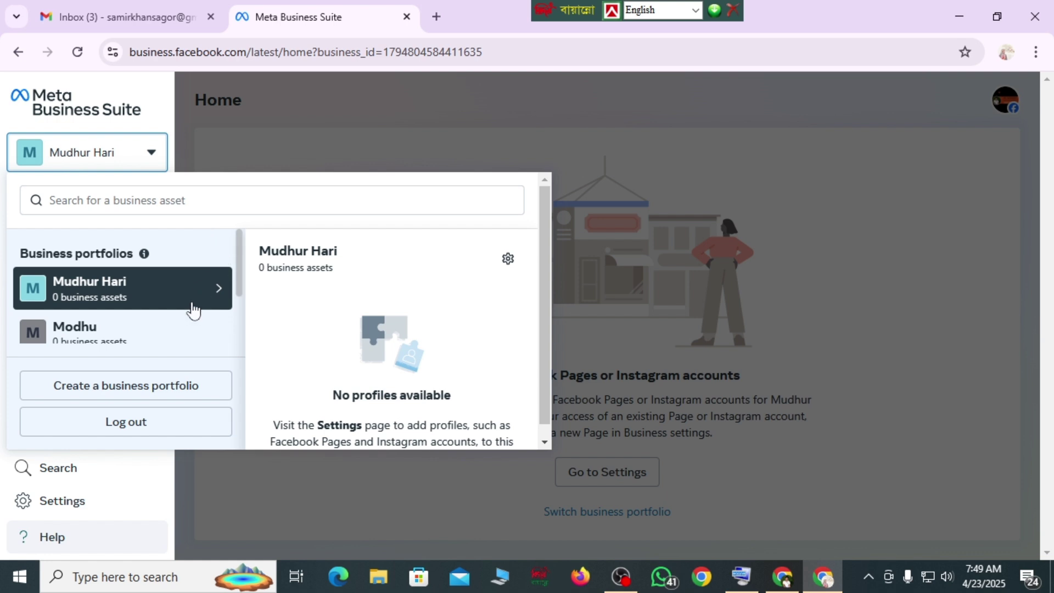
click(509, 261)
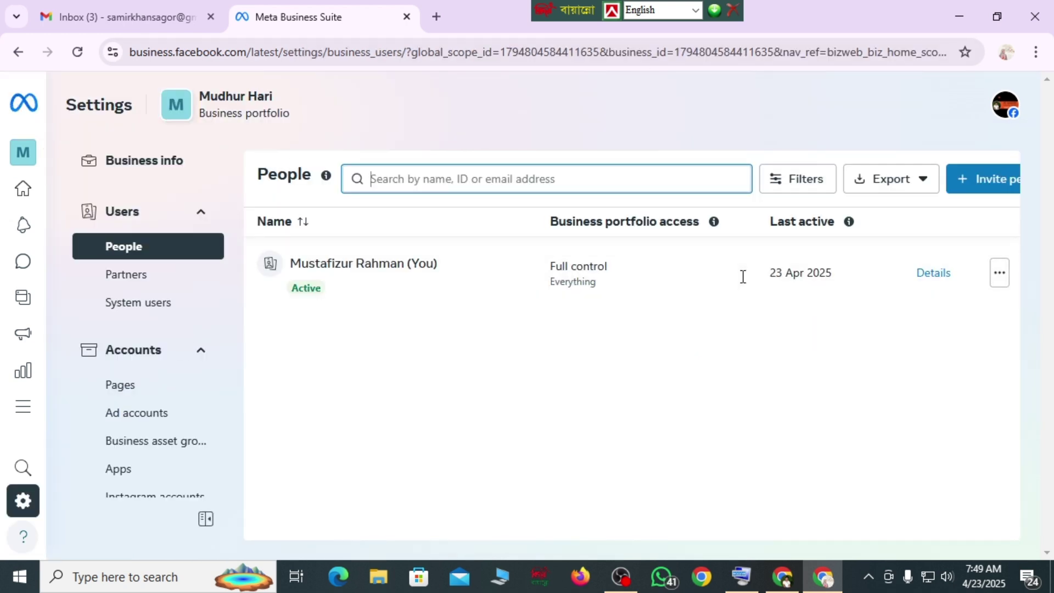
click(714, 221)
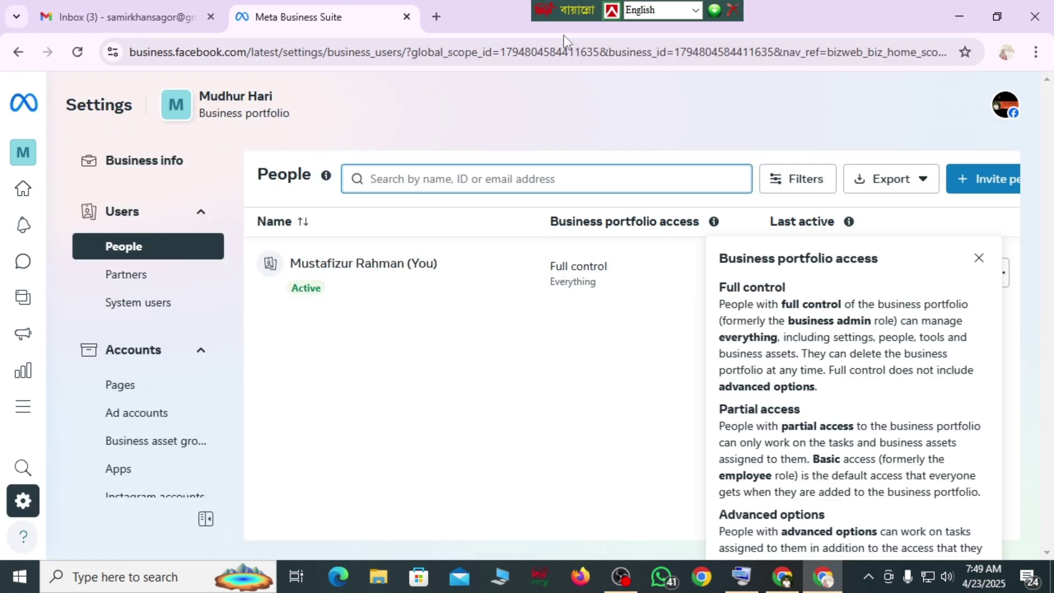
click(182, 168)
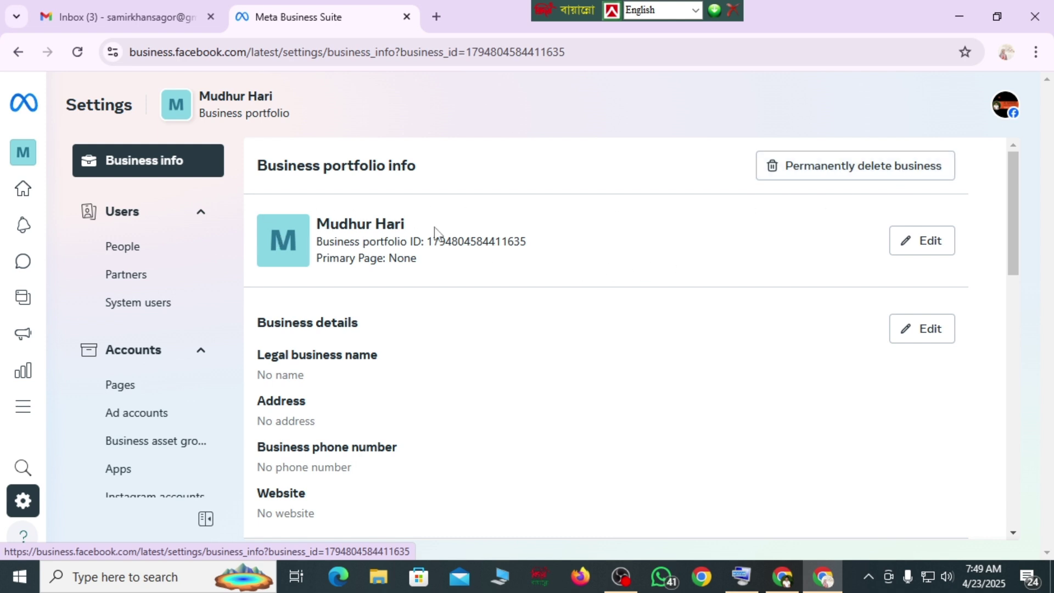
- Open the portfolio info editor, review the name and primary Page fields, and cancel unchanged
click(926, 243)
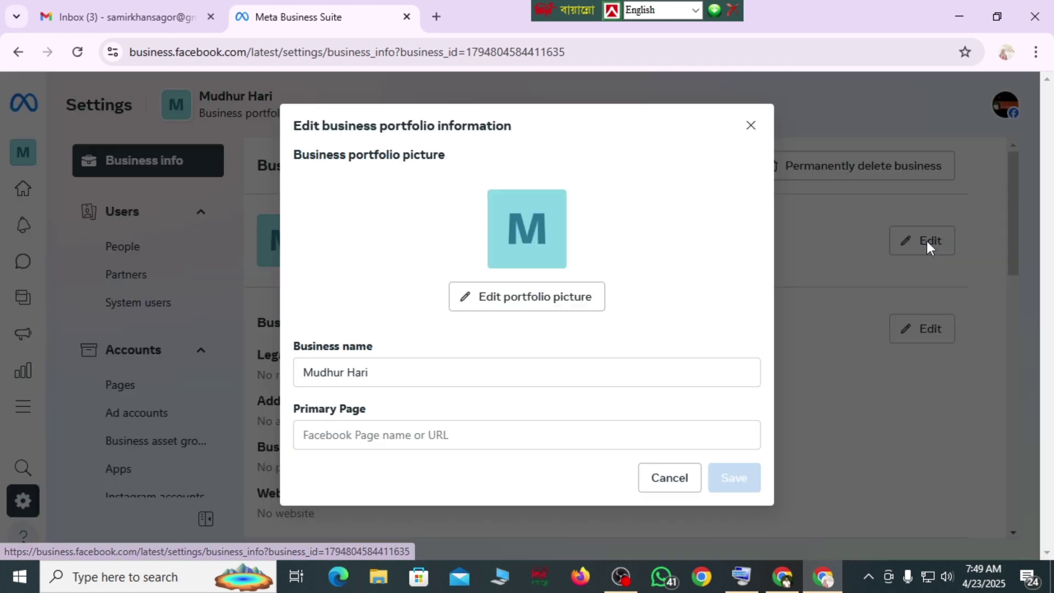
click(382, 372)
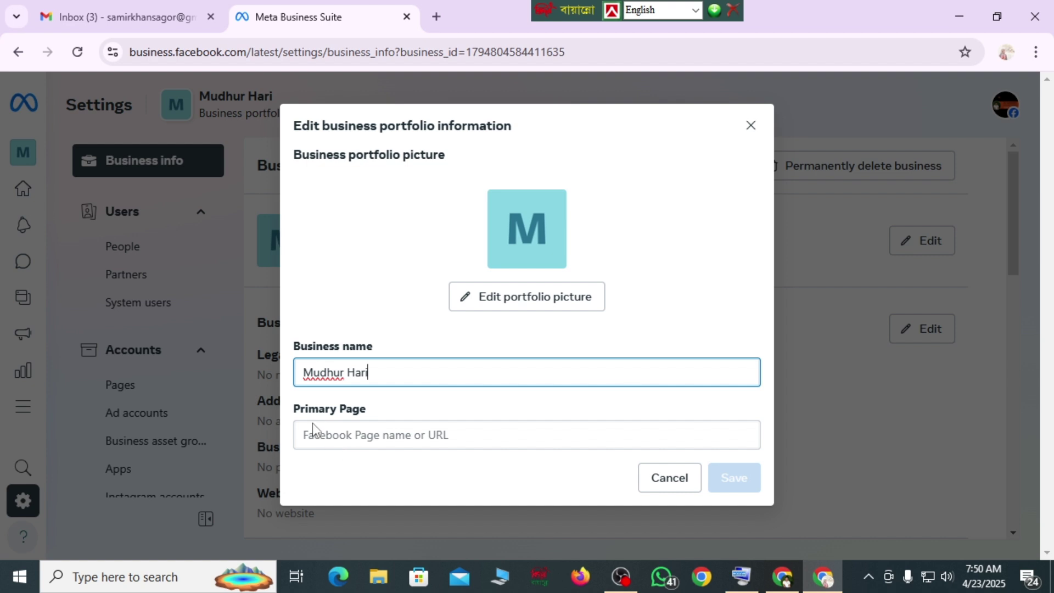
click(387, 436)
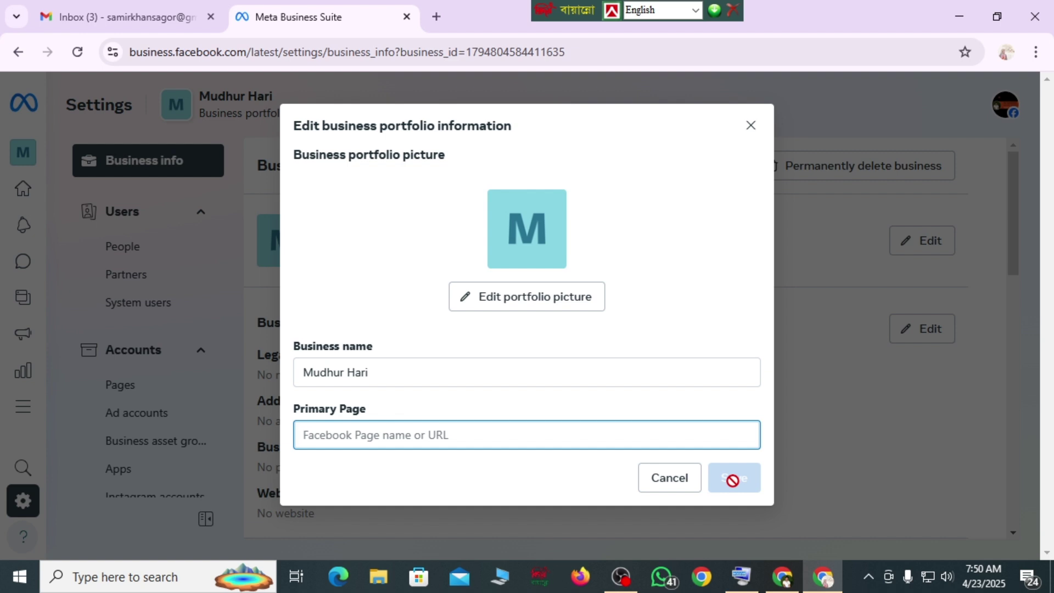
click(653, 481)
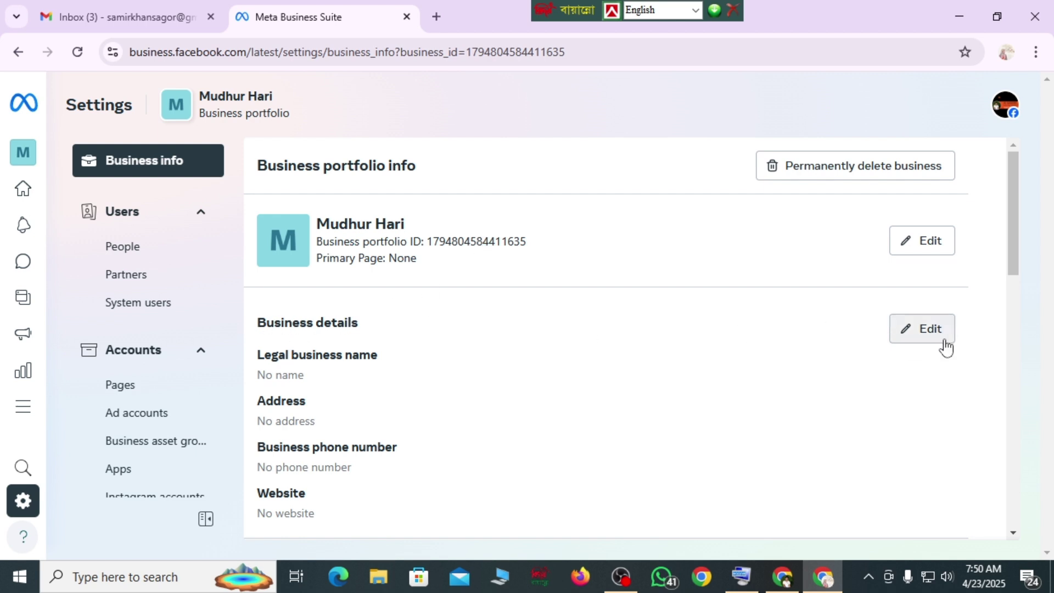
- Set the business legal name to 'Modhur Hair' and the country to Bangladesh
scroll(345, 401, down, 1)
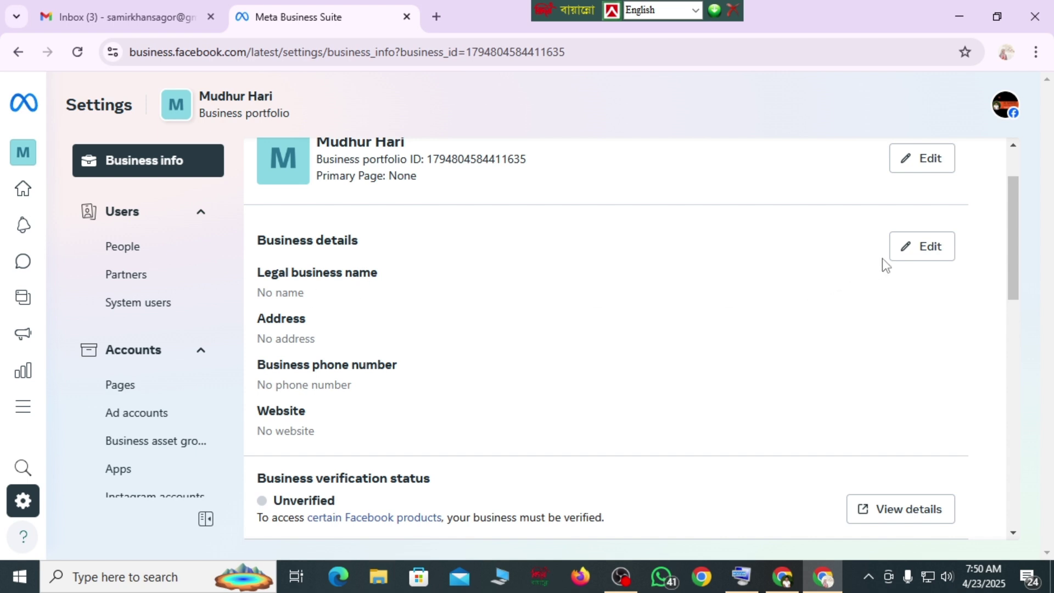
click(929, 253)
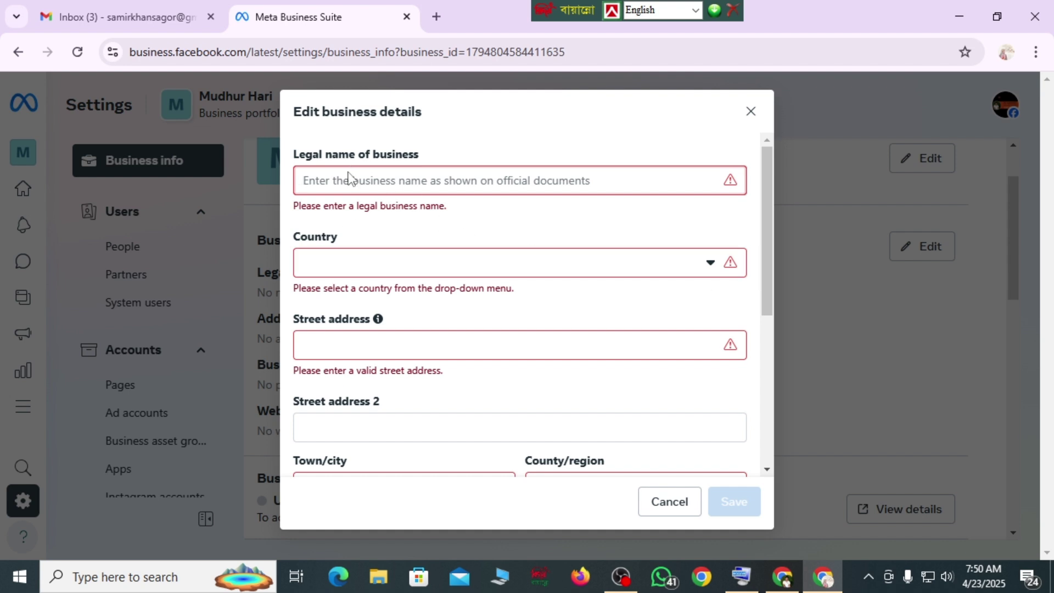
text(M)
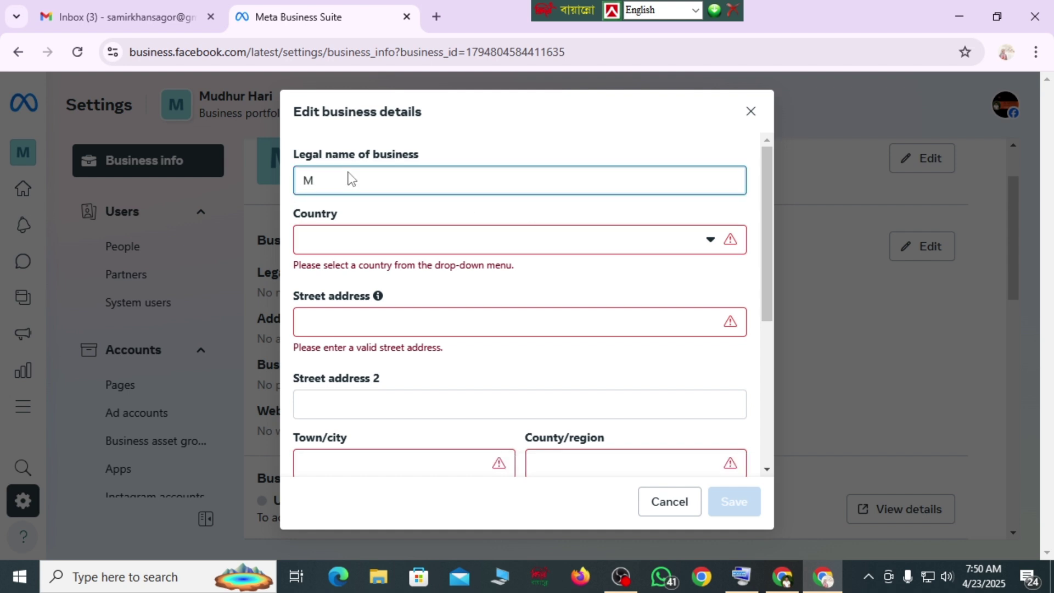
text(odhur Hair)
scroll(341, 238, down, 2)
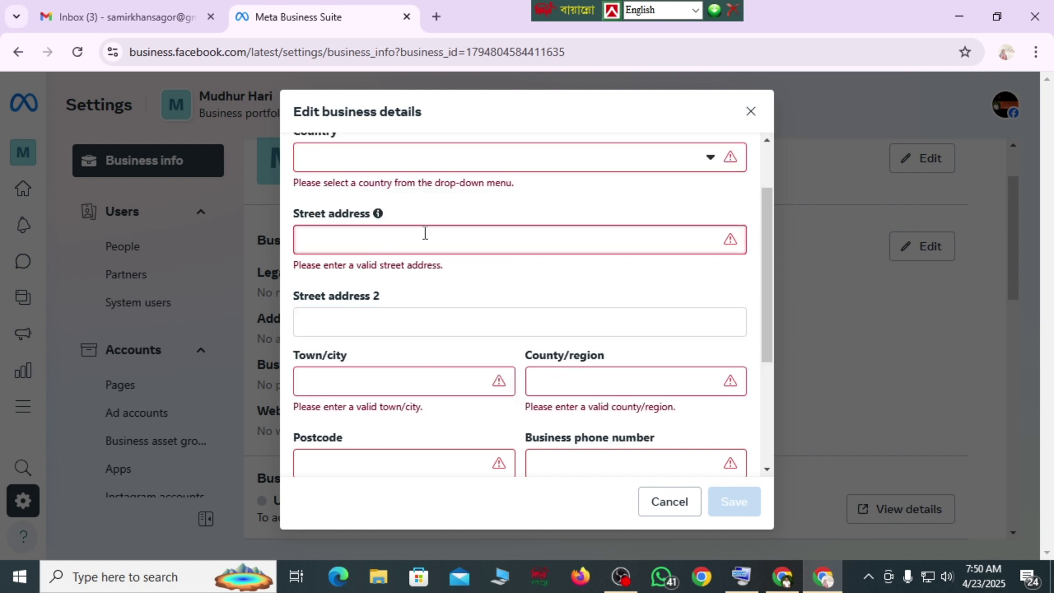
scroll(424, 233, up, 2)
click(663, 242)
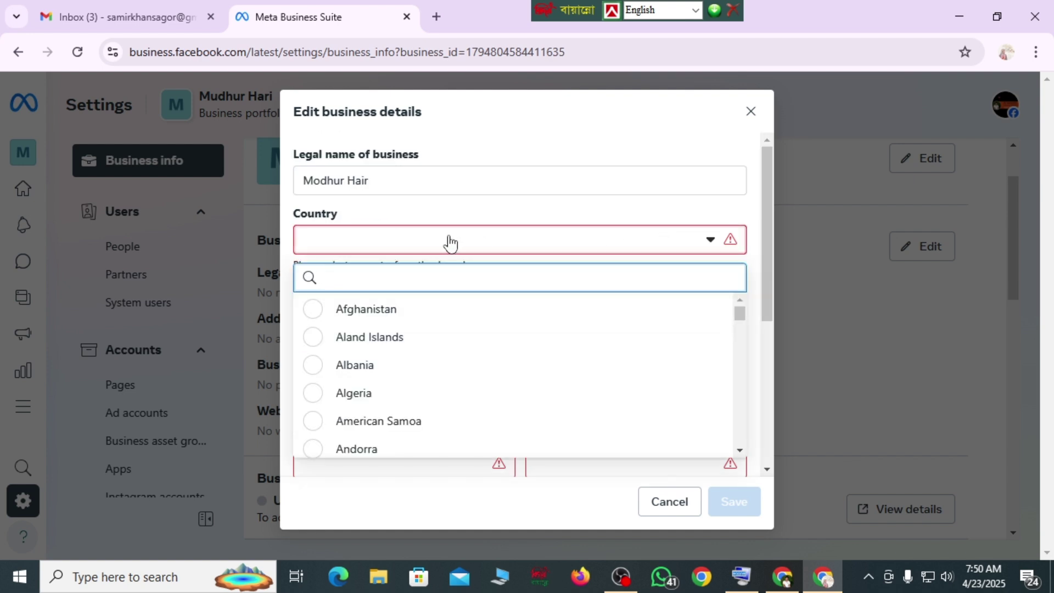
text(bangl)
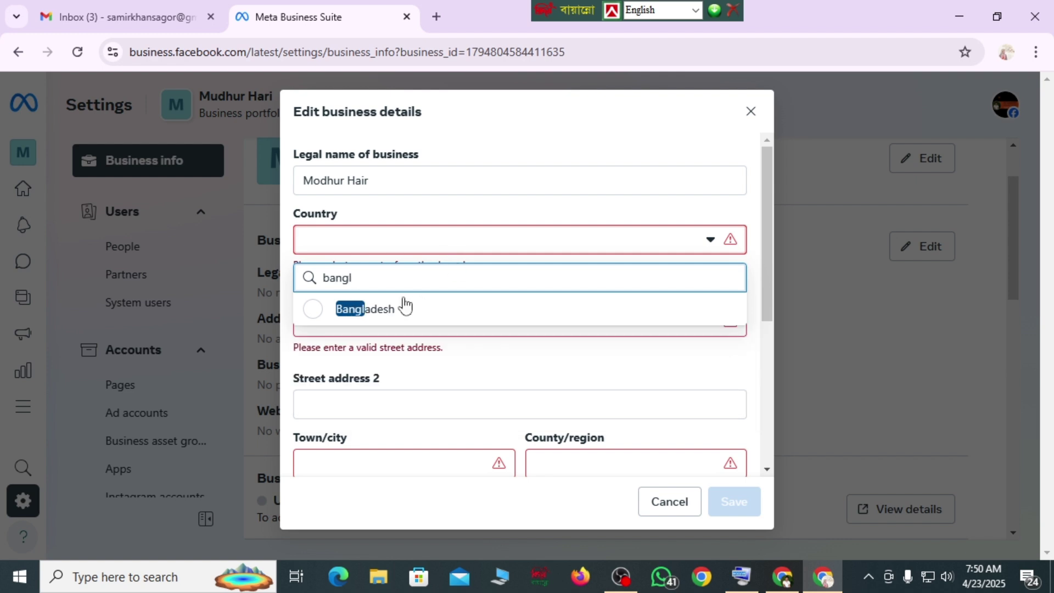
click(309, 312)
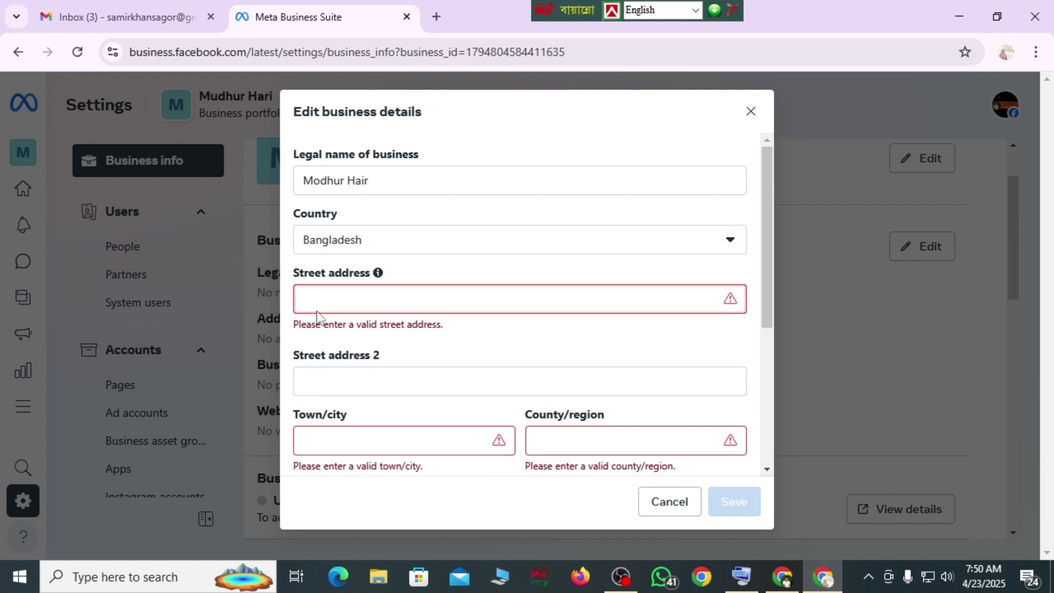
- Fill in the business street address, town, region, postcode and phone number
click(308, 294)
text(Dhaka)
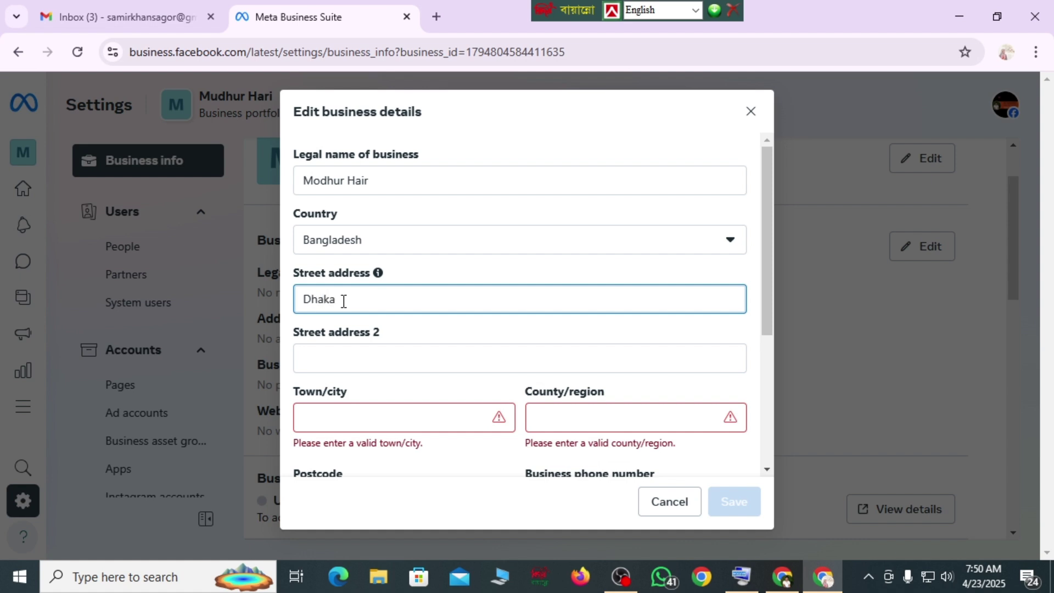
click(345, 358)
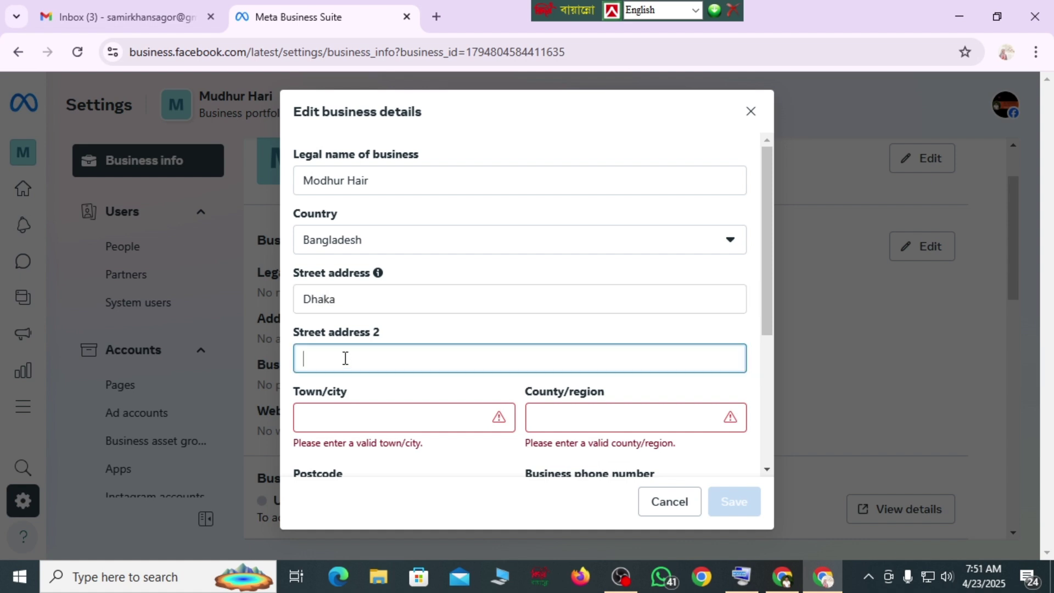
text(dhaka)
click(423, 417)
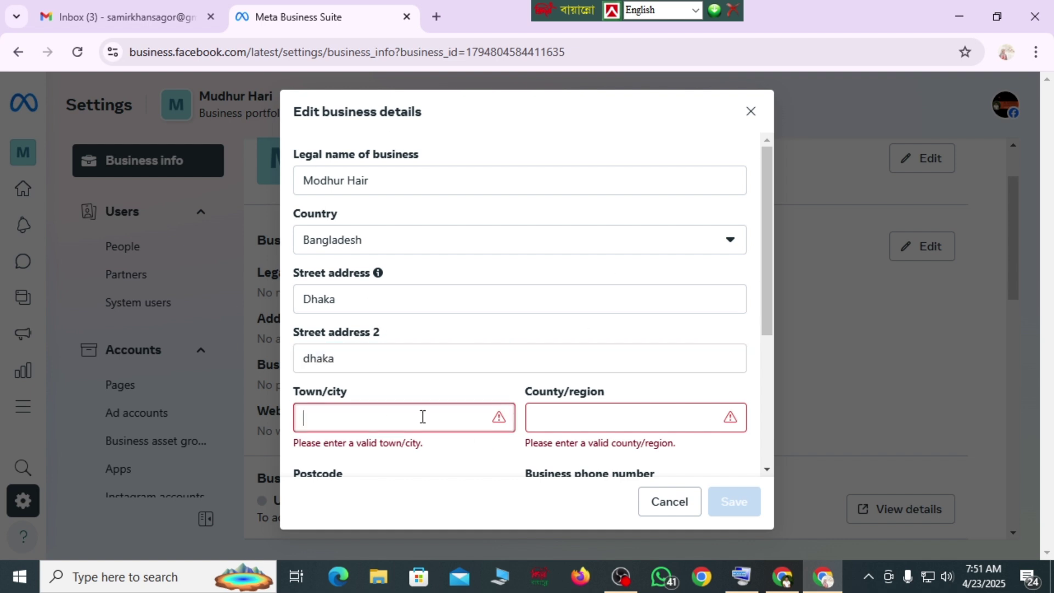
text(Gazipur)
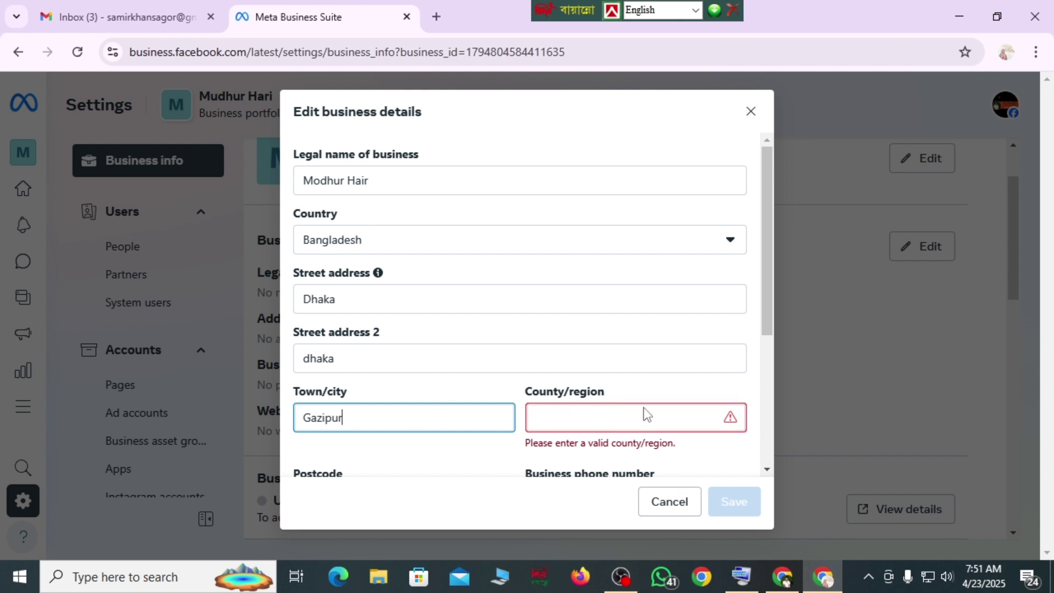
click(607, 418)
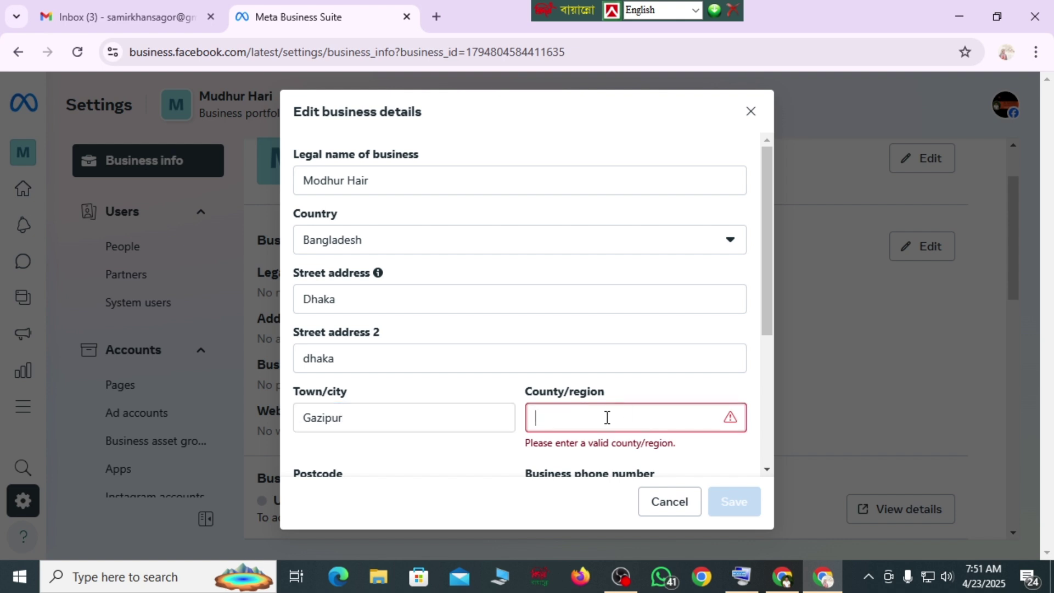
text(Ban)
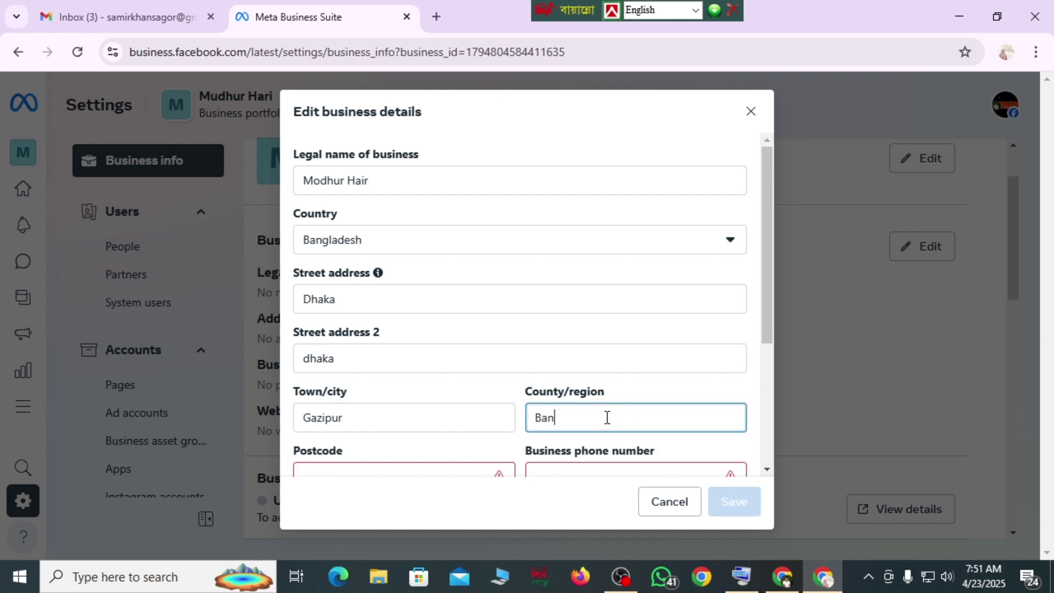
text(gladesh)
drag(767, 273, 767, 361)
click(344, 327)
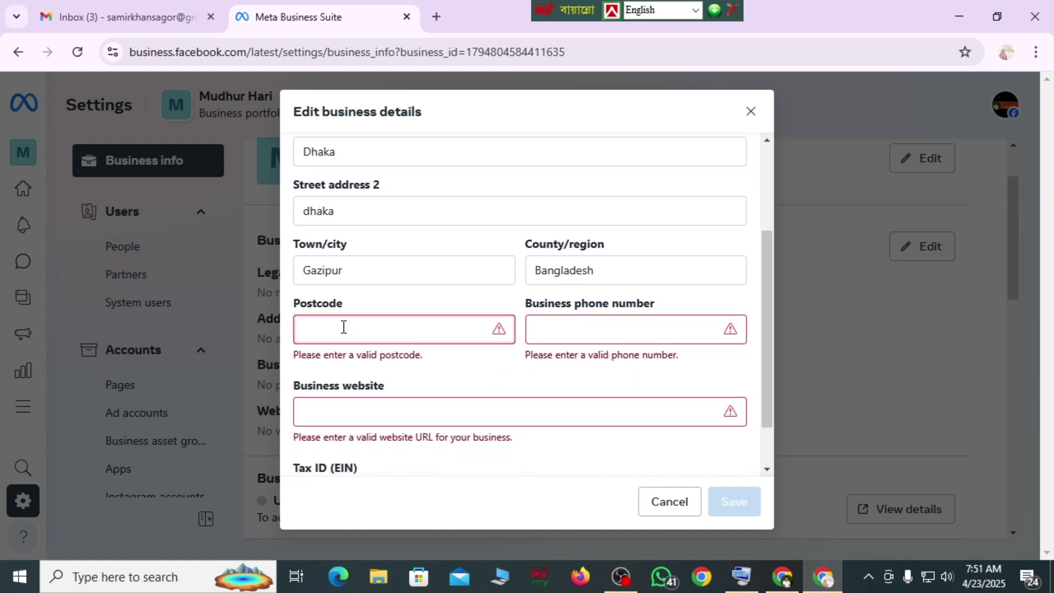
text(1700)
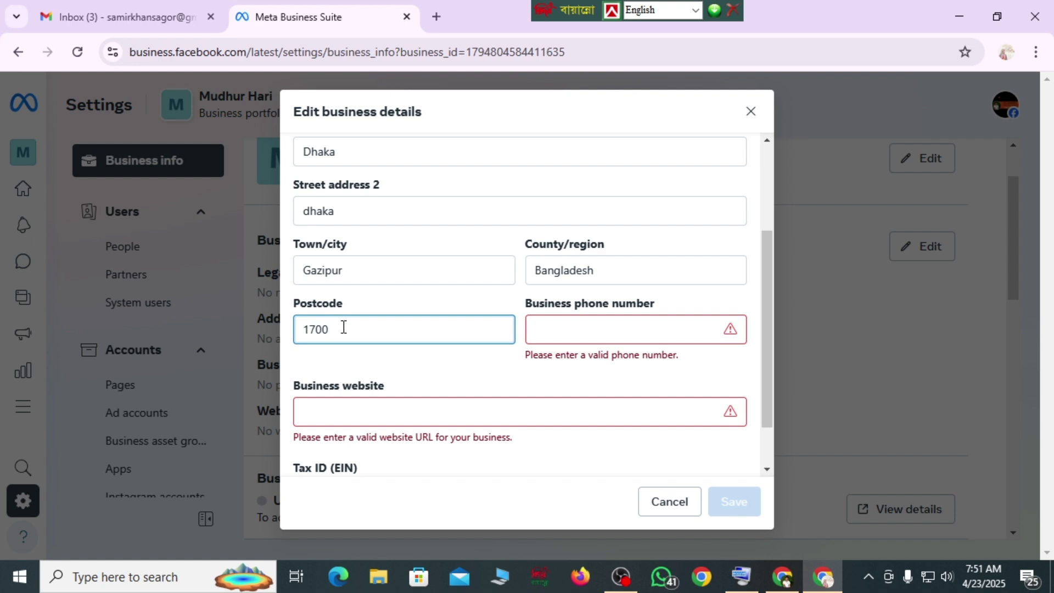
text(2)
click(574, 327)
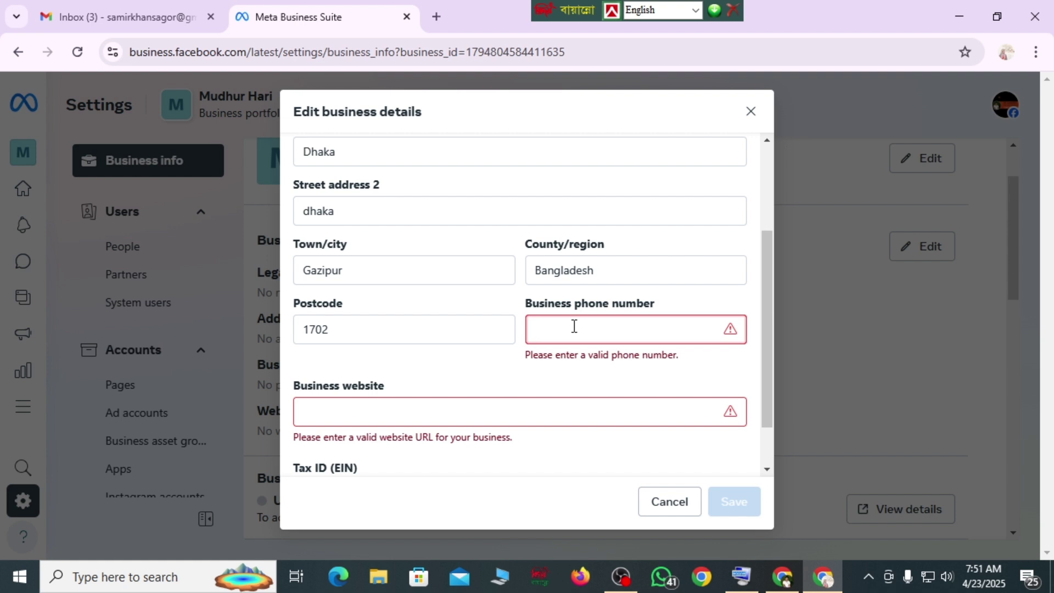
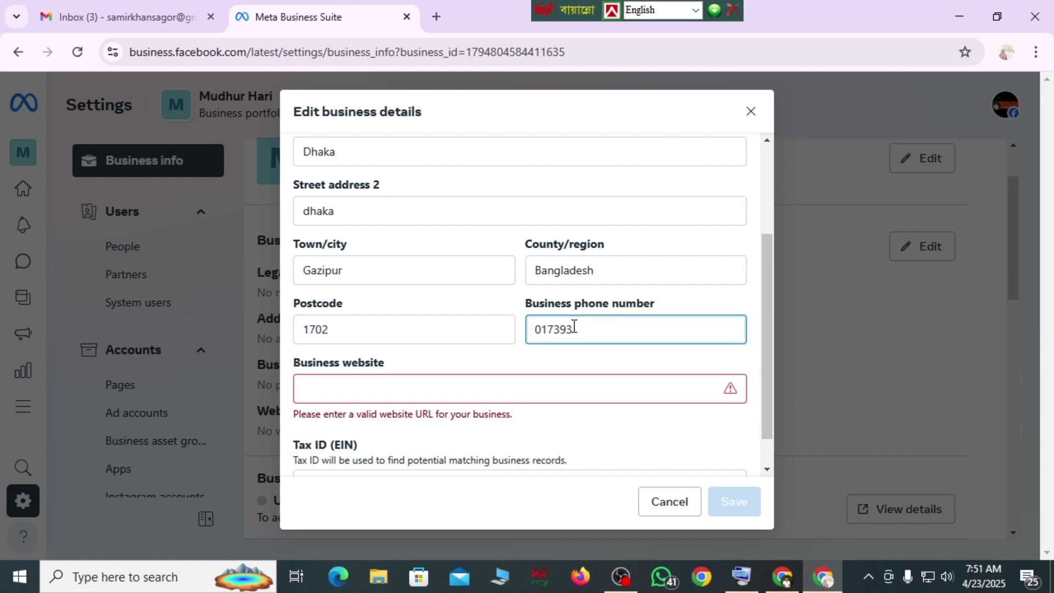
click(342, 389)
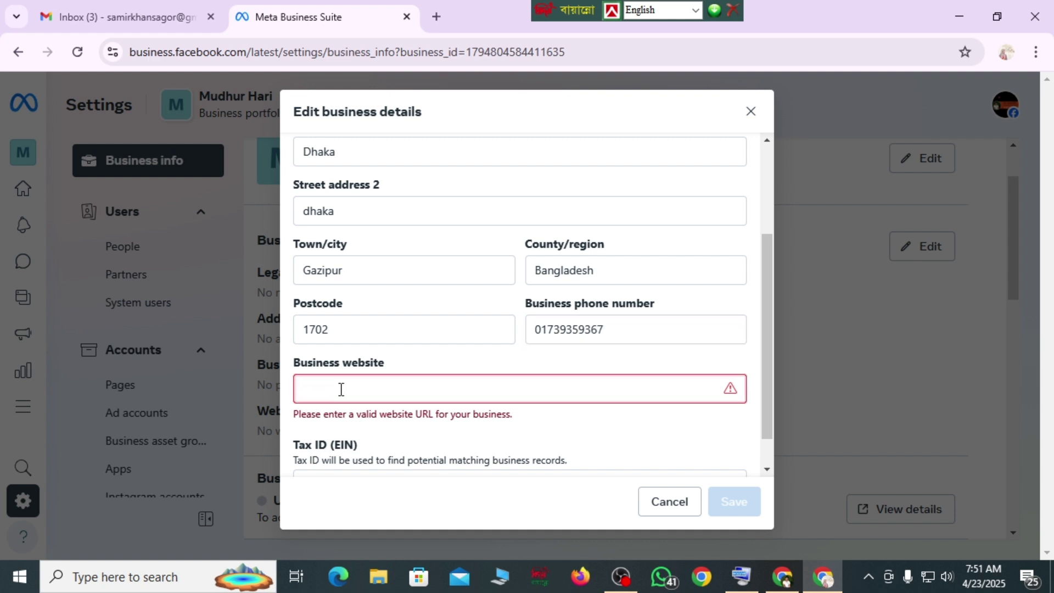
drag(768, 310, 769, 360)
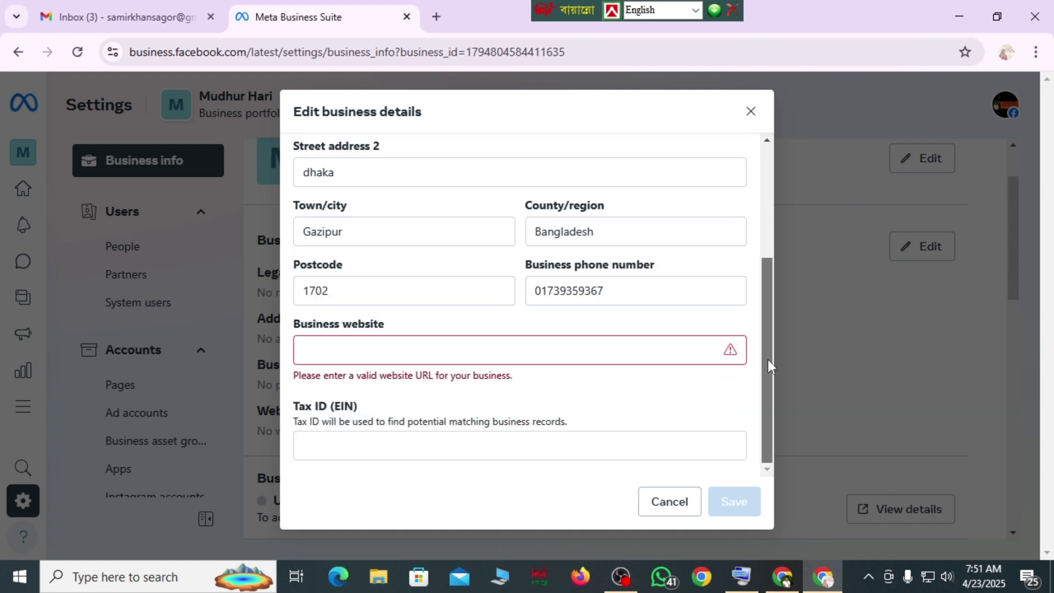
click(376, 352)
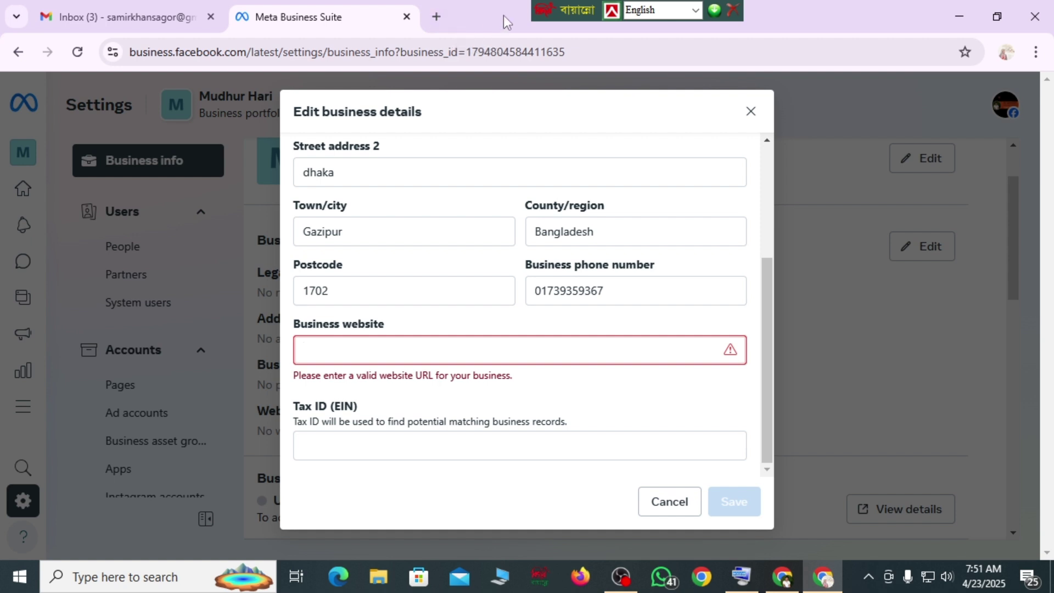
- Search Google for 'namecheap' in a new browser tab
click(436, 17)
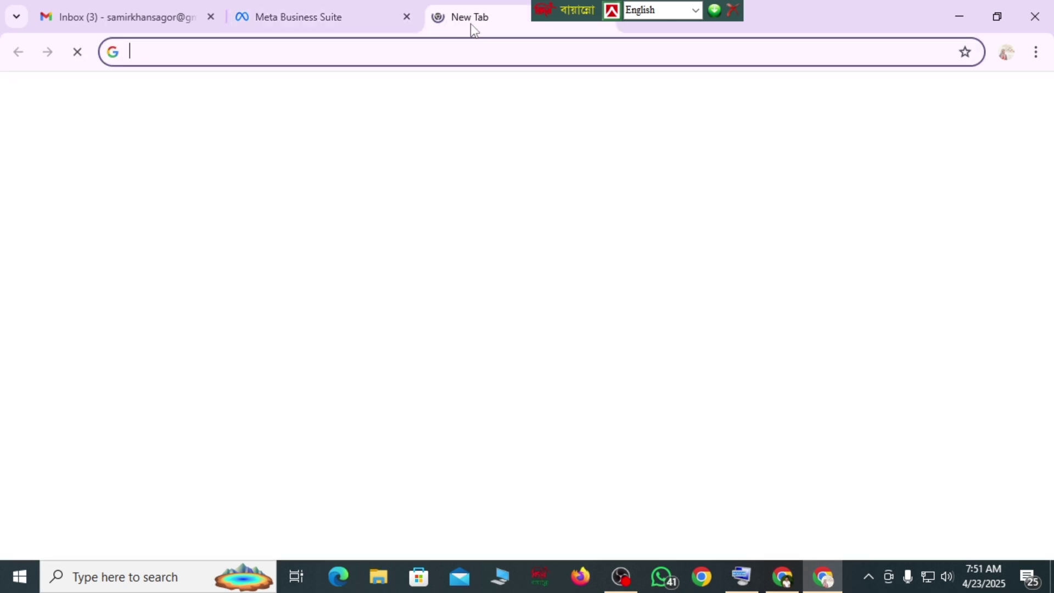
click(219, 52)
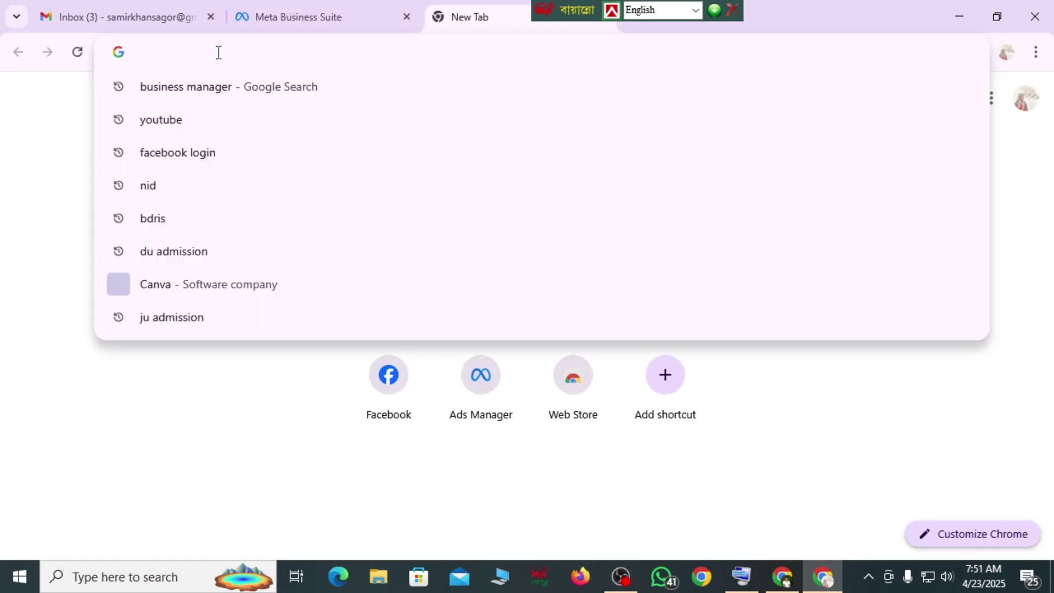
text(na)
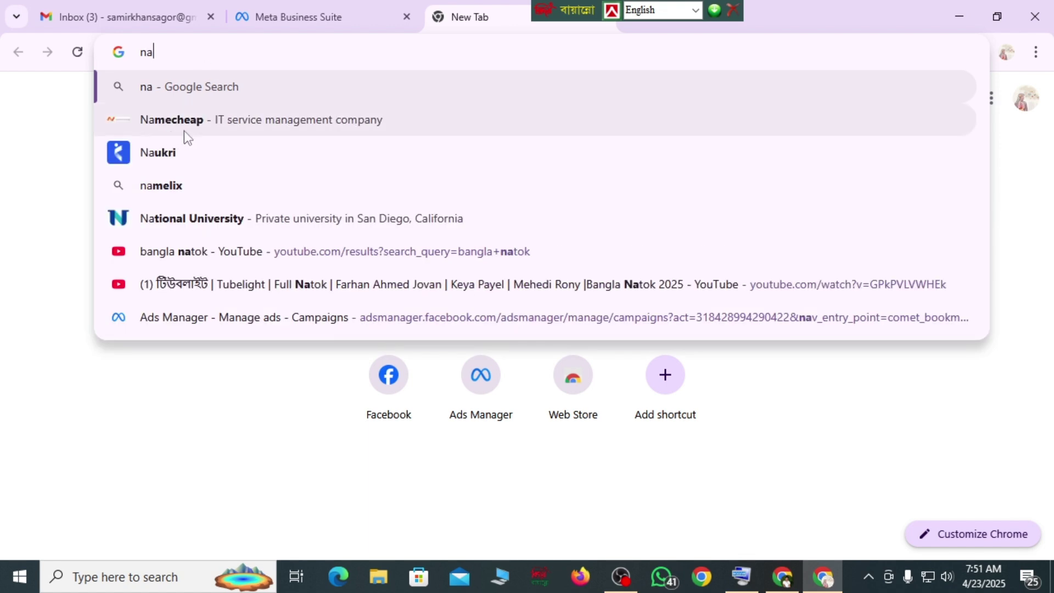
click(202, 123)
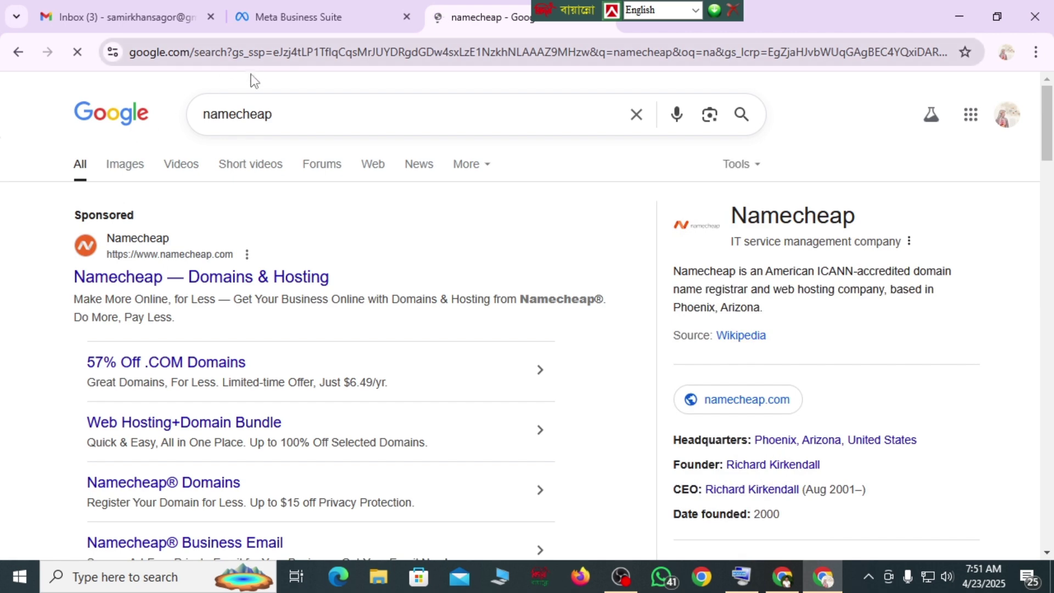
- Copy the namecheap results page's web address and return to Meta Business Suite
click(278, 113)
double_click(279, 116)
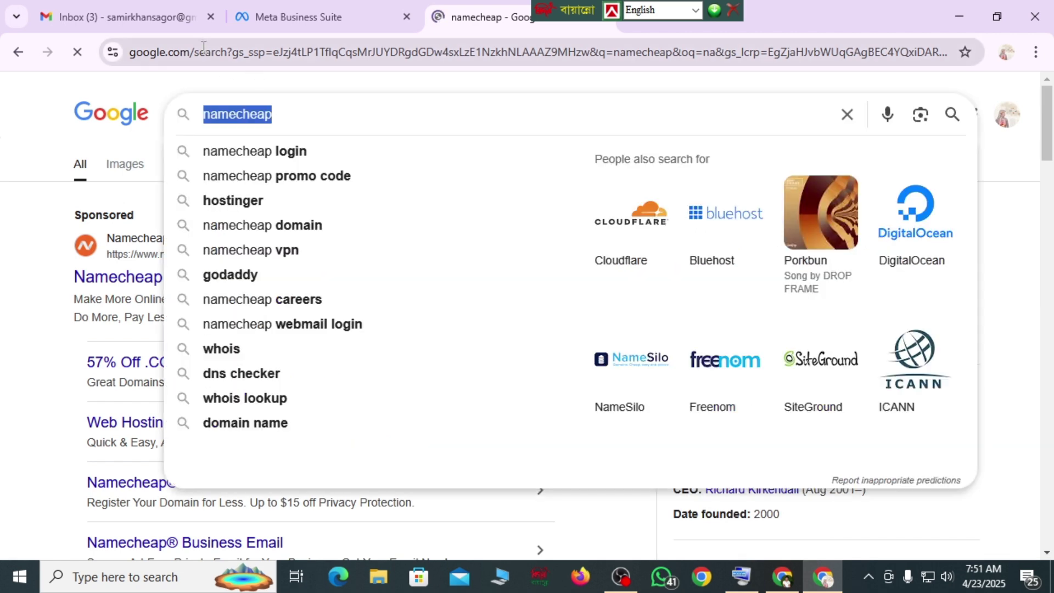
click(304, 55)
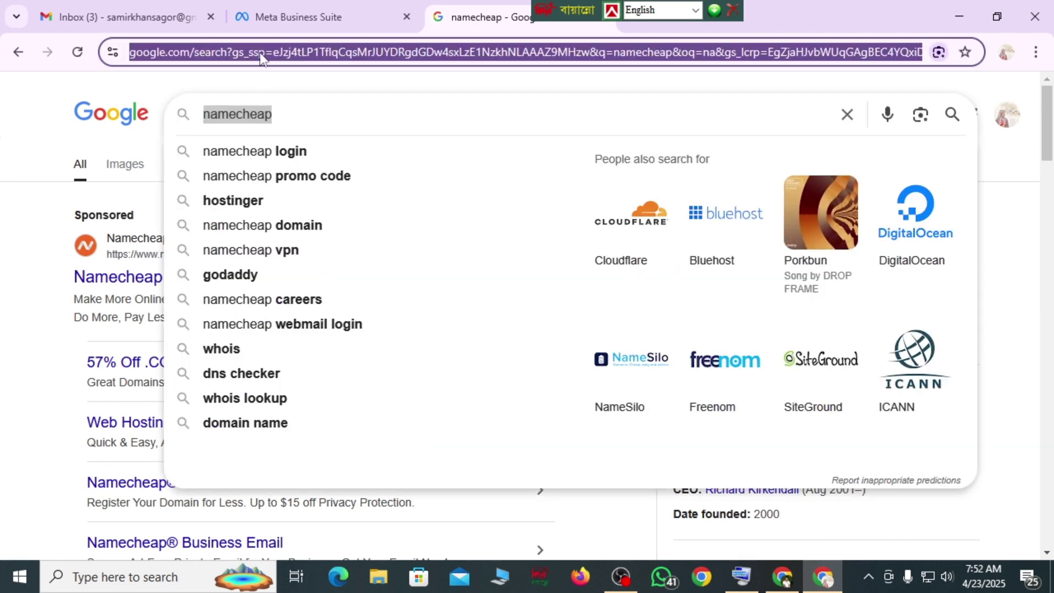
click(308, 18)
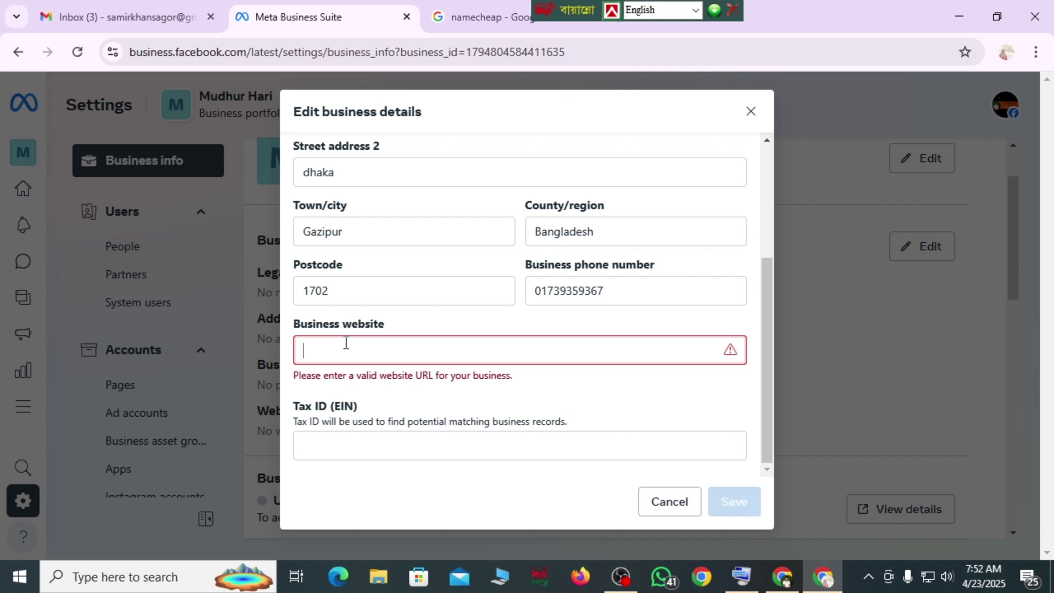
key(ctrl+v)
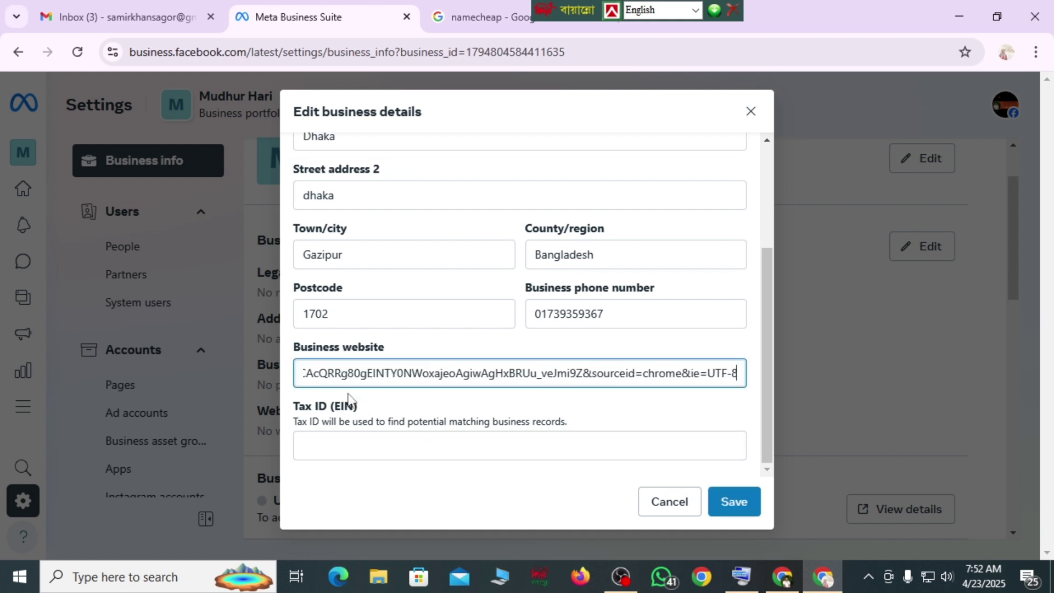
click(739, 504)
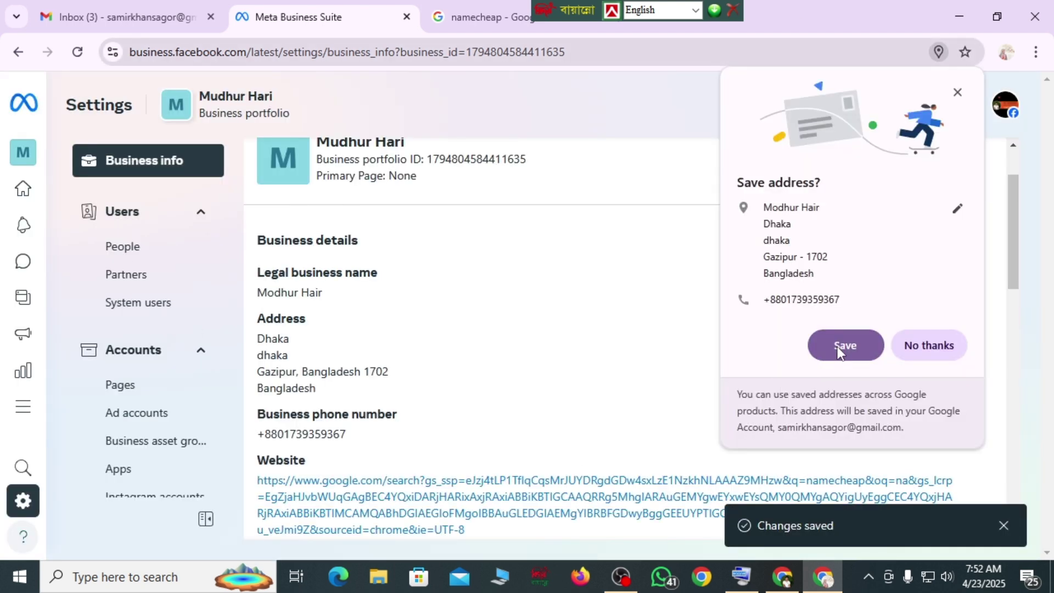
click(843, 352)
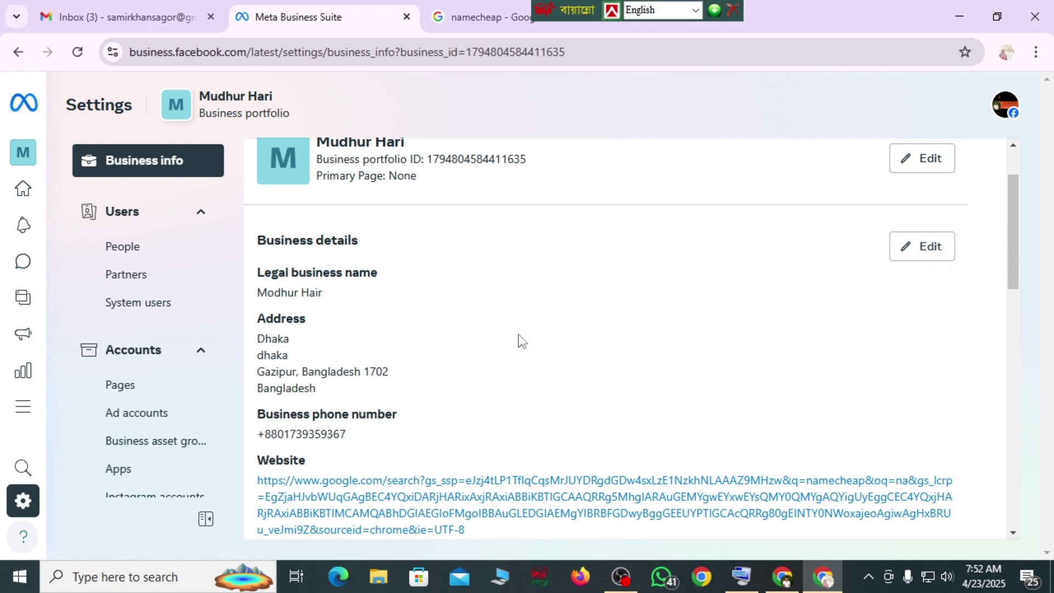
scroll(522, 341, down, 3)
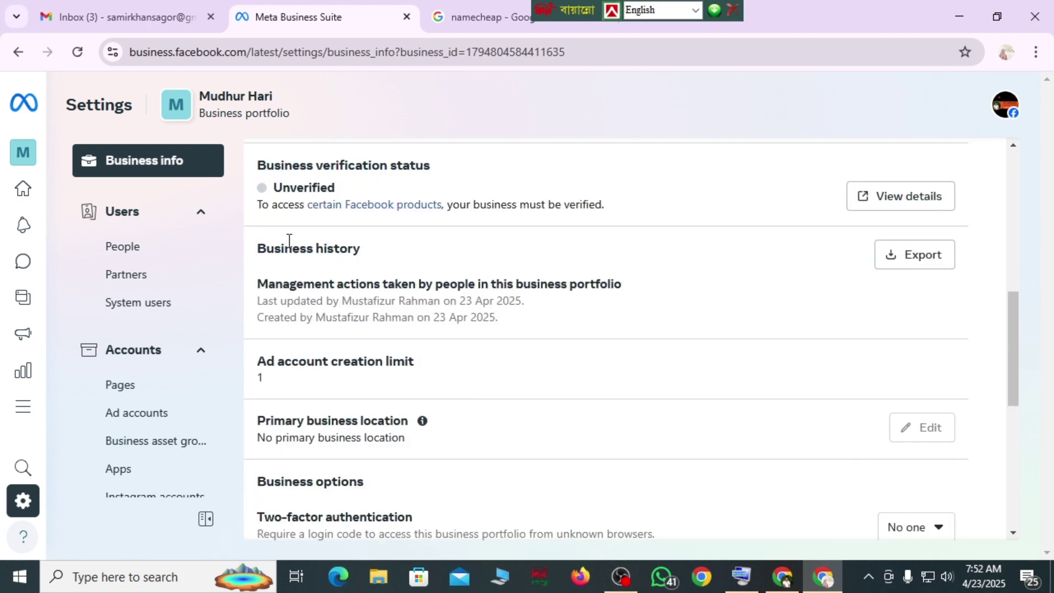
scroll(312, 217, up, 1)
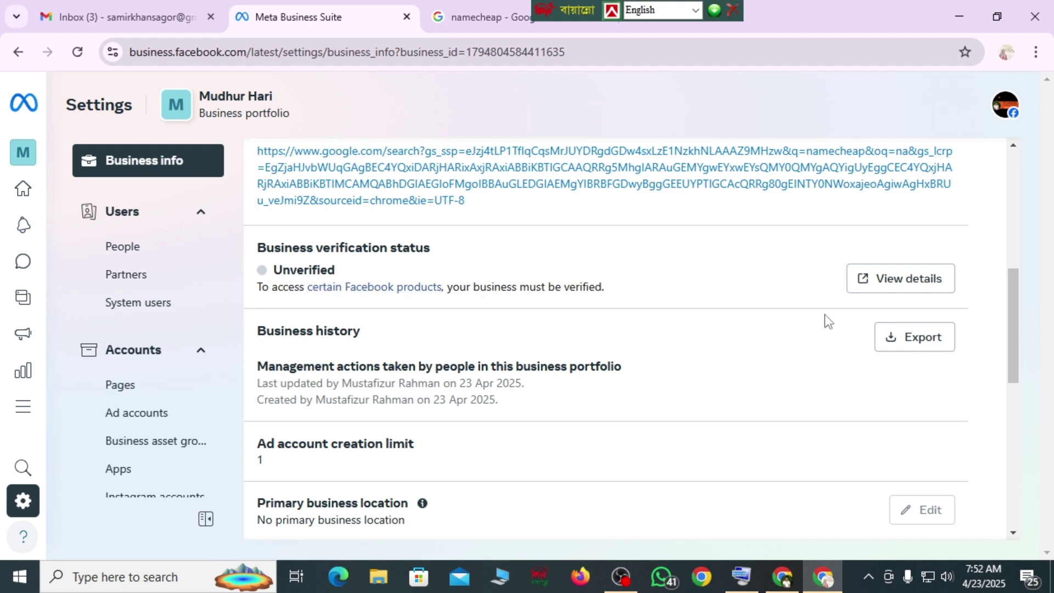
drag(1012, 294, 1017, 360)
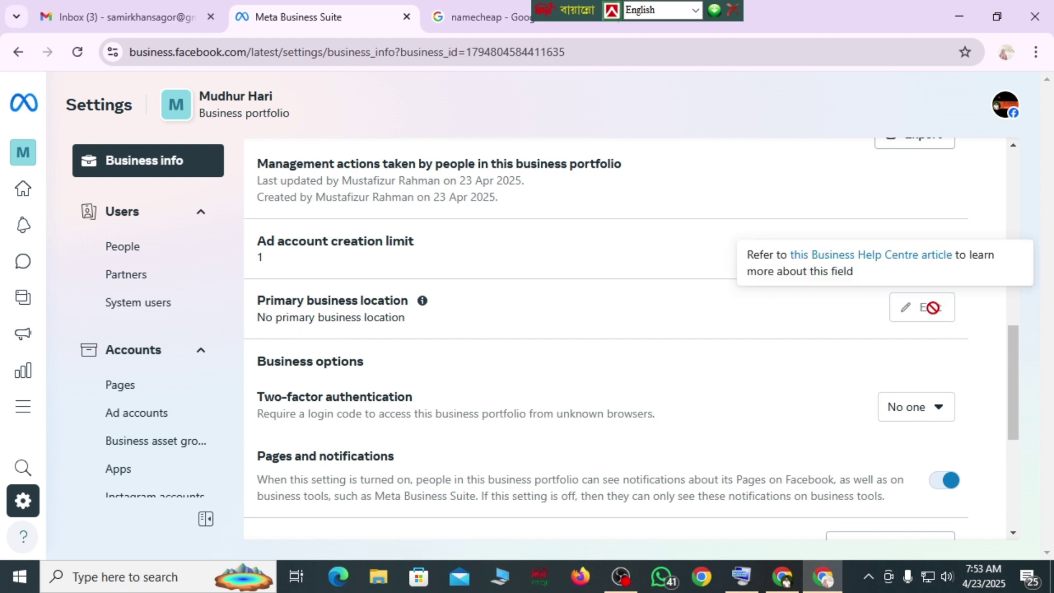
scroll(512, 321, down, 3)
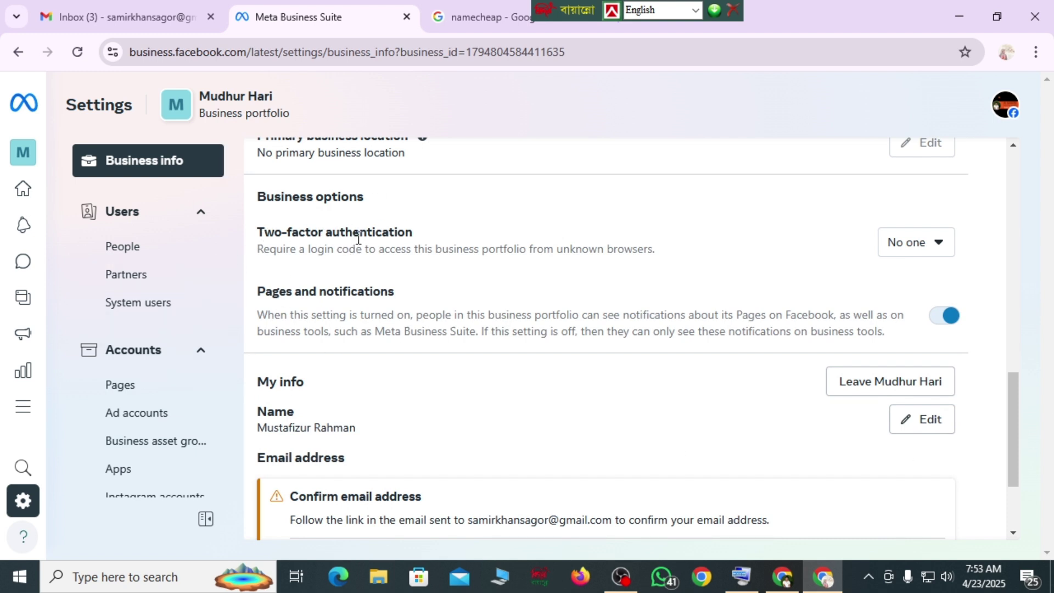
click(939, 243)
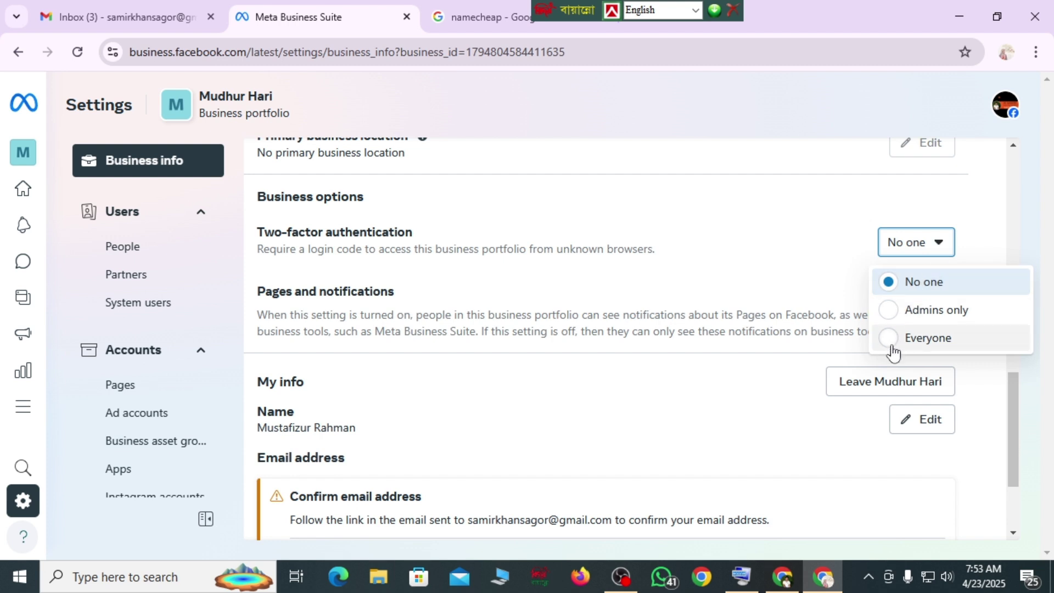
click(891, 341)
click(937, 245)
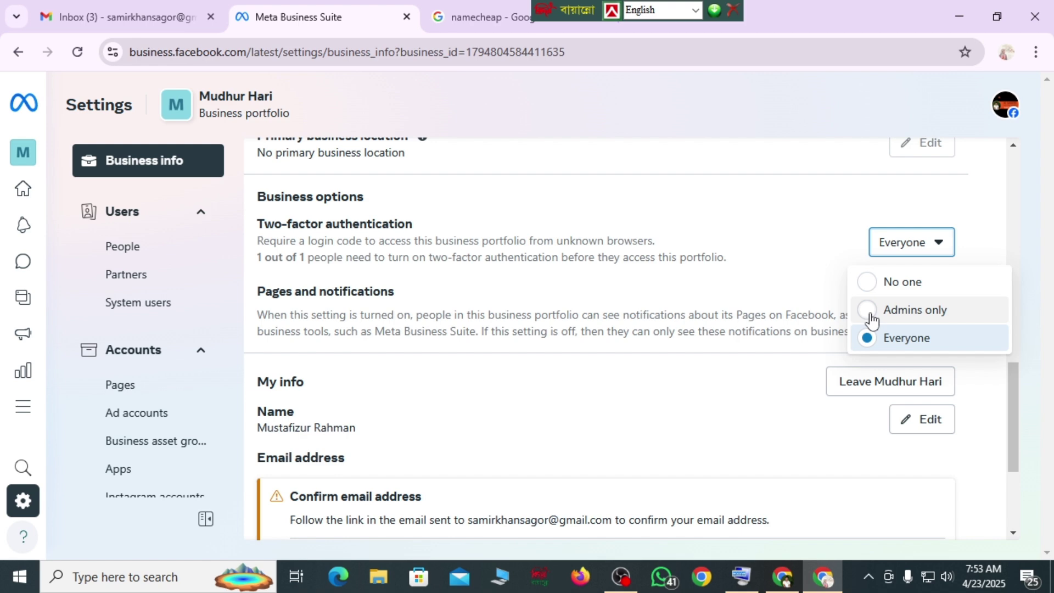
click(872, 313)
click(932, 246)
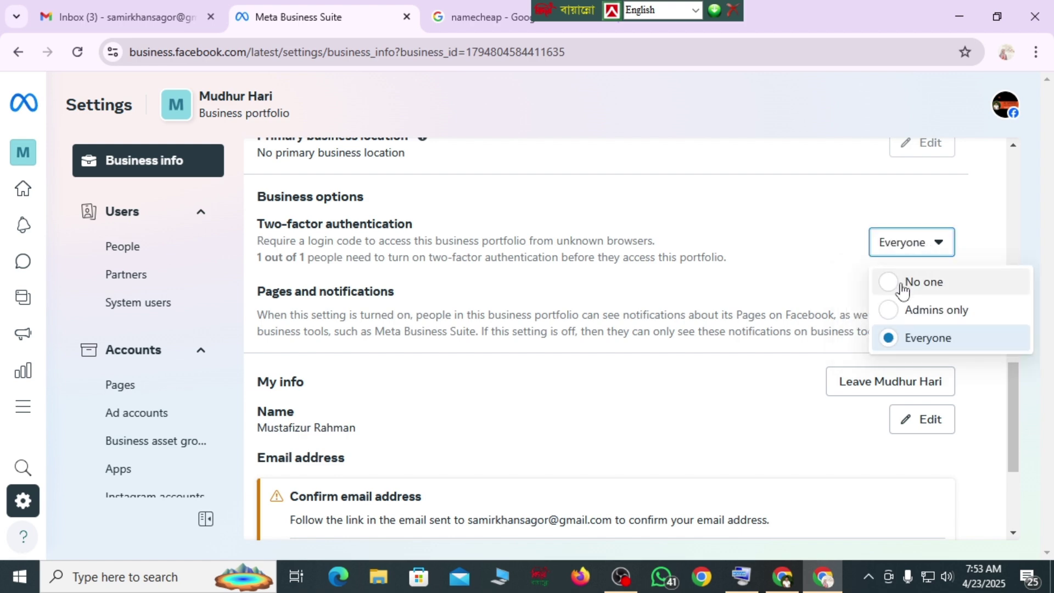
click(903, 286)
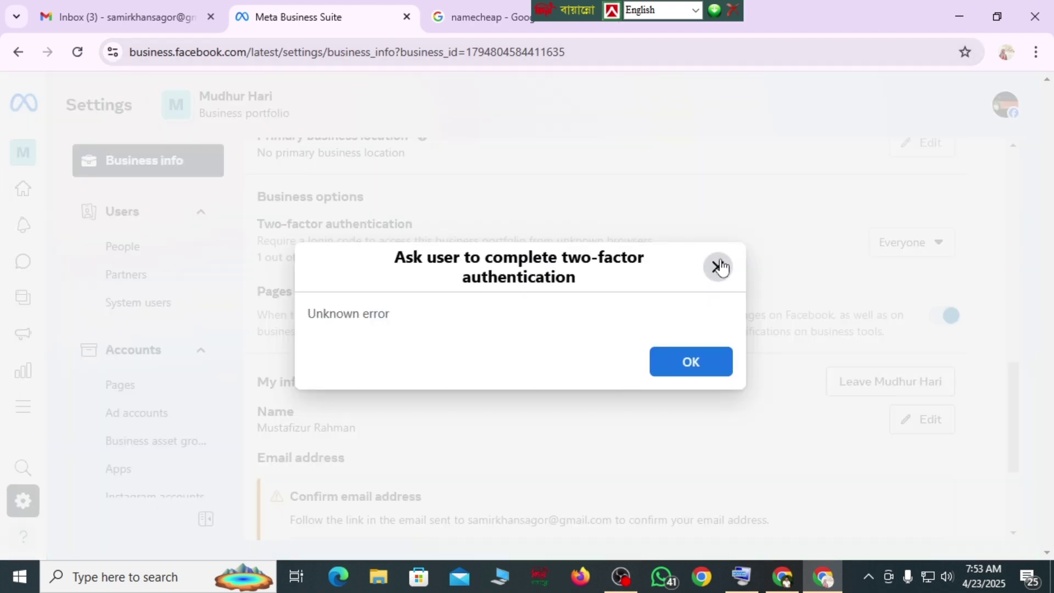
click(718, 267)
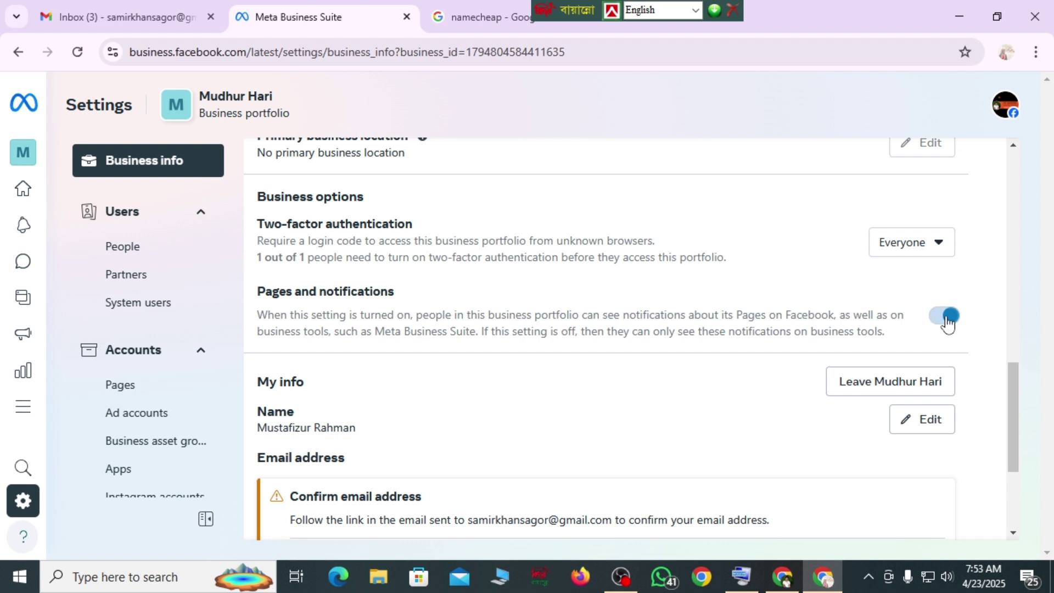
- Scroll down to the Confirm email address notice under My info, then switch to Gmail
drag(1019, 410, 1009, 513)
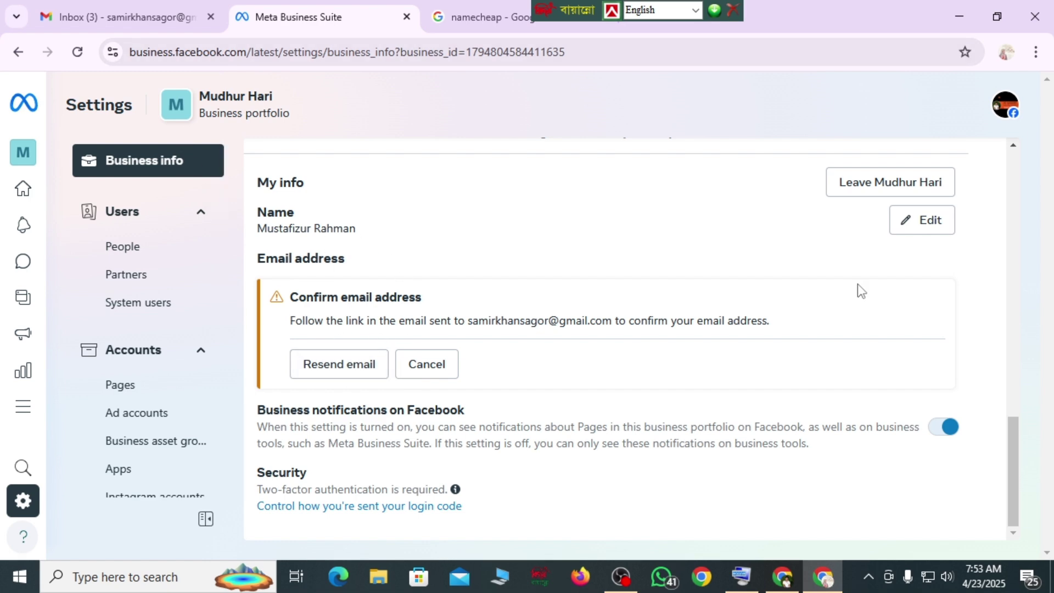
click(156, 10)
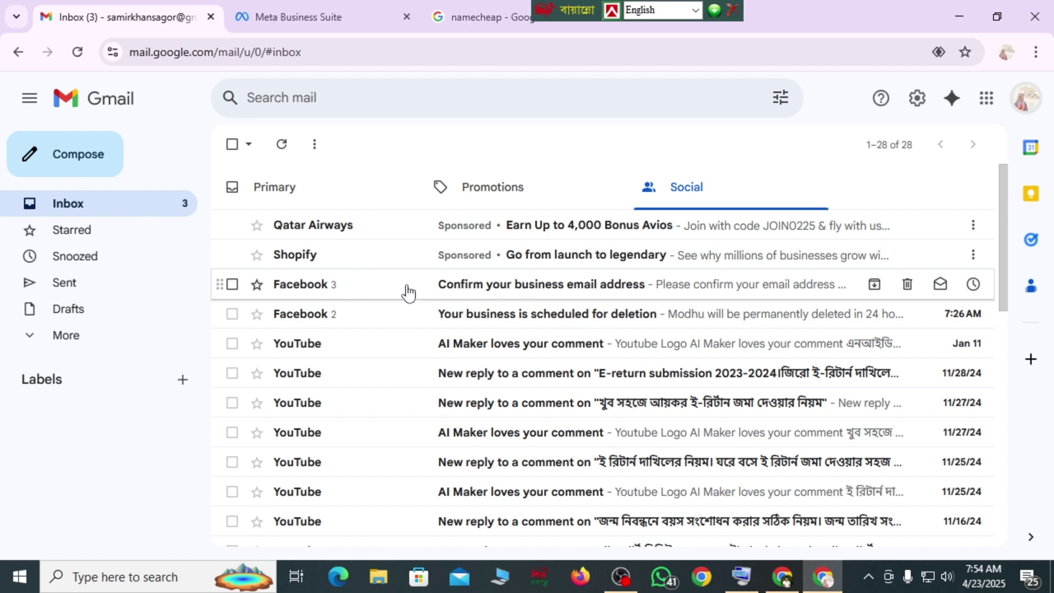
- Open Facebook's 'Confirm your business email address' email and follow its Confirm Now link
click(588, 288)
scroll(541, 357, down, 5)
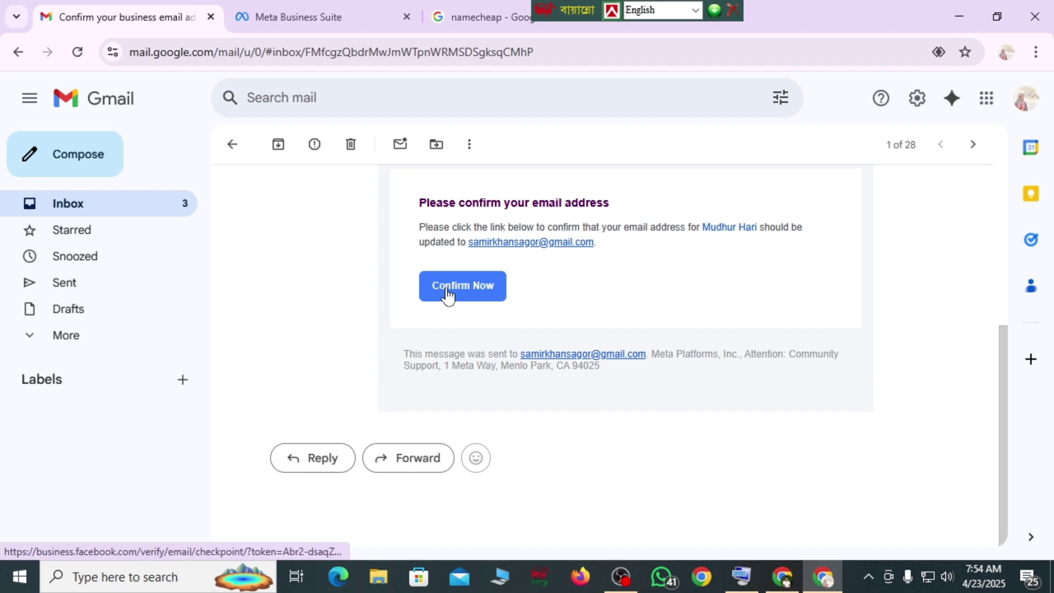
click(451, 291)
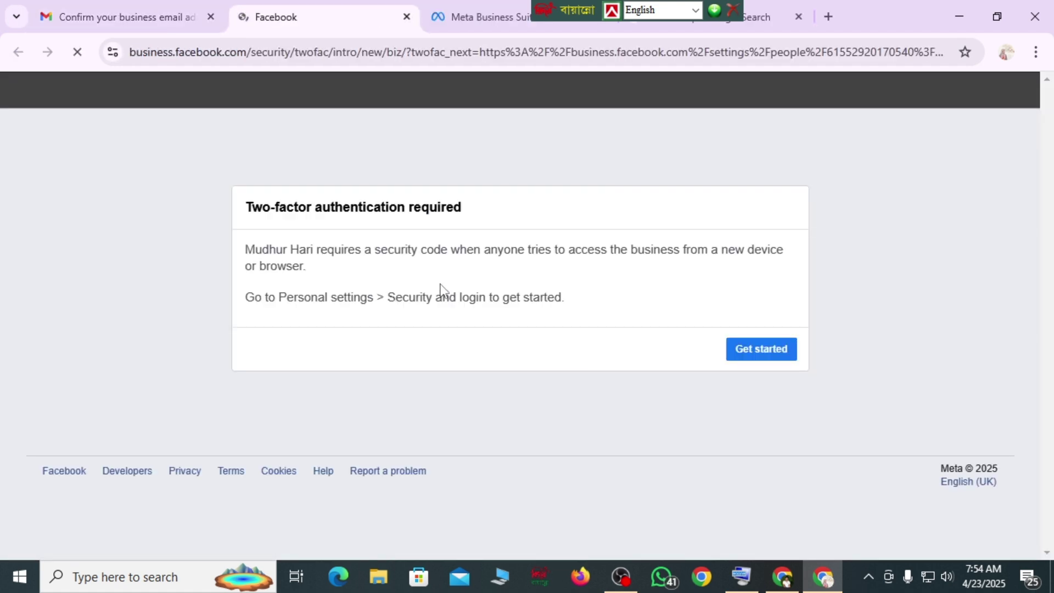
- Start two-factor setup, go to Accounts Centre, and continue switching to the required account
click(750, 357)
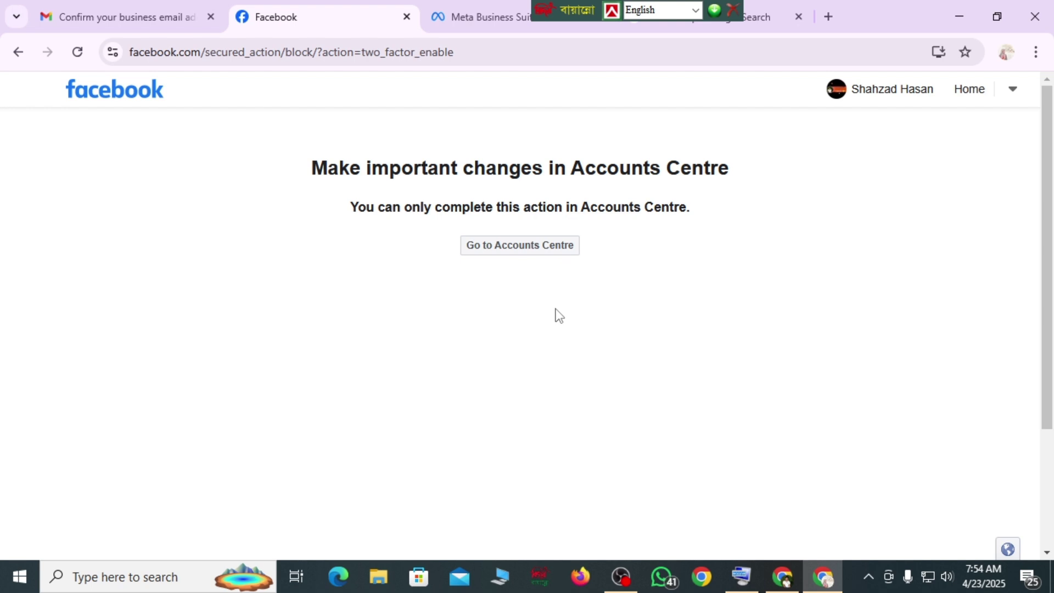
click(511, 246)
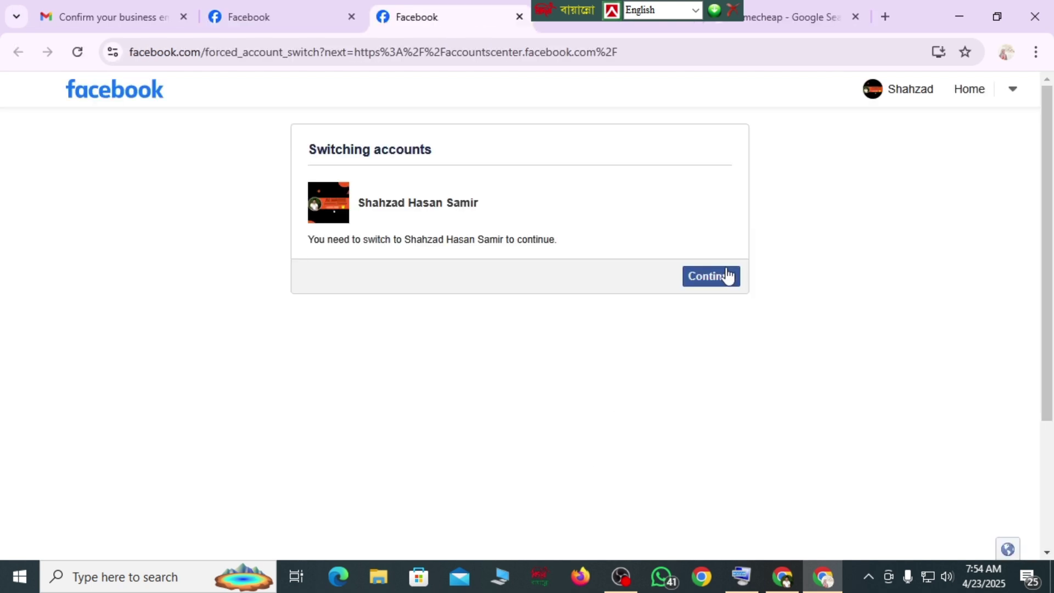
click(726, 275)
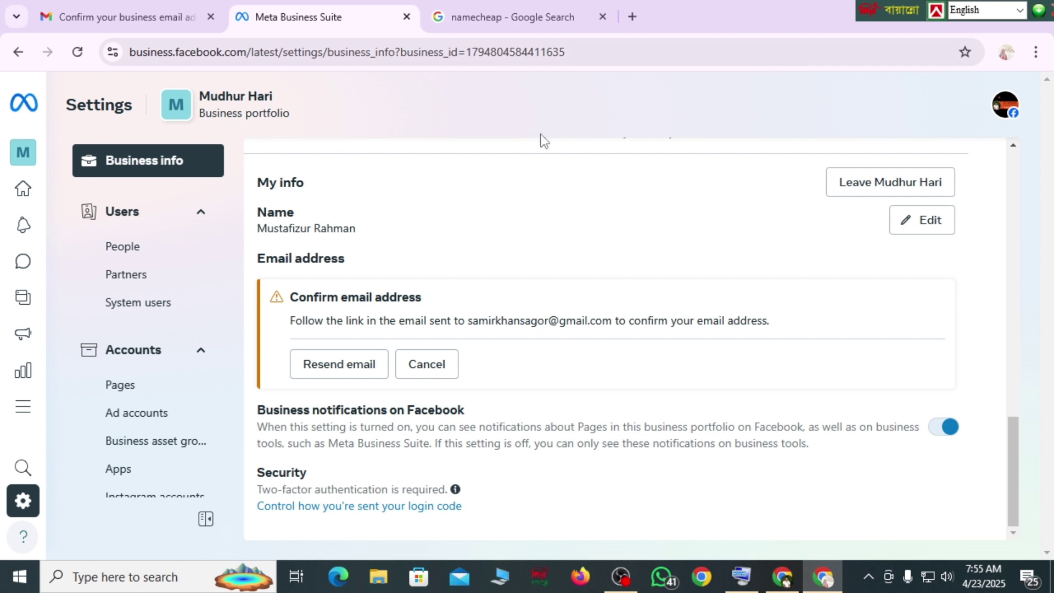
- Reload the Business info page and scroll through My info to check the email's confirmation status
click(79, 53)
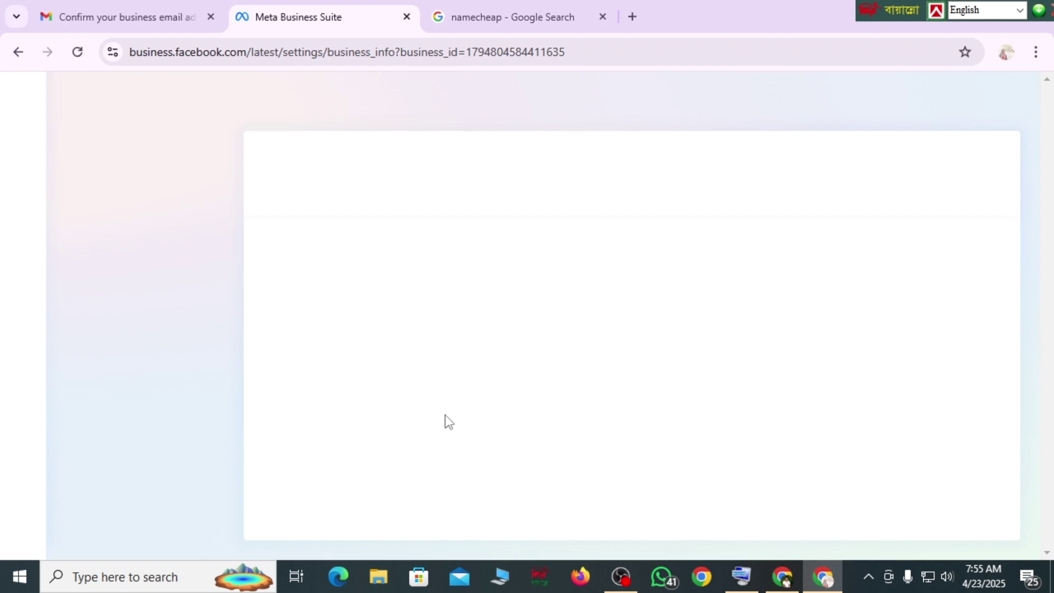
scroll(602, 412, down, 10)
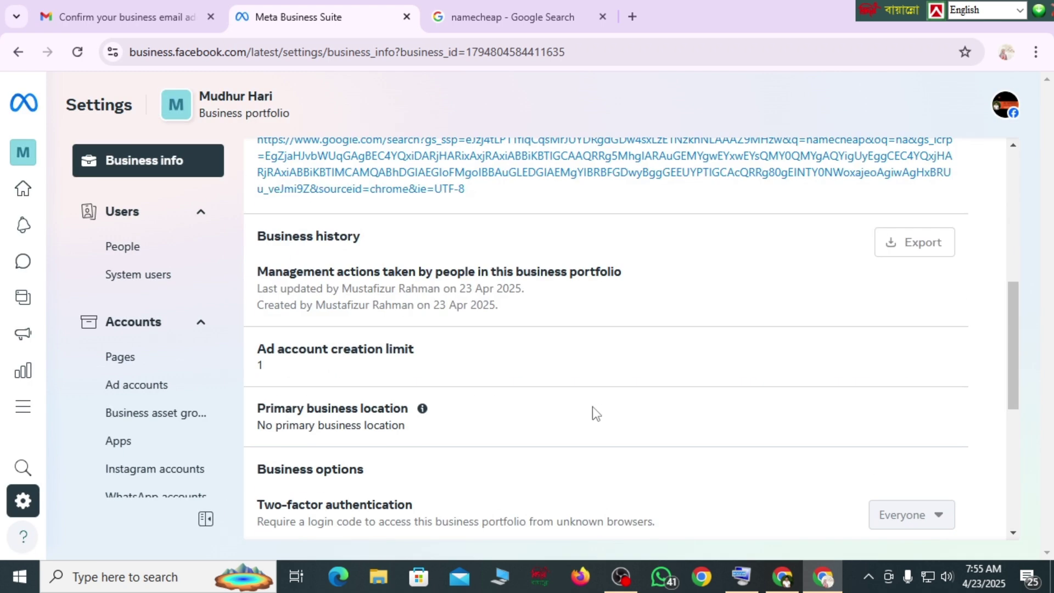
scroll(585, 413, down, 5)
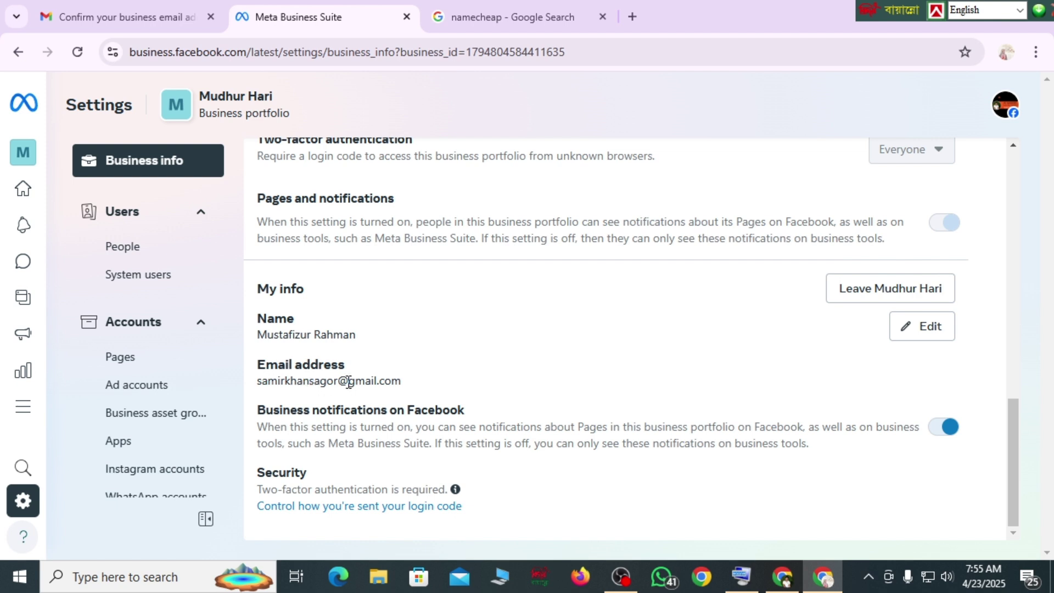
scroll(404, 370, up, 3)
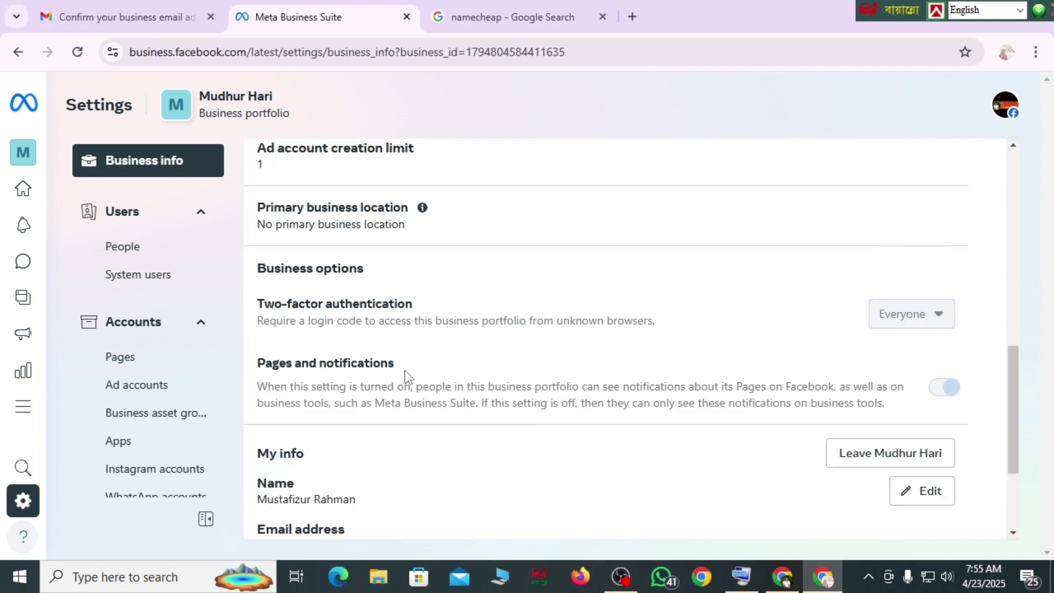
scroll(350, 342, down, 1)
scroll(353, 348, up, 5)
scroll(350, 349, up, 5)
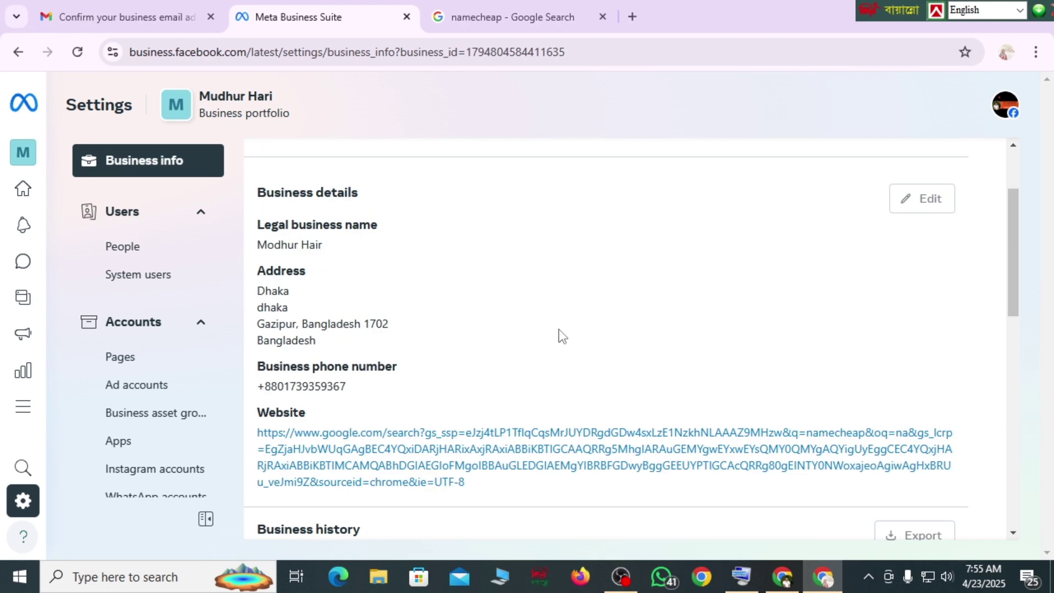
scroll(560, 335, down, 10)
scroll(561, 336, up, 1)
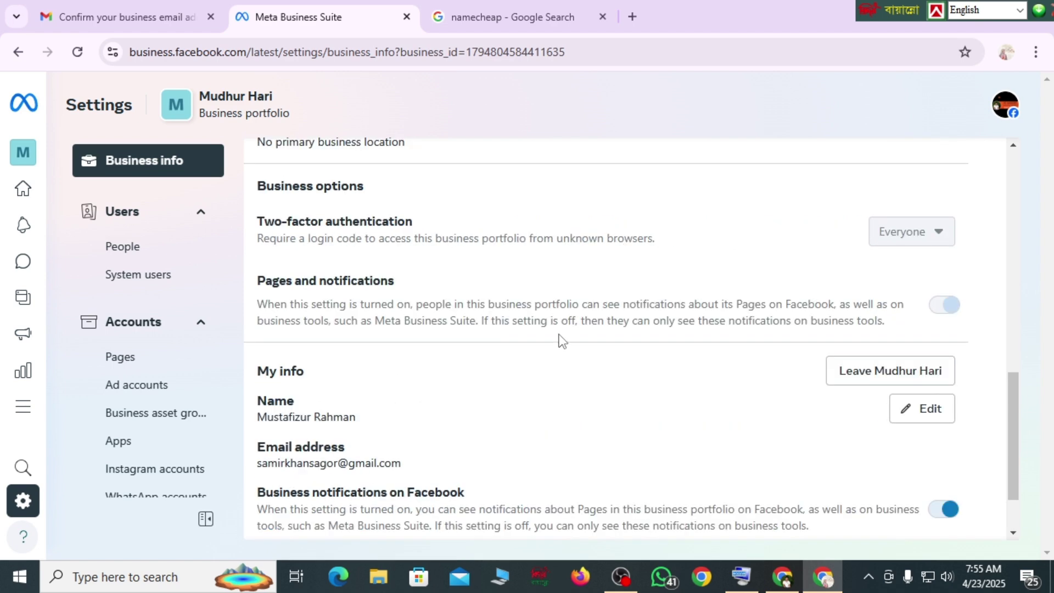
scroll(560, 341, down, 1)
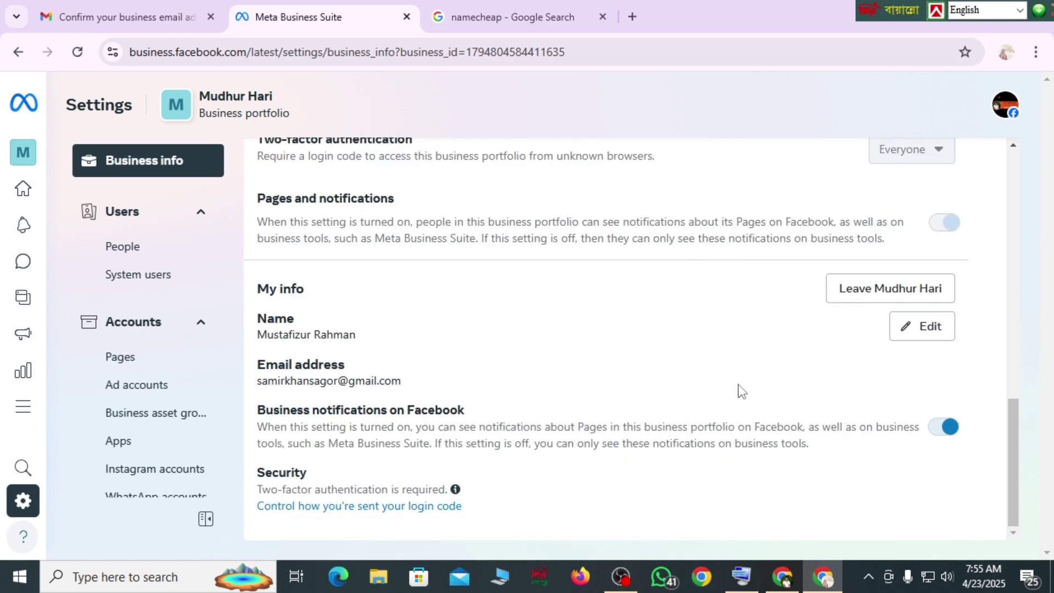
scroll(703, 384, up, 8)
scroll(690, 390, down, 8)
scroll(563, 345, up, 10)
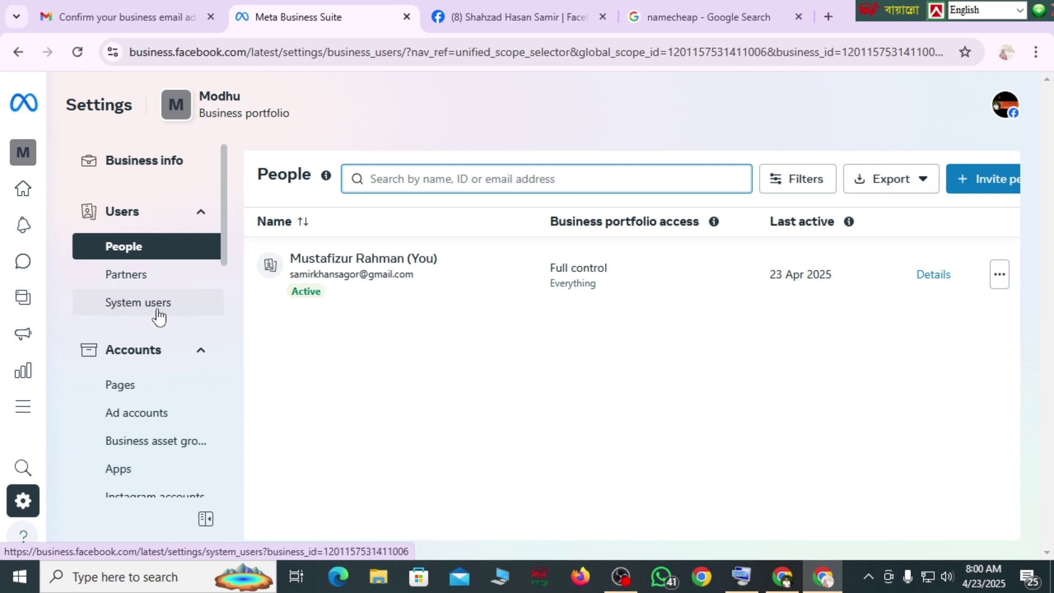
- Show the Modhu portfolio's People list from the settings sidebar
click(121, 252)
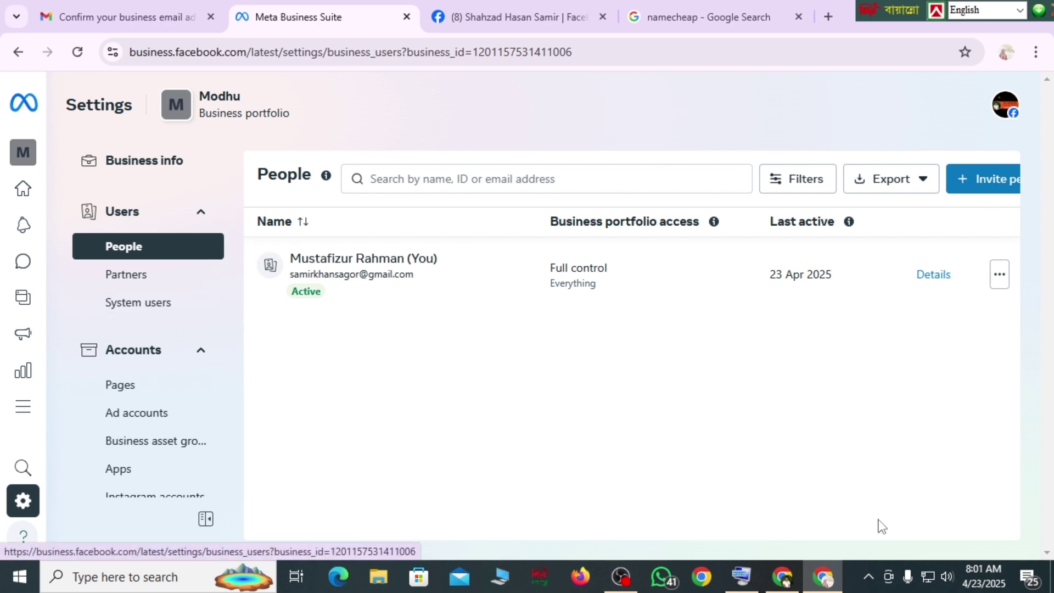
- Open Invite people, focus the Email address field, then move to the other browser window
click(981, 173)
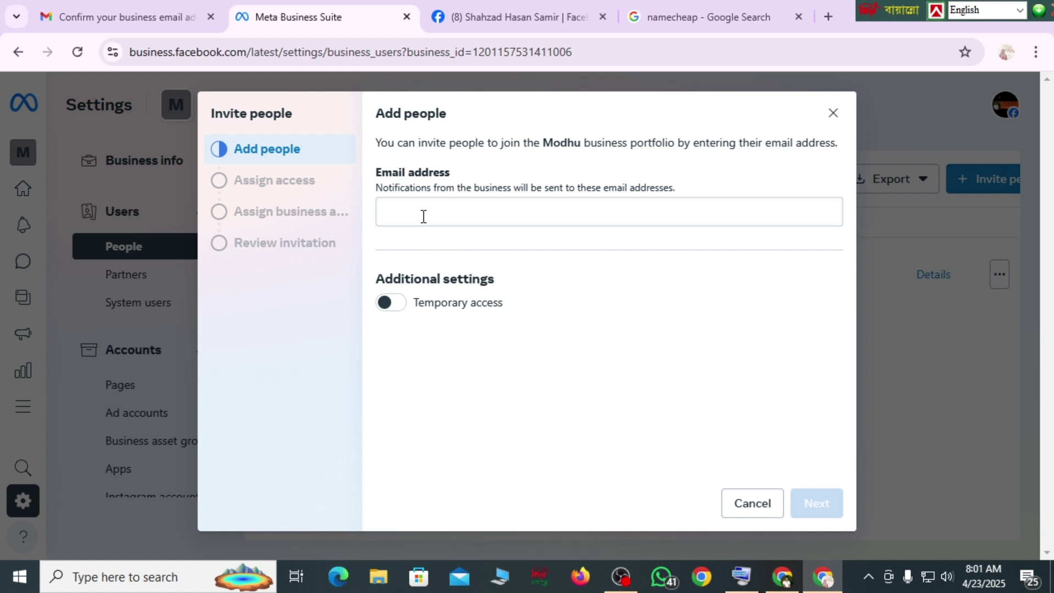
click(419, 210)
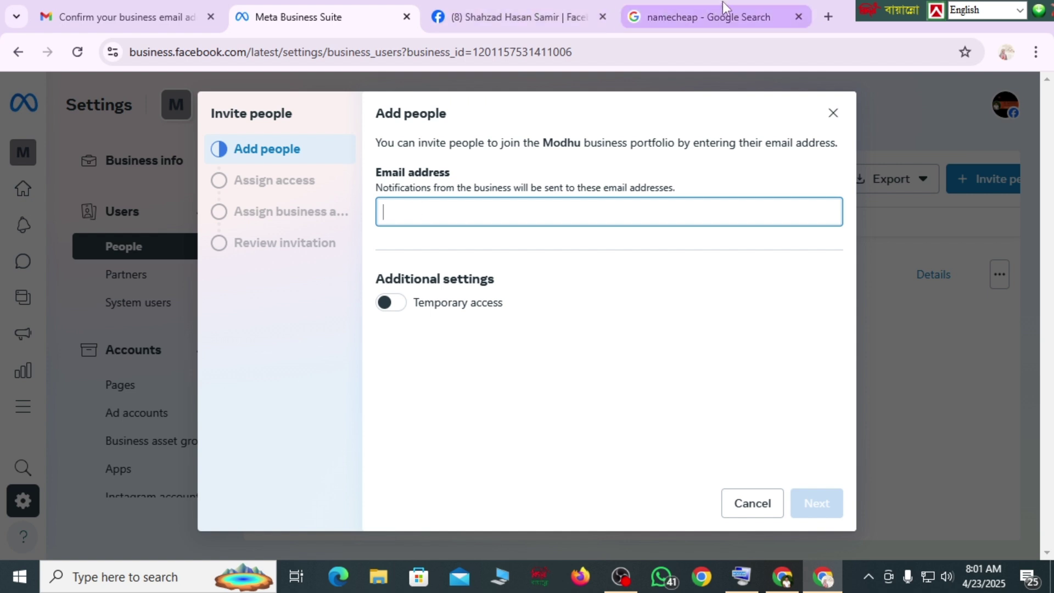
click(785, 578)
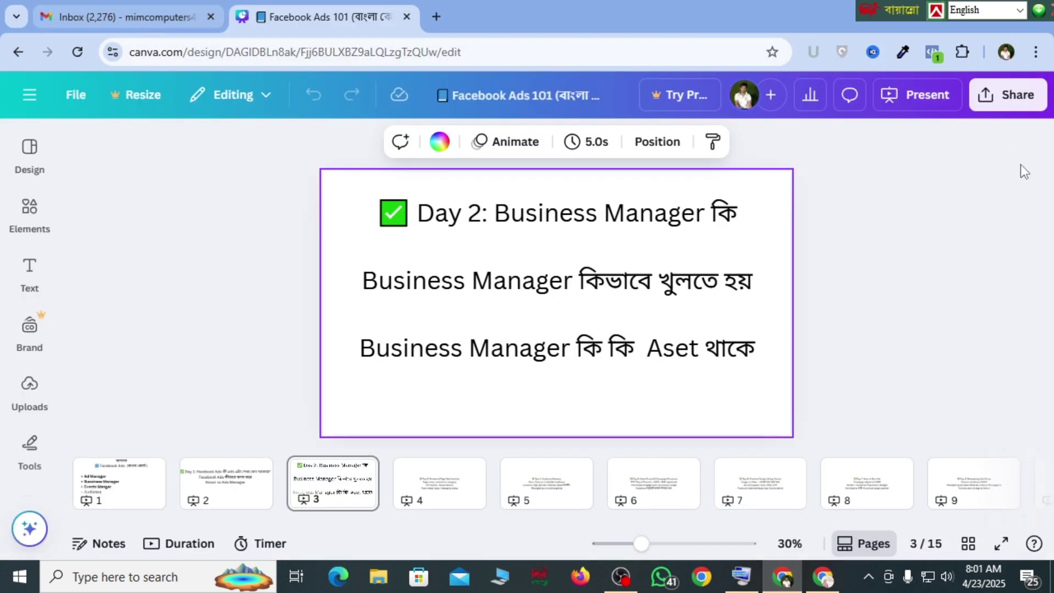
key(ctrl+Tab)
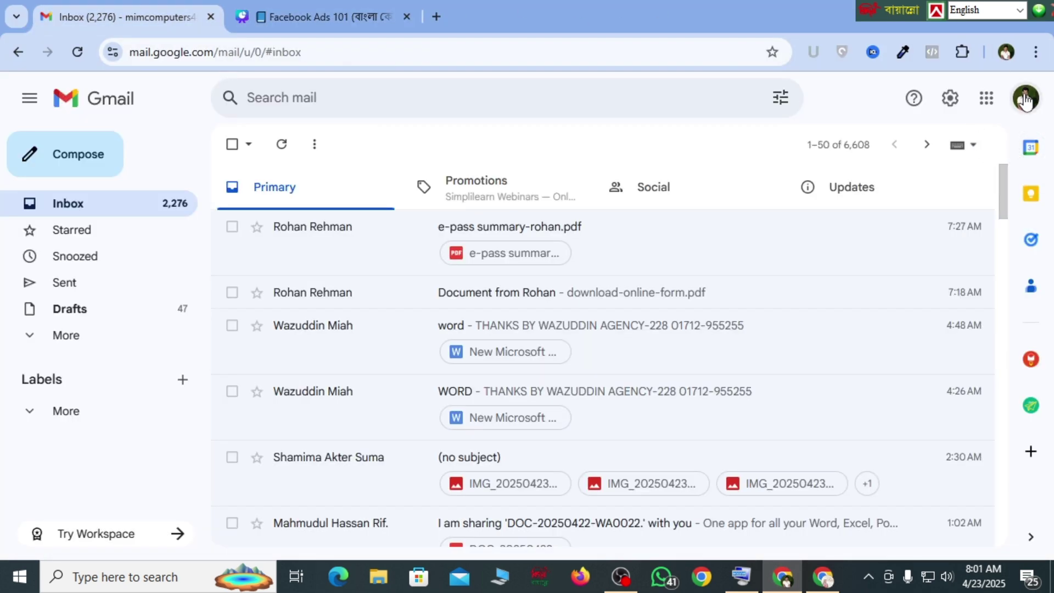
click(1025, 98)
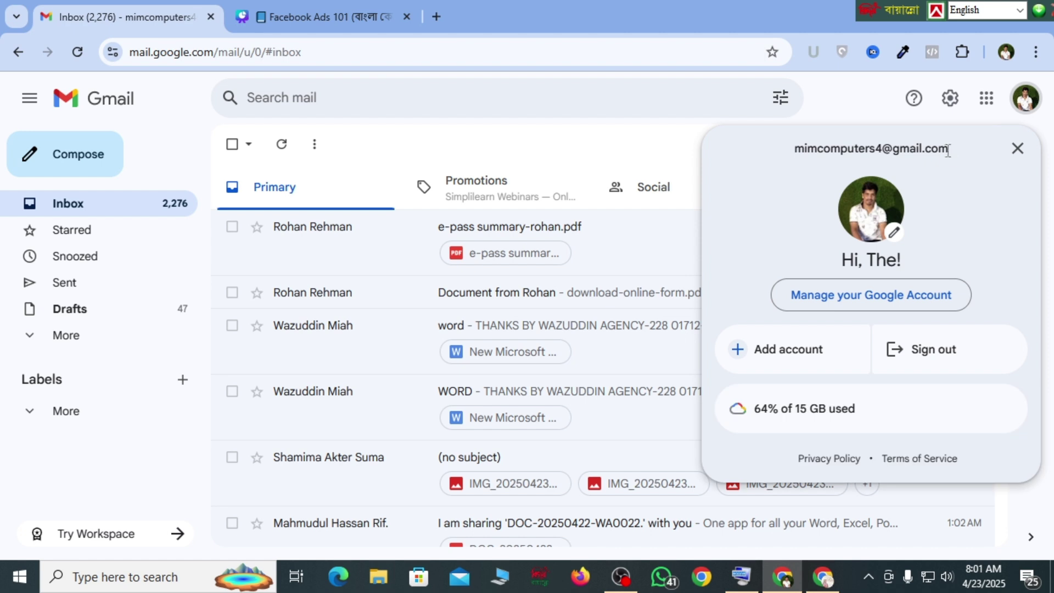
drag(949, 149, 796, 152)
key(ctrl+c)
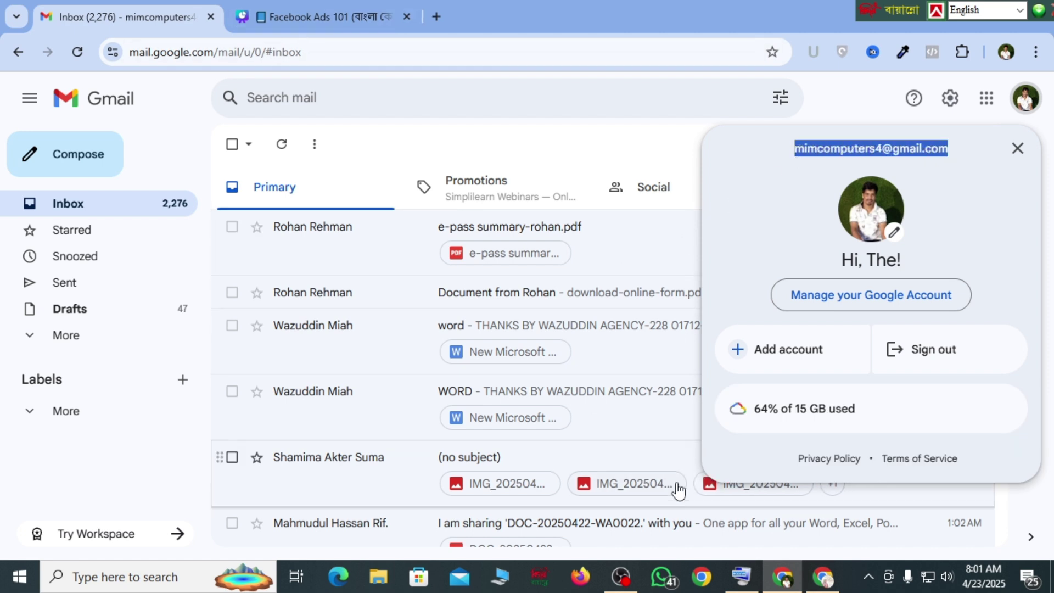
click(824, 580)
click(411, 212)
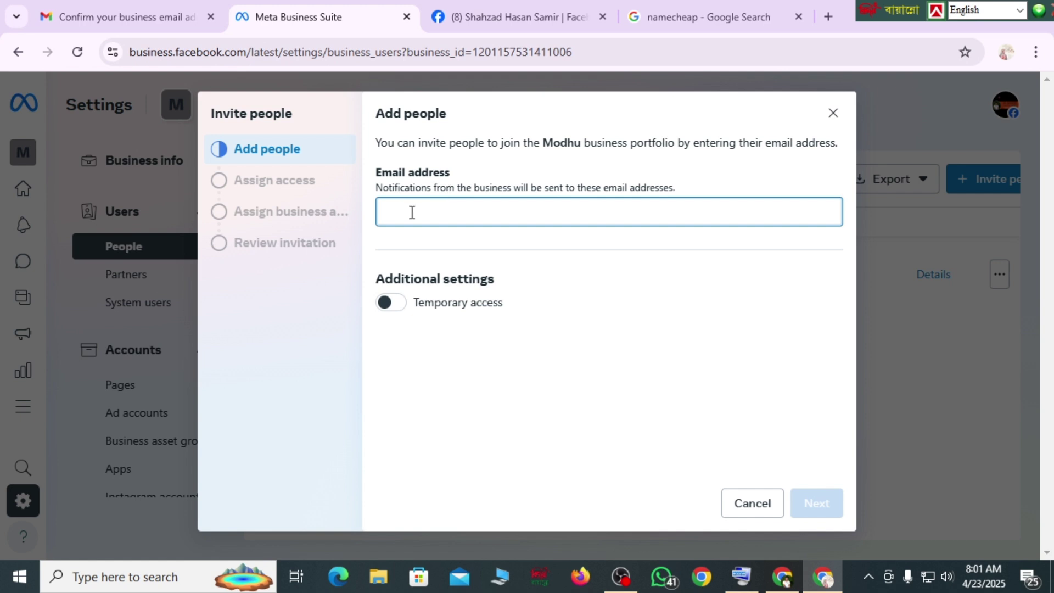
- Paste the second account's e-mail, try then drop a 29/4/2025 temporary access expiry, and continue
key(ctrl+v)
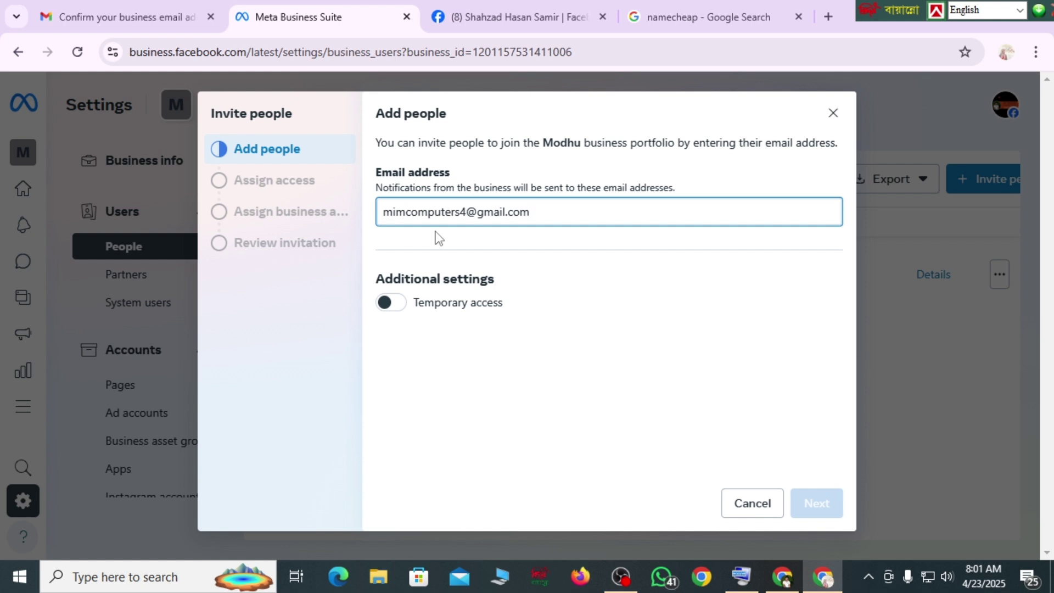
click(396, 303)
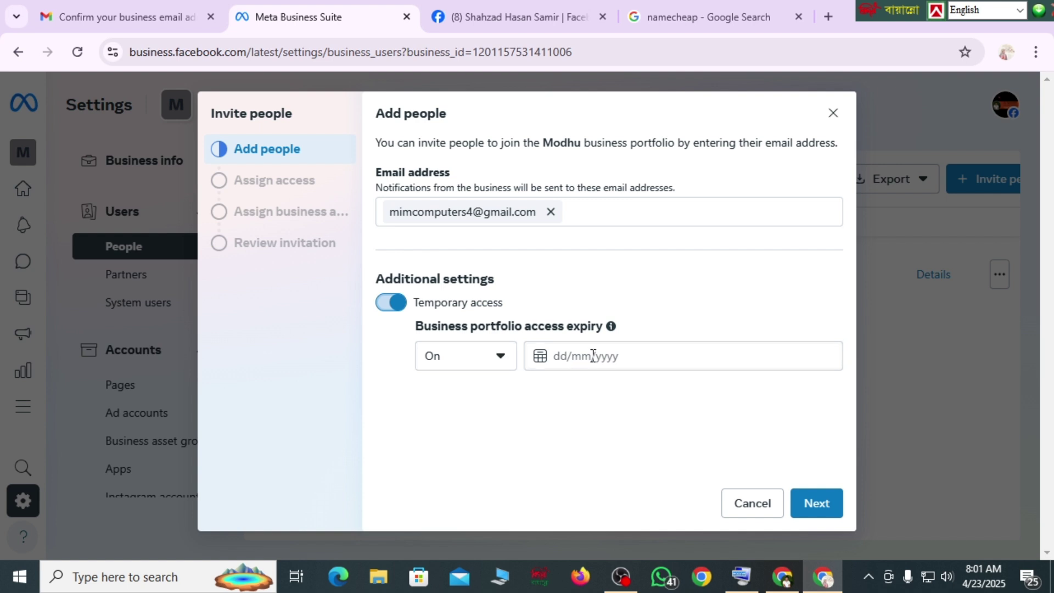
click(564, 358)
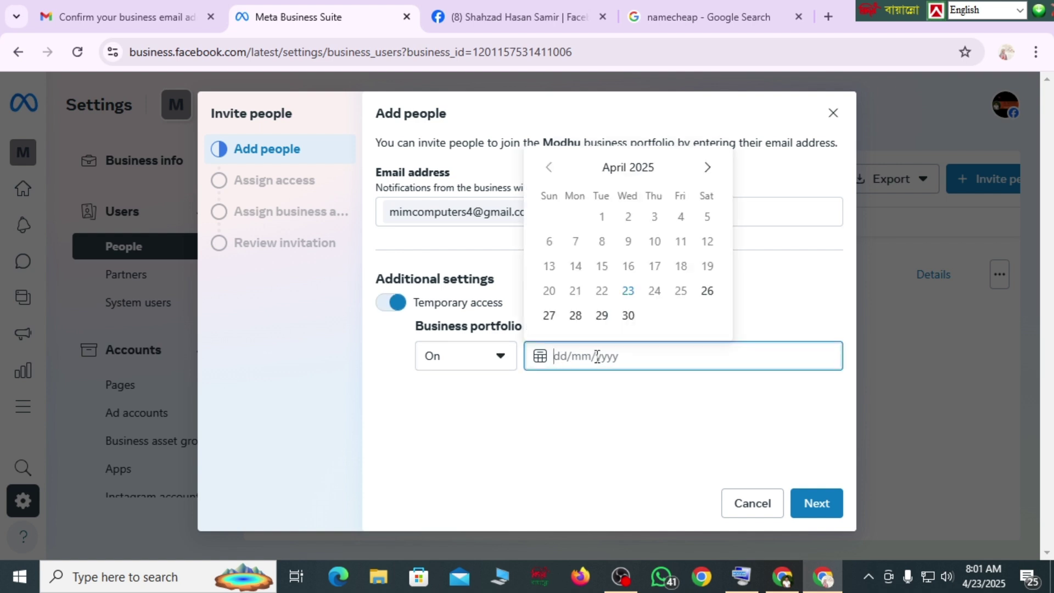
click(602, 318)
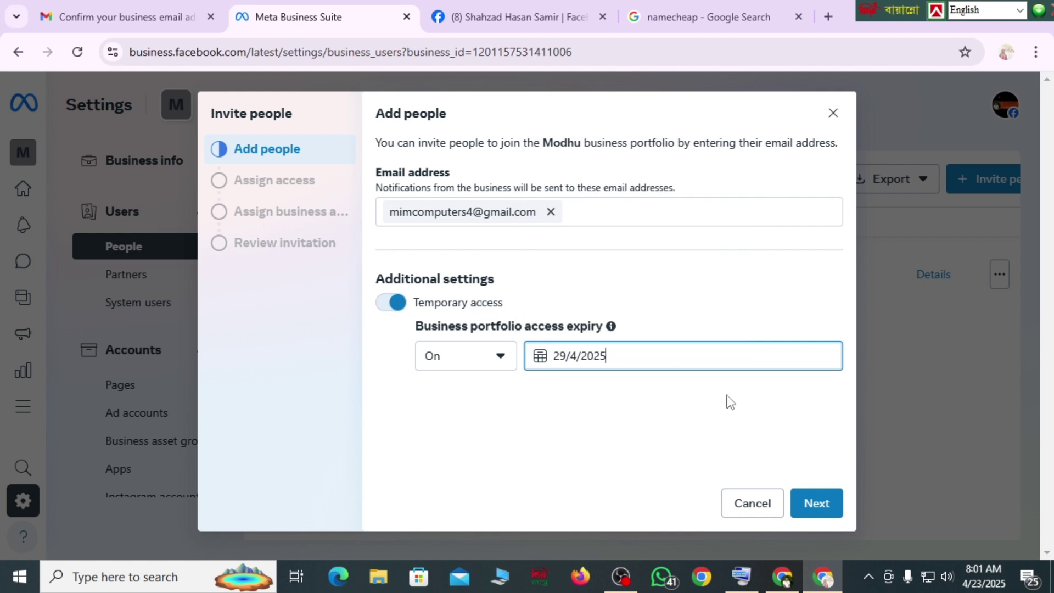
click(389, 309)
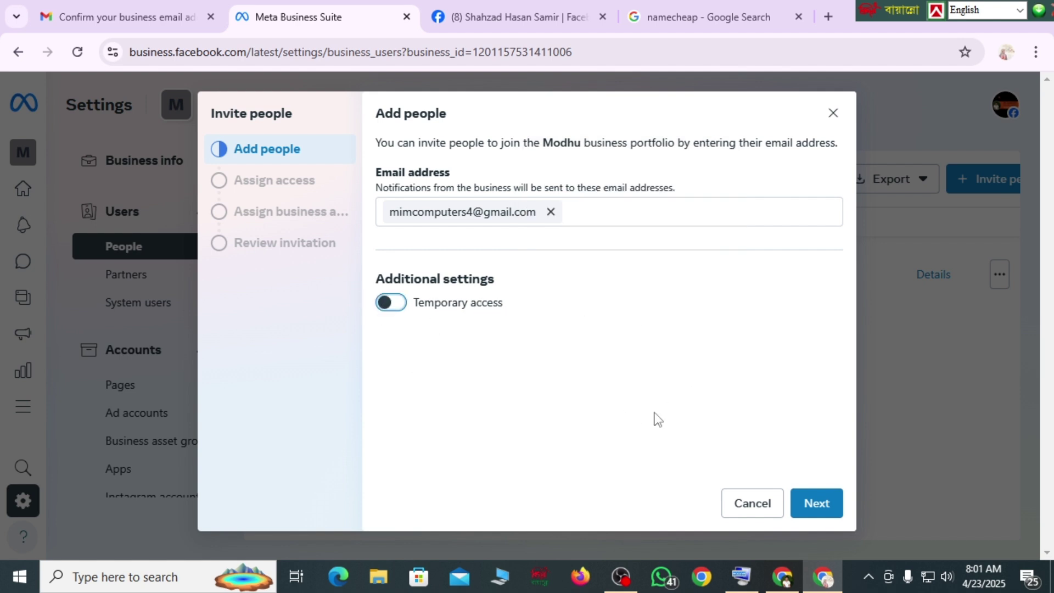
click(817, 504)
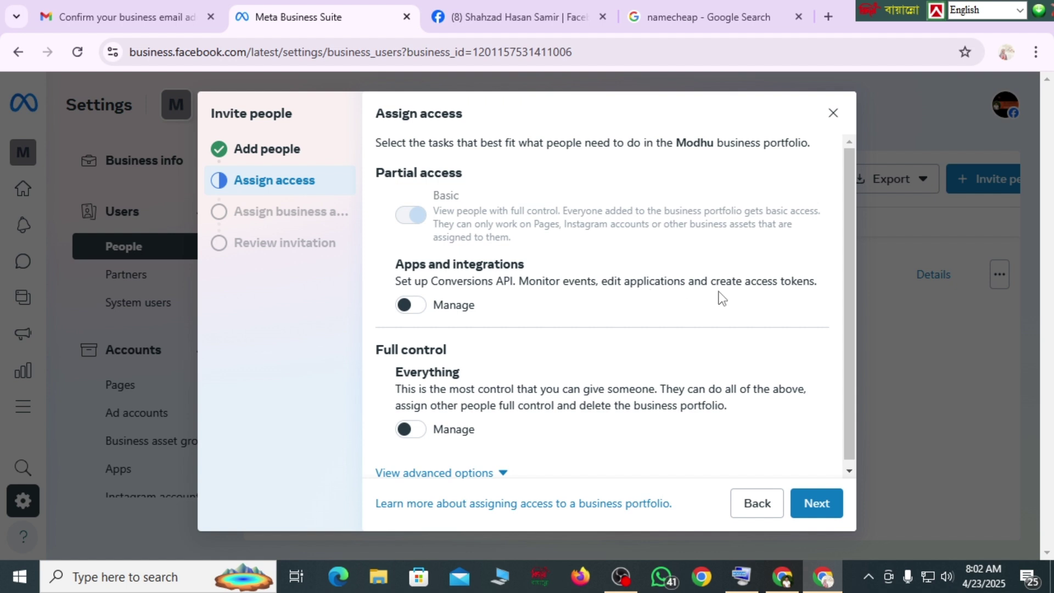
- Grant the invitee Apps and integrations manage access with Everything off, then move to business assets
click(424, 313)
click(428, 430)
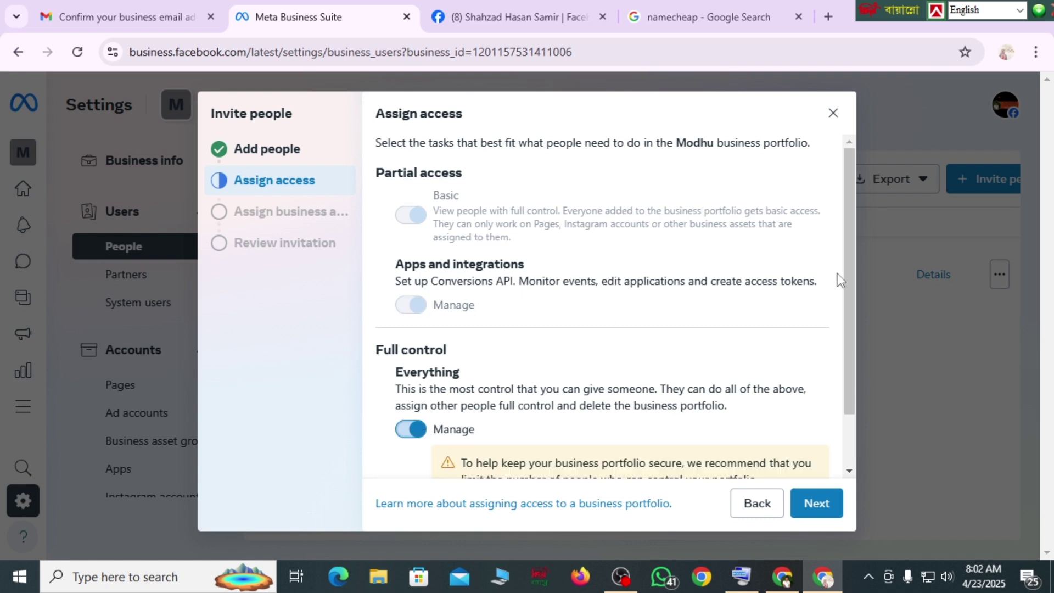
drag(849, 255, 851, 329)
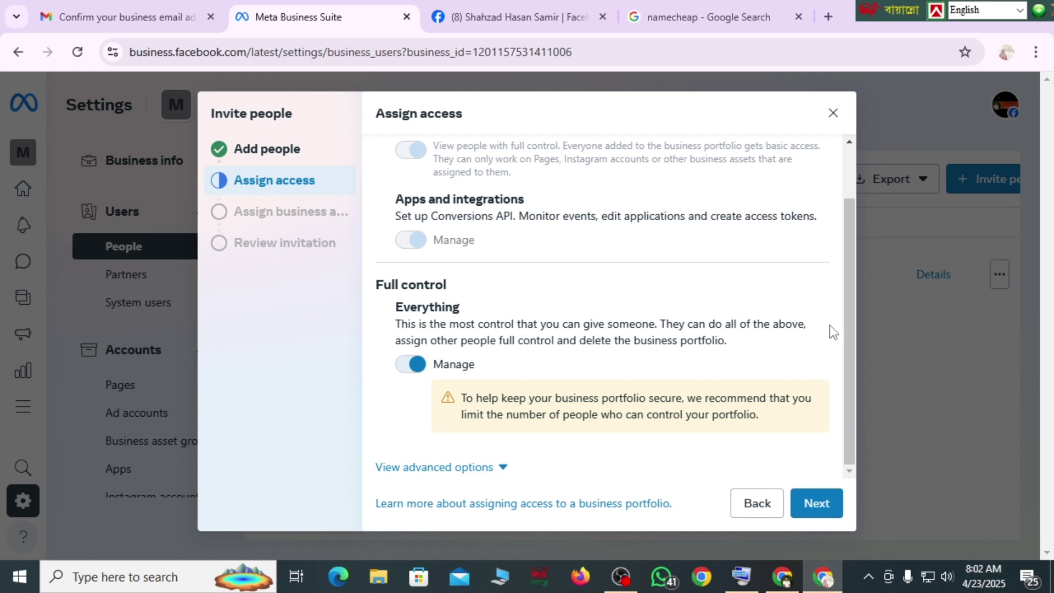
click(401, 368)
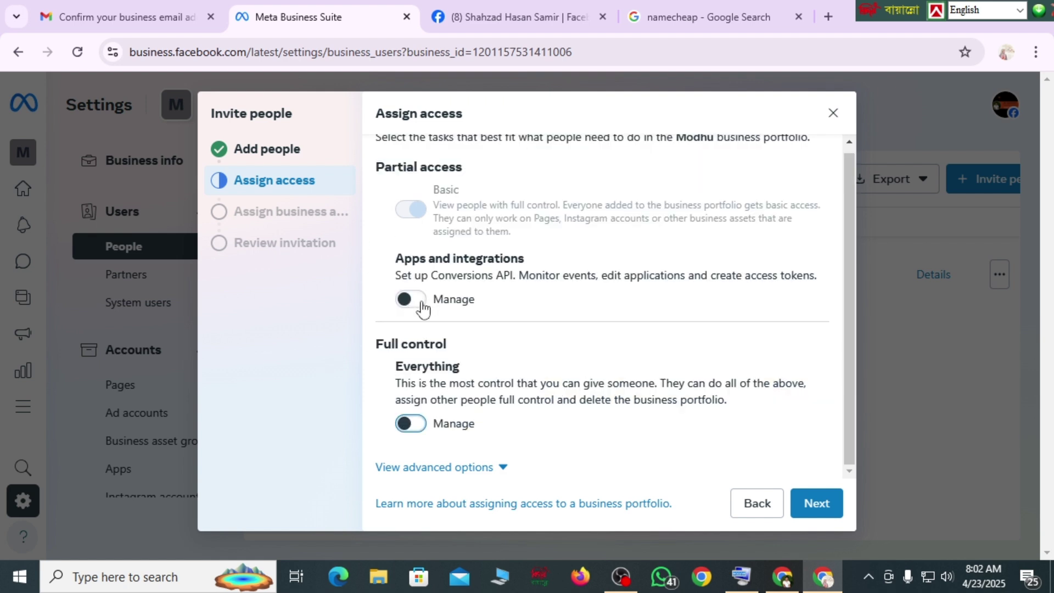
click(421, 305)
click(405, 423)
click(409, 425)
click(412, 299)
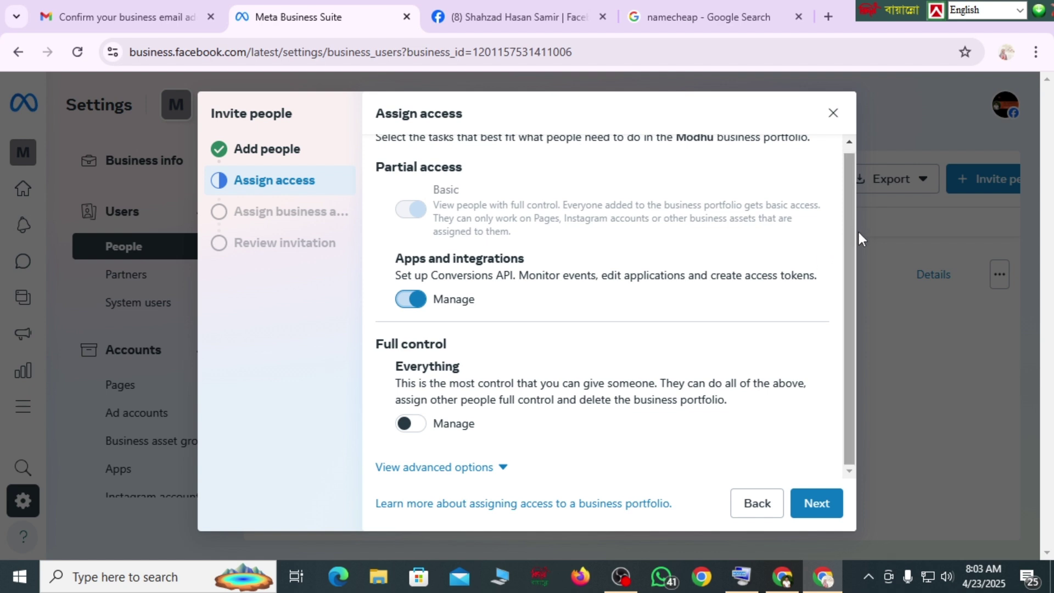
click(823, 504)
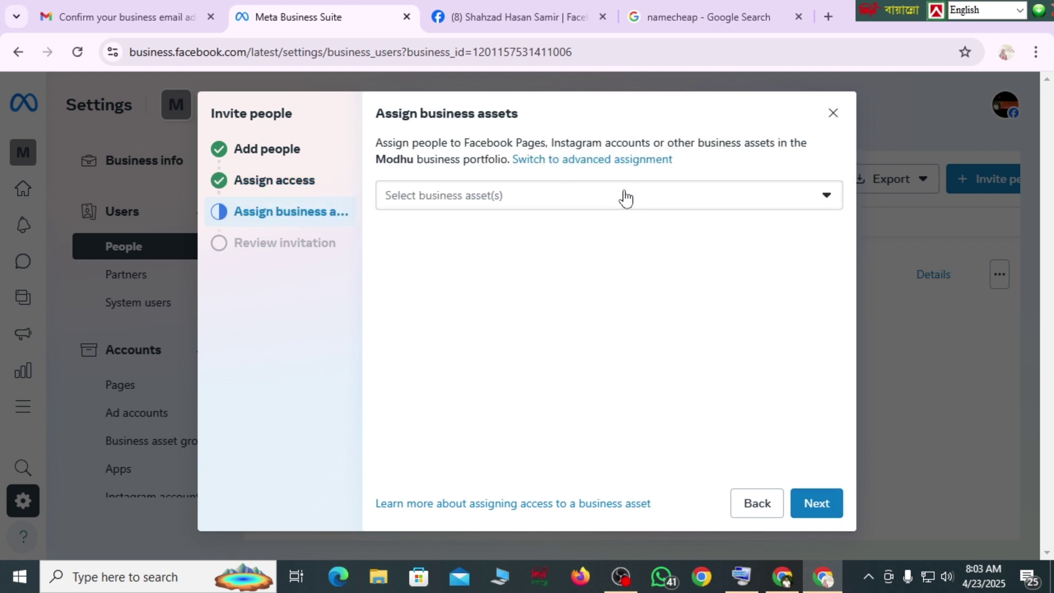
- Leave business assets unassigned after the list shows no matching results, and proceed to the invitation review
click(587, 201)
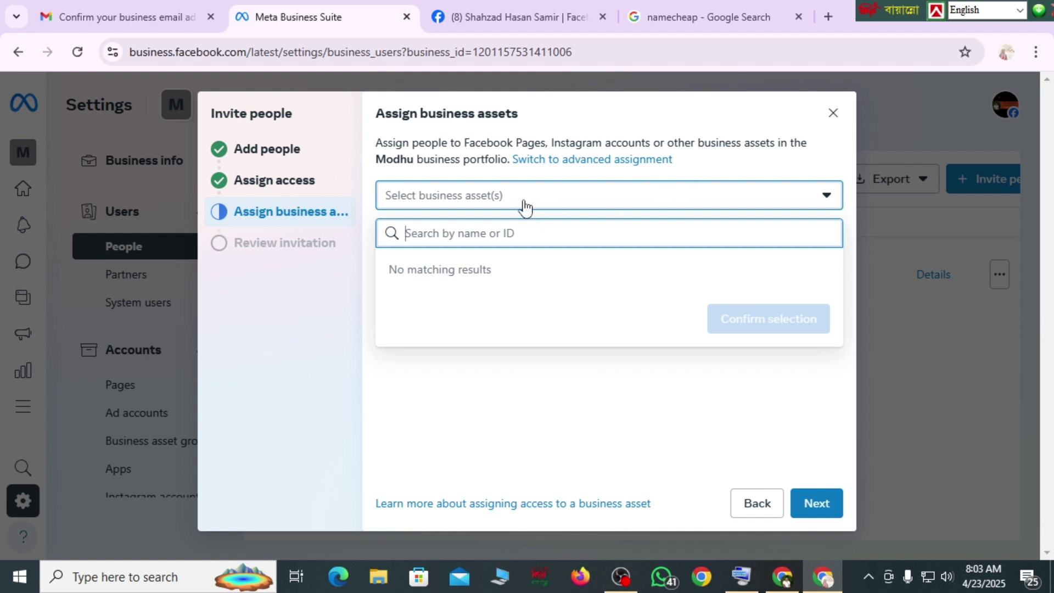
click(703, 117)
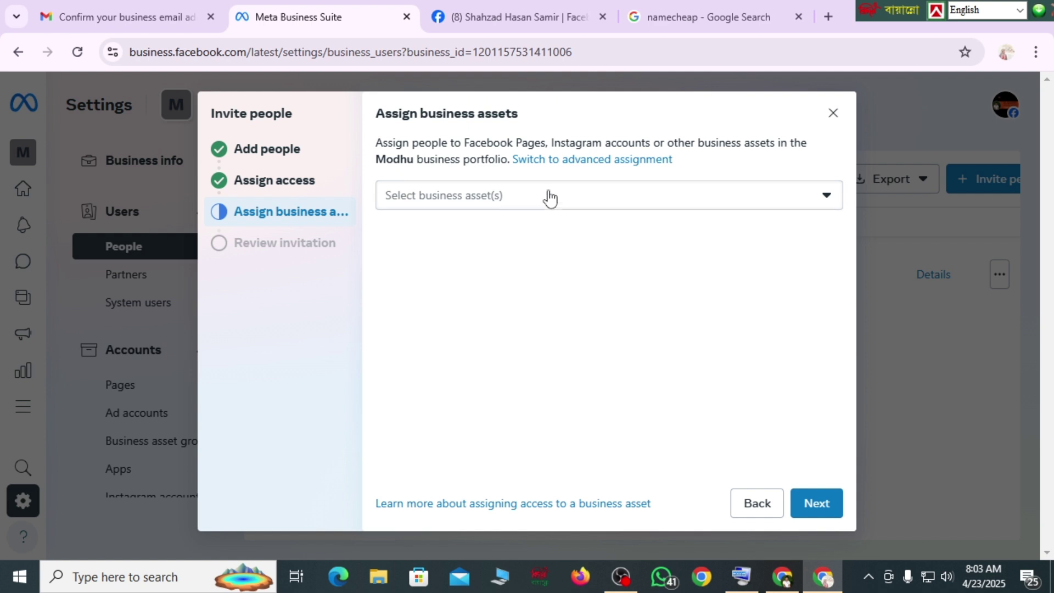
click(816, 504)
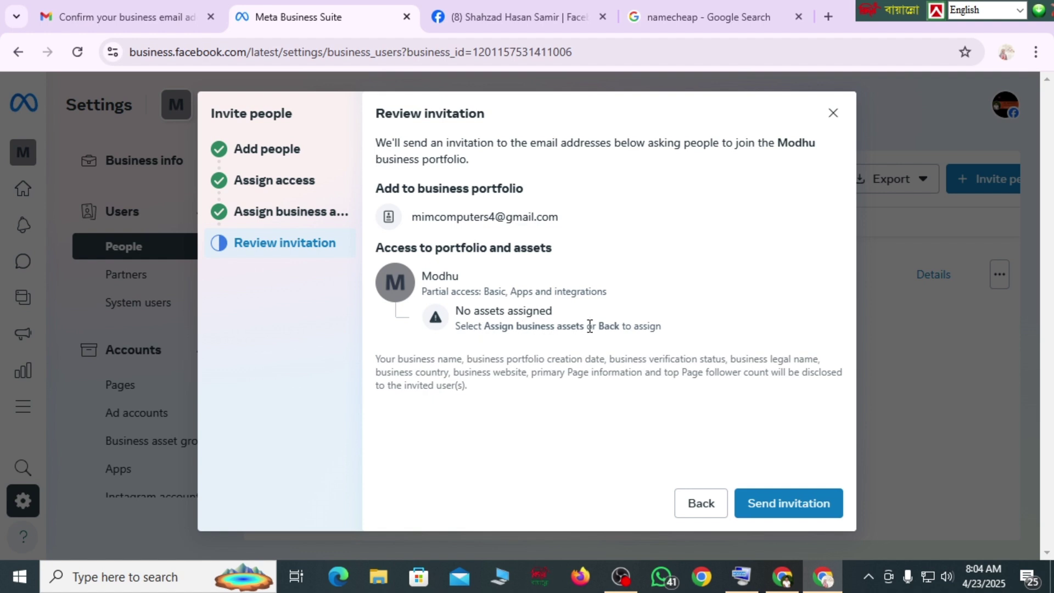
- Send the partial-access invitation and acknowledge the Invitation sent confirmation
click(777, 505)
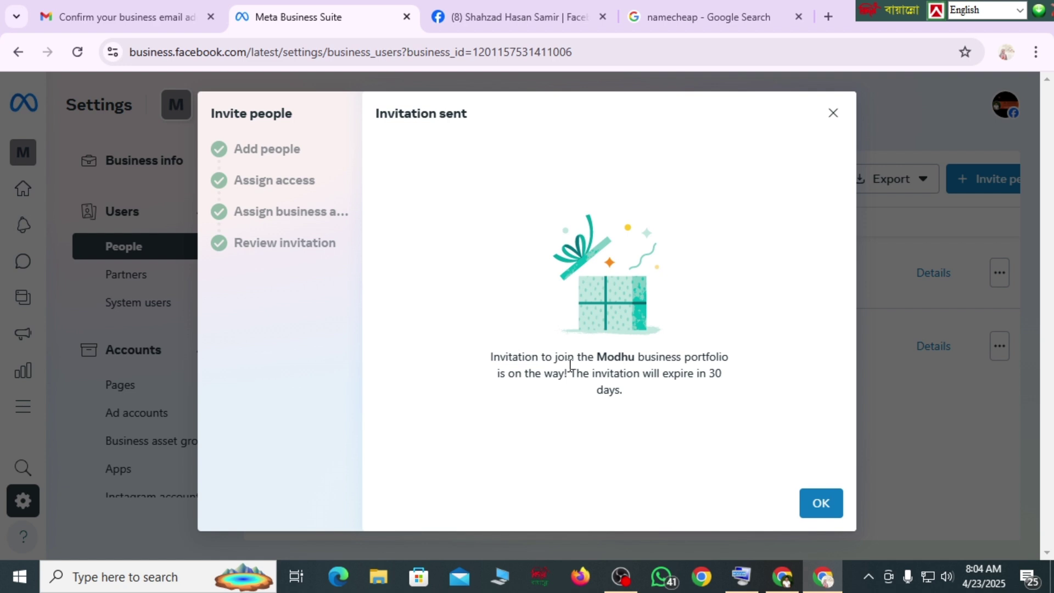
click(822, 507)
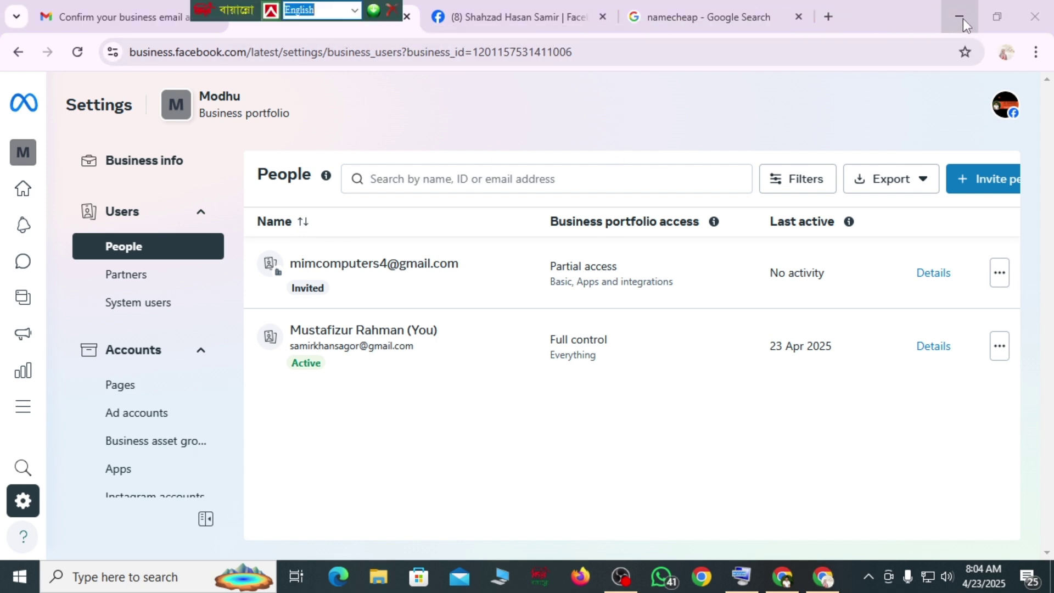
- In Gmail, refresh the inbox and show the Social category containing the Facebook invitation
click(782, 578)
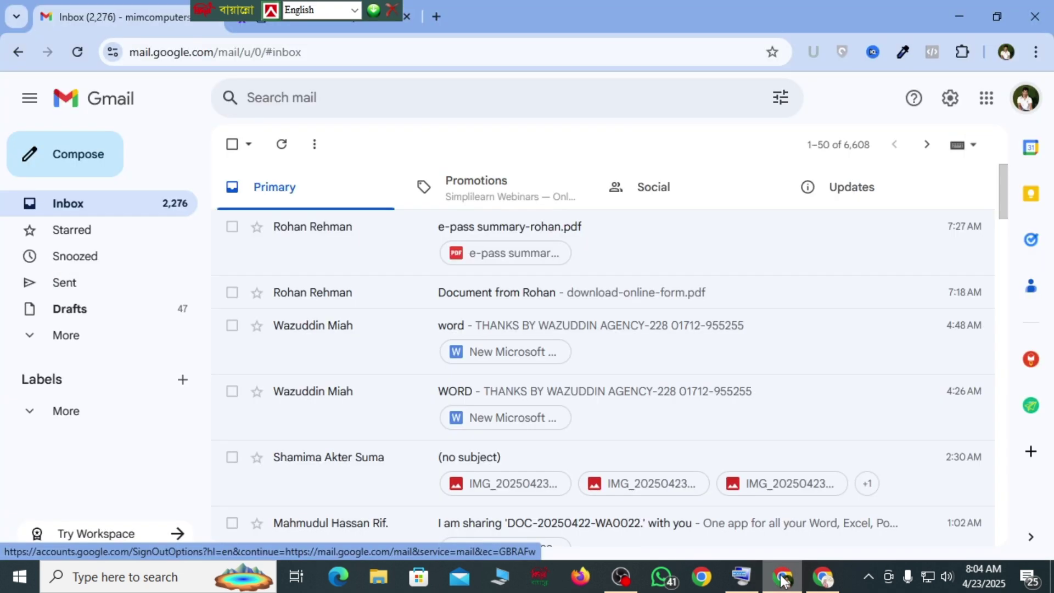
drag(217, 22, 453, 22)
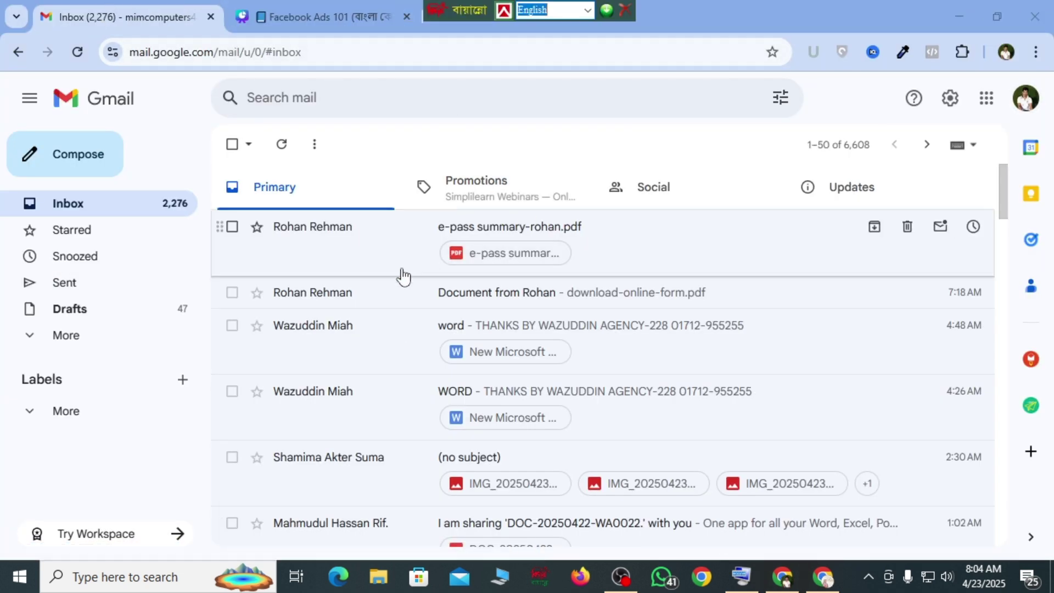
click(283, 144)
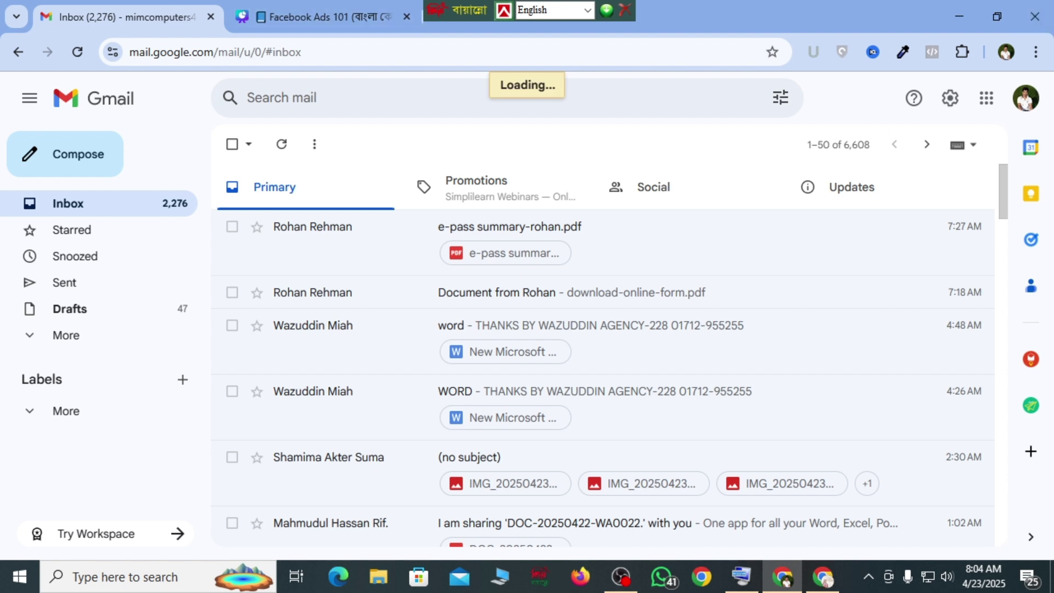
click(282, 145)
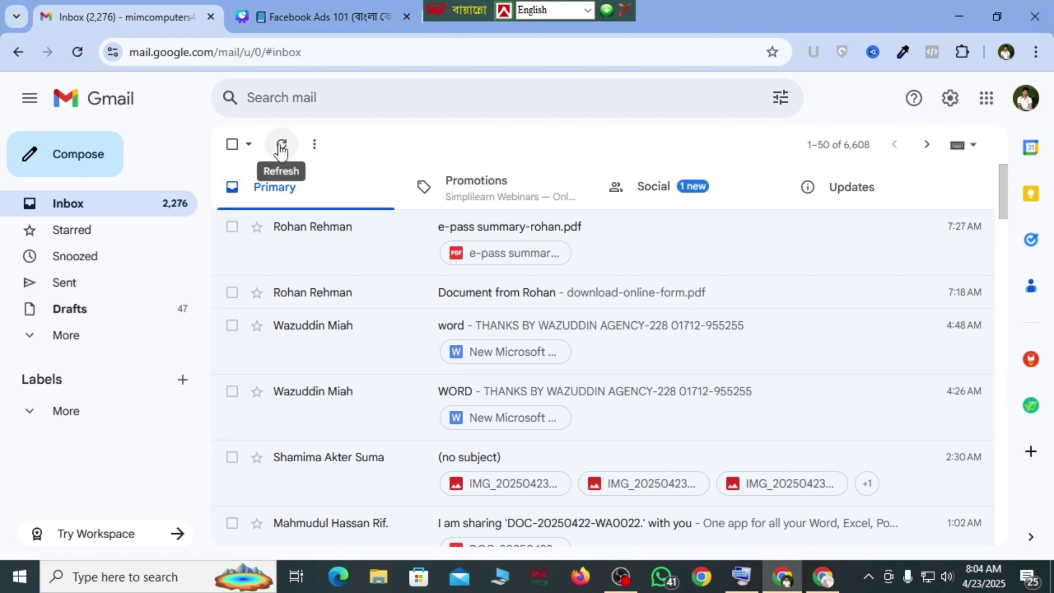
click(282, 146)
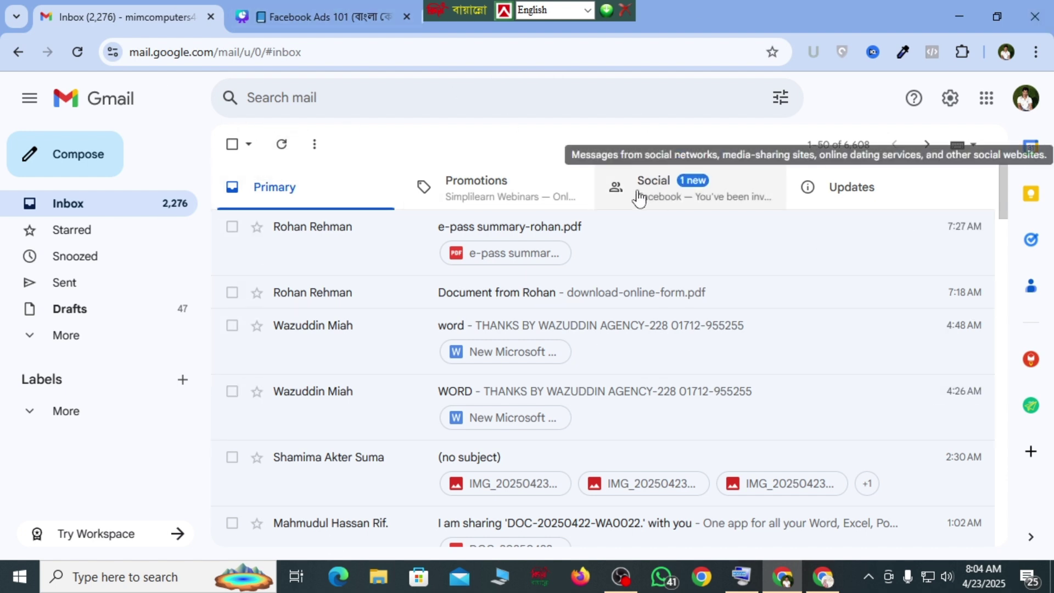
click(668, 194)
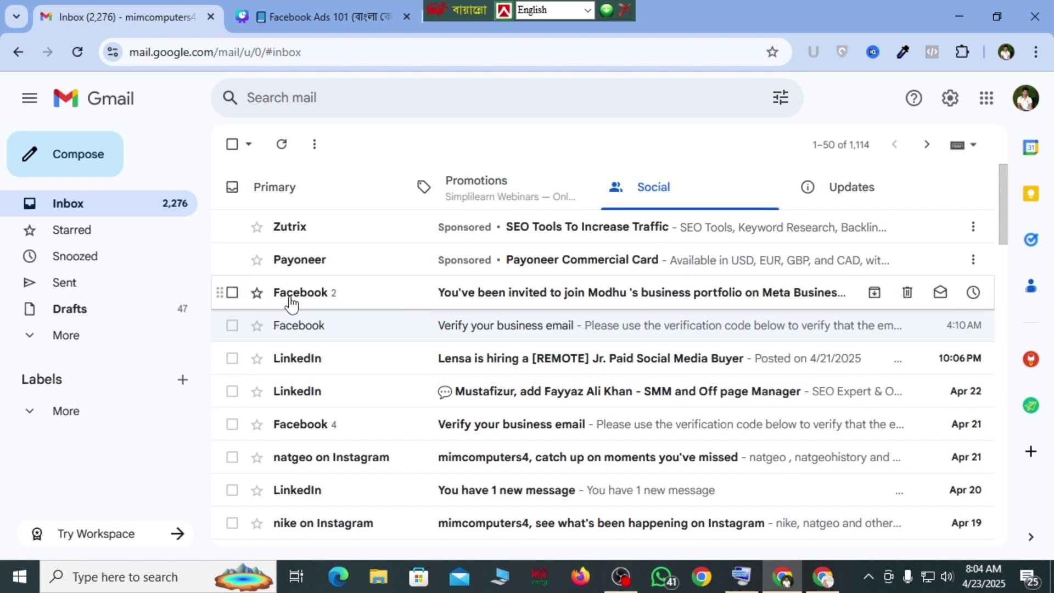
- Open the Modhu portfolio invitation e-mail and follow its View invitation link
click(486, 298)
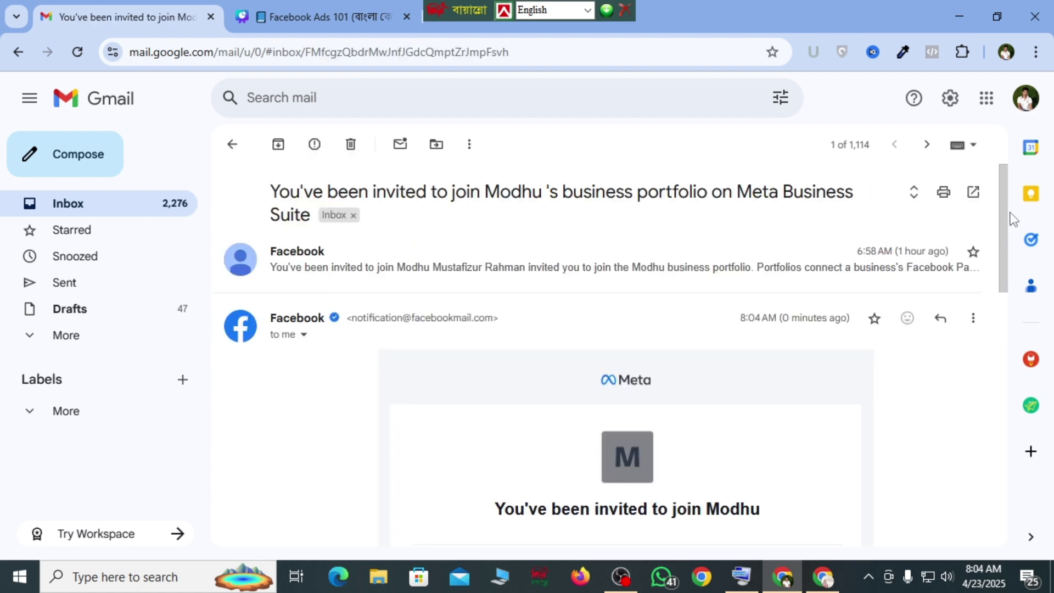
drag(1012, 218, 1001, 358)
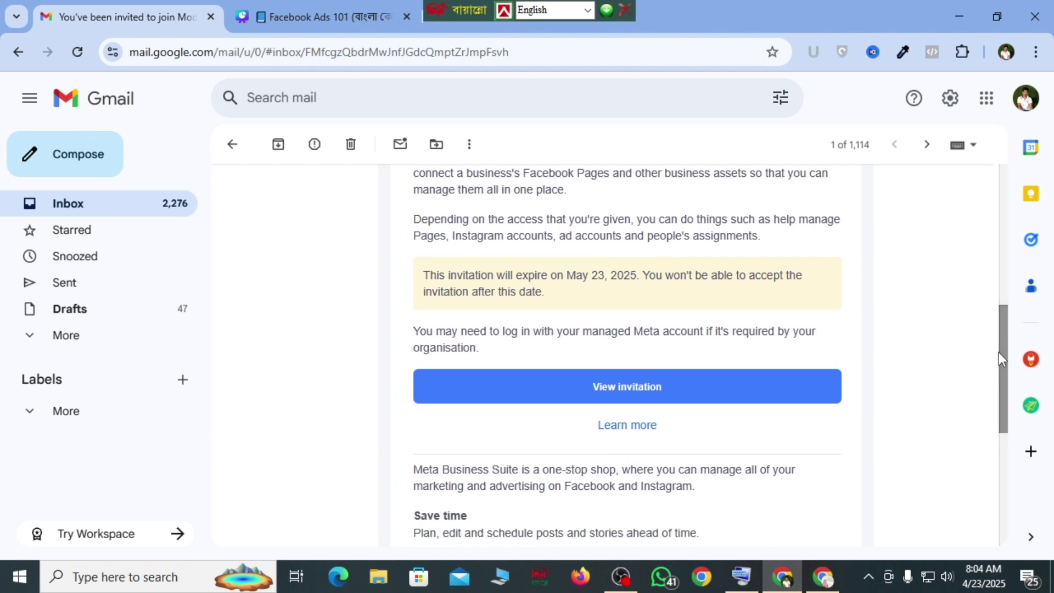
click(649, 389)
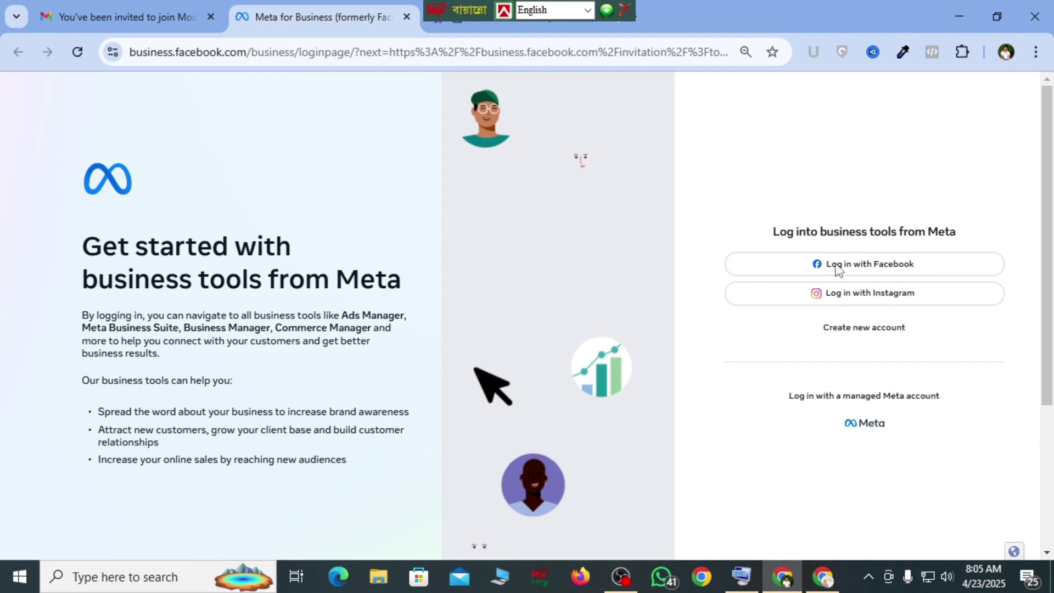
- Log in with the Facebook account and fill in the invitee's first and last name
click(879, 266)
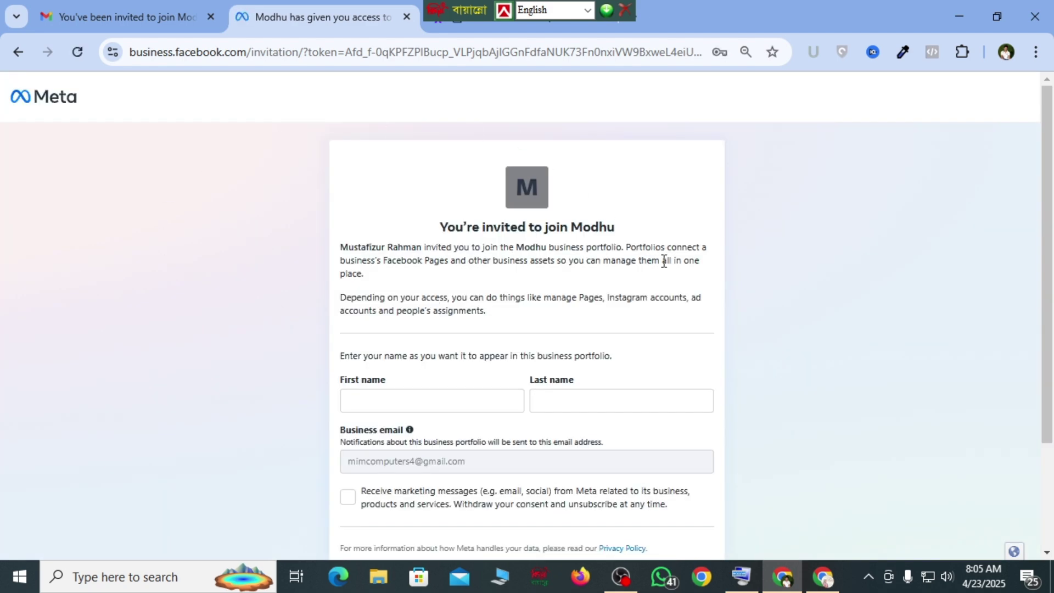
scroll(743, 358, down, 2)
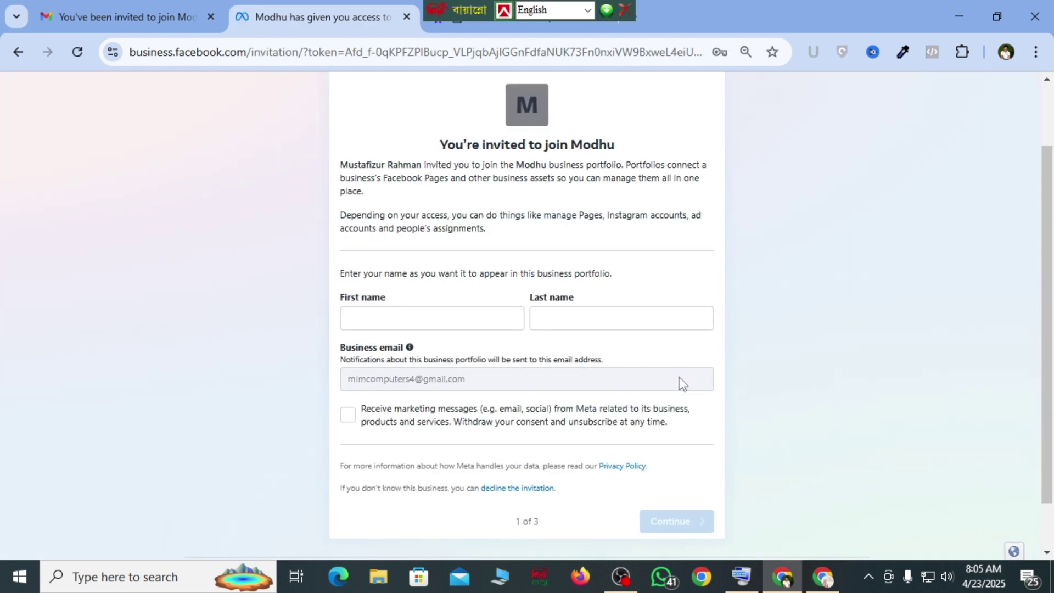
click(378, 324)
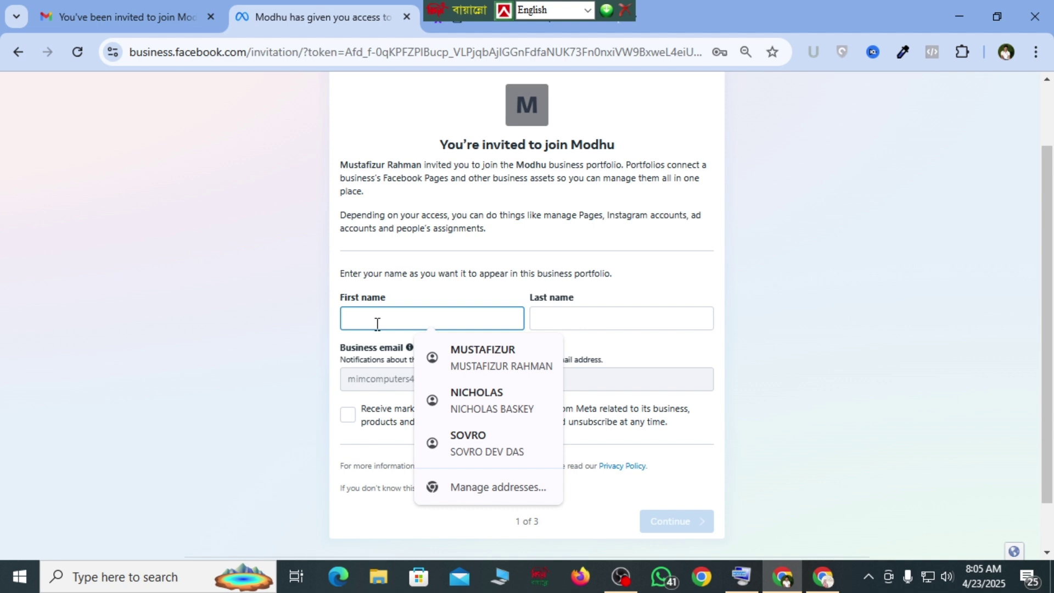
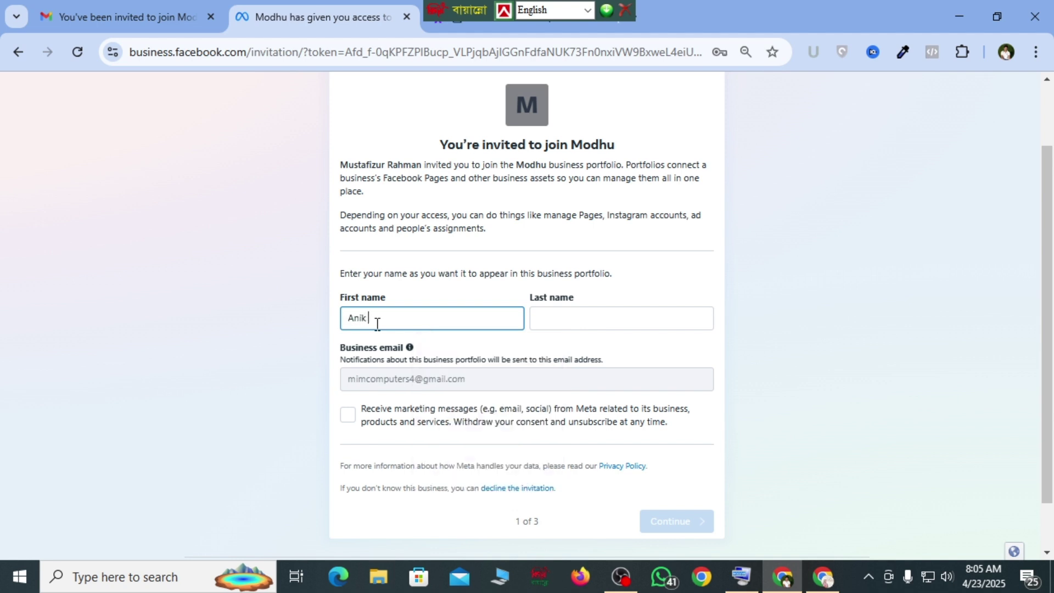
key(Tab)
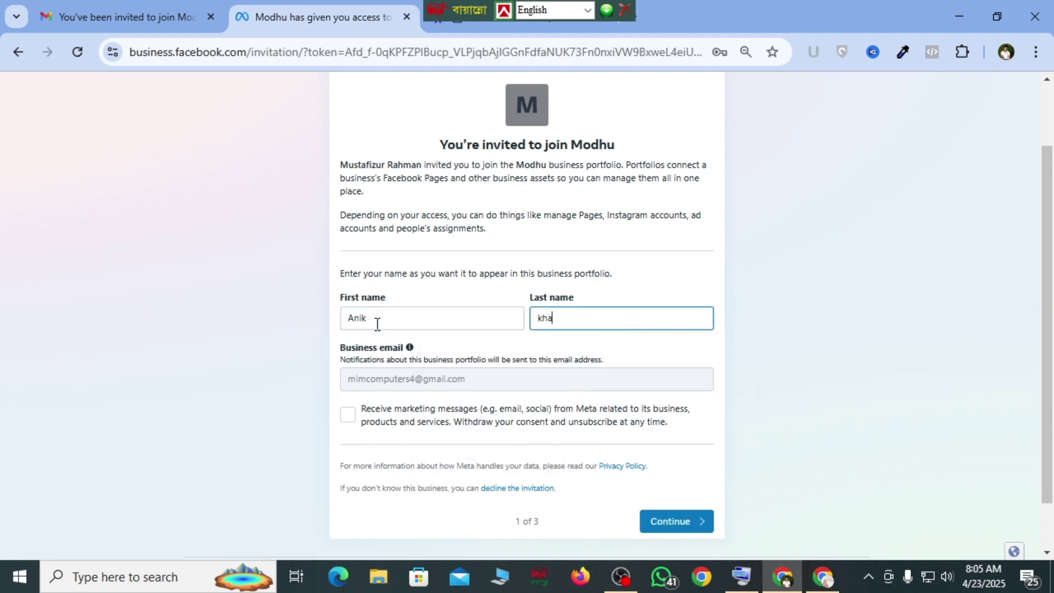
- Opt into Meta marketing messages and continue past business information to the final review step
click(347, 418)
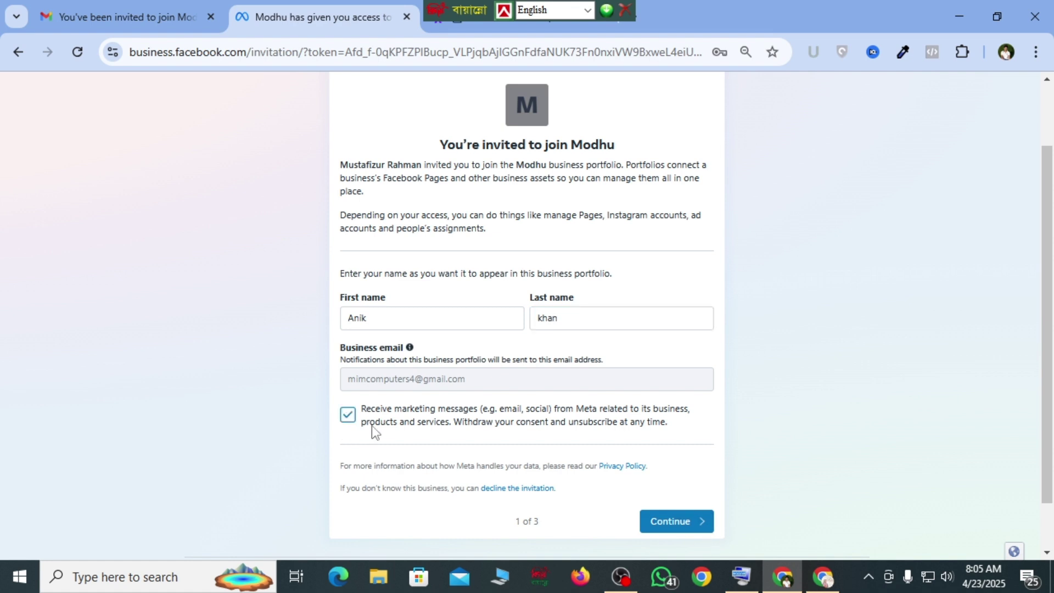
click(673, 528)
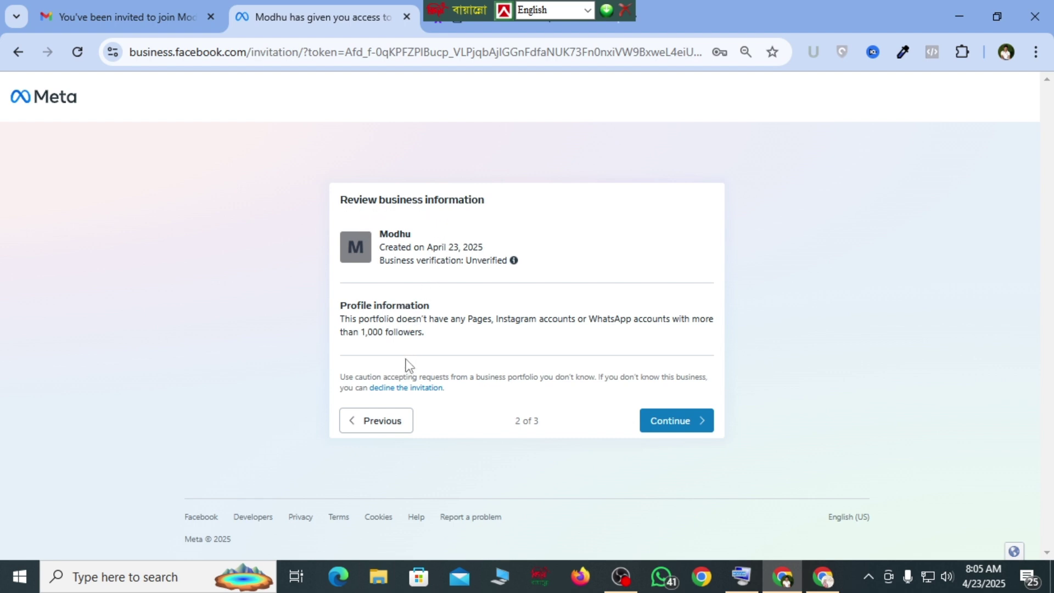
click(676, 427)
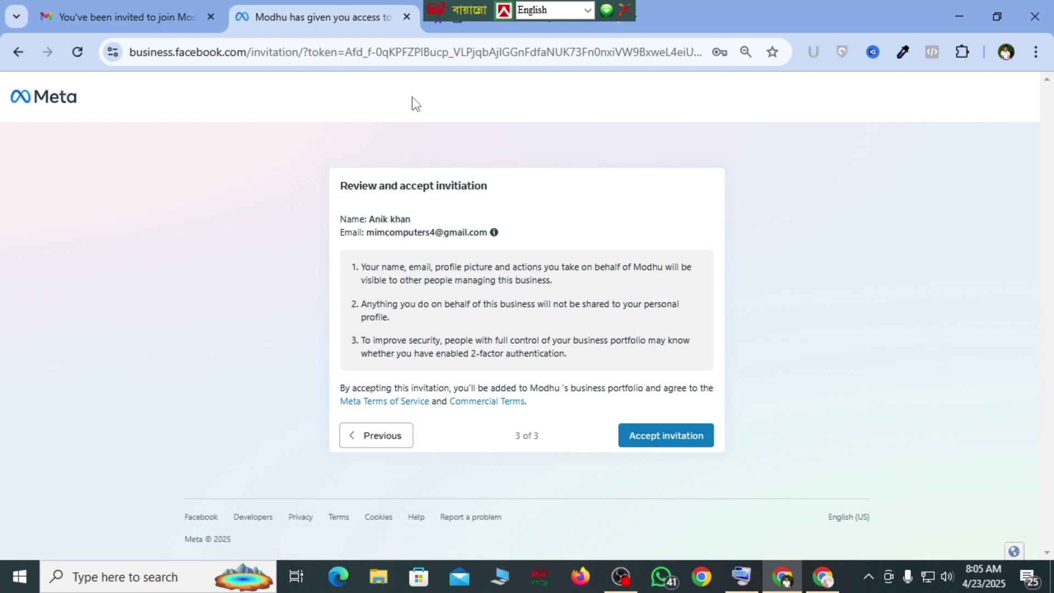
- Accept the Modhu invitation and confirm by re-entering the account password
click(659, 443)
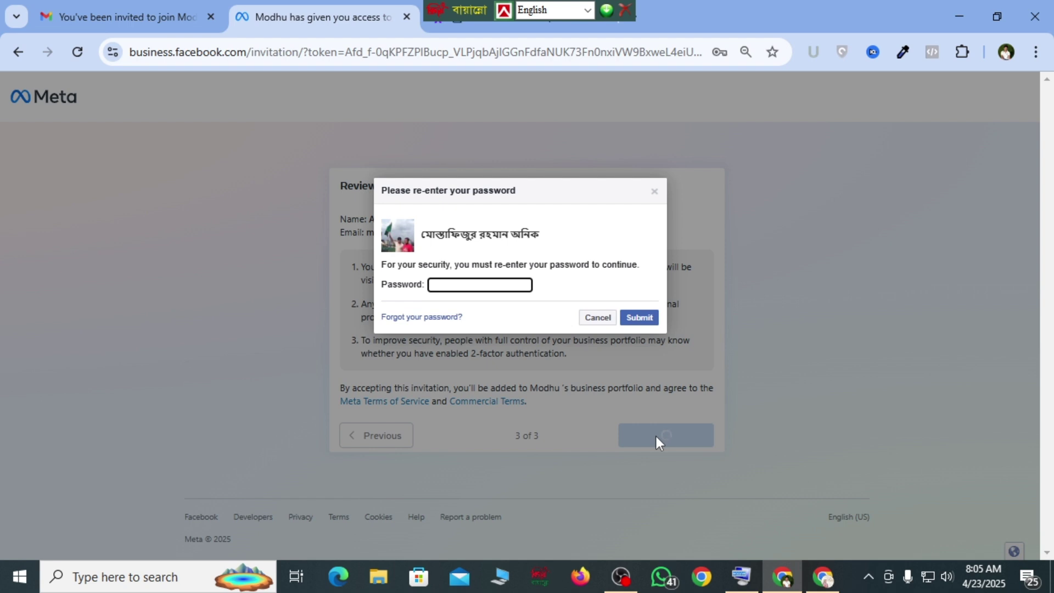
click(455, 284)
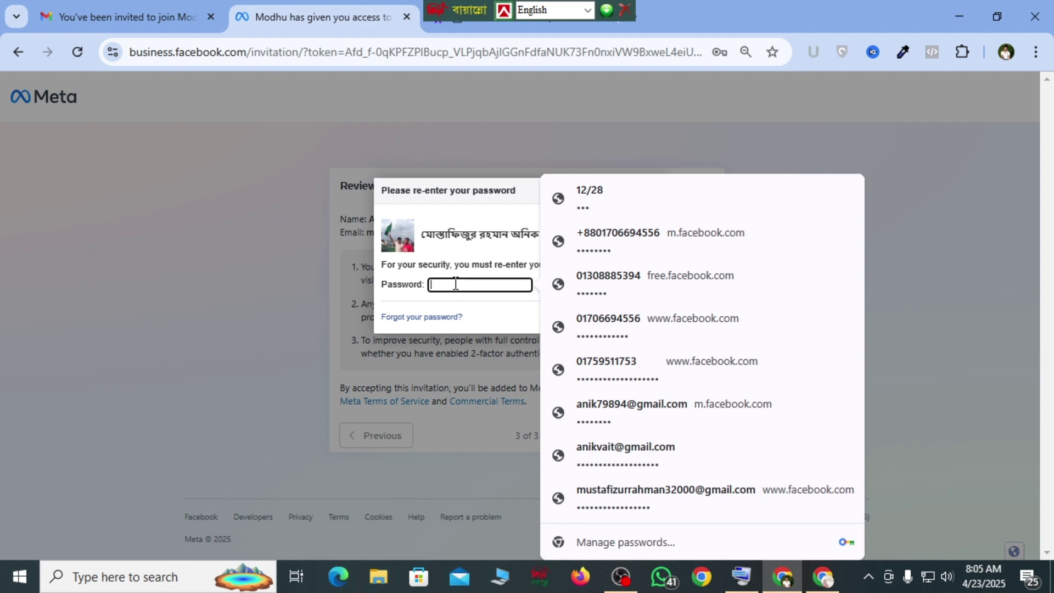
key(Escape)
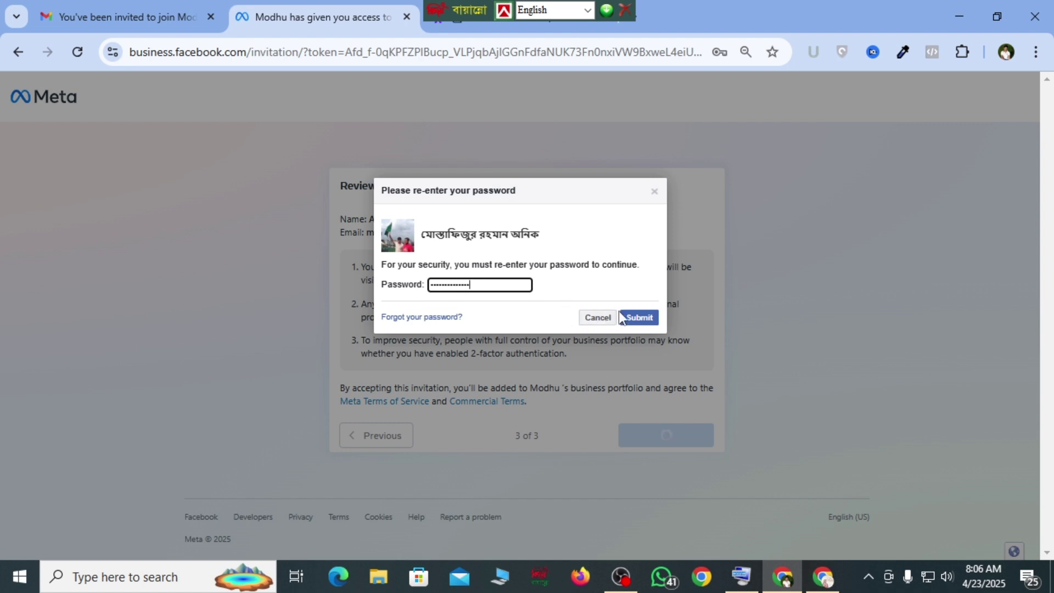
click(639, 317)
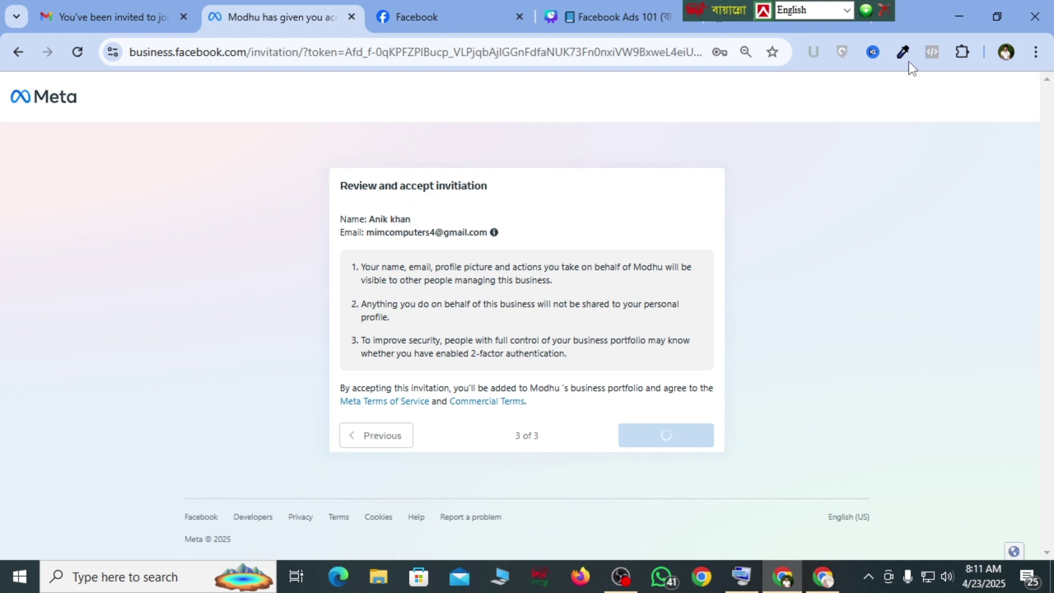
- Return to the portfolio settings window and reload the People page
click(954, 11)
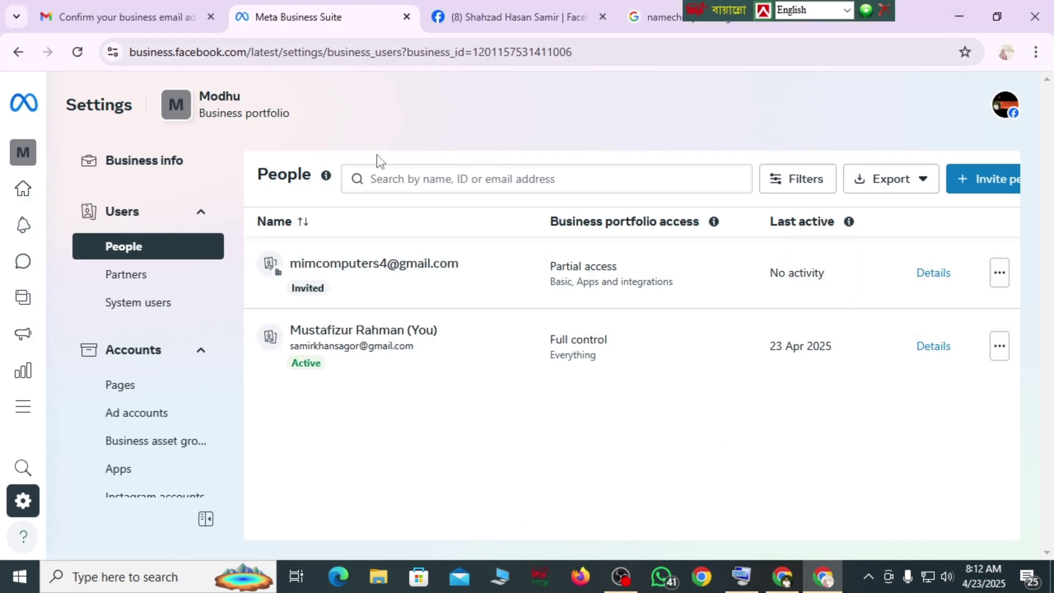
click(78, 53)
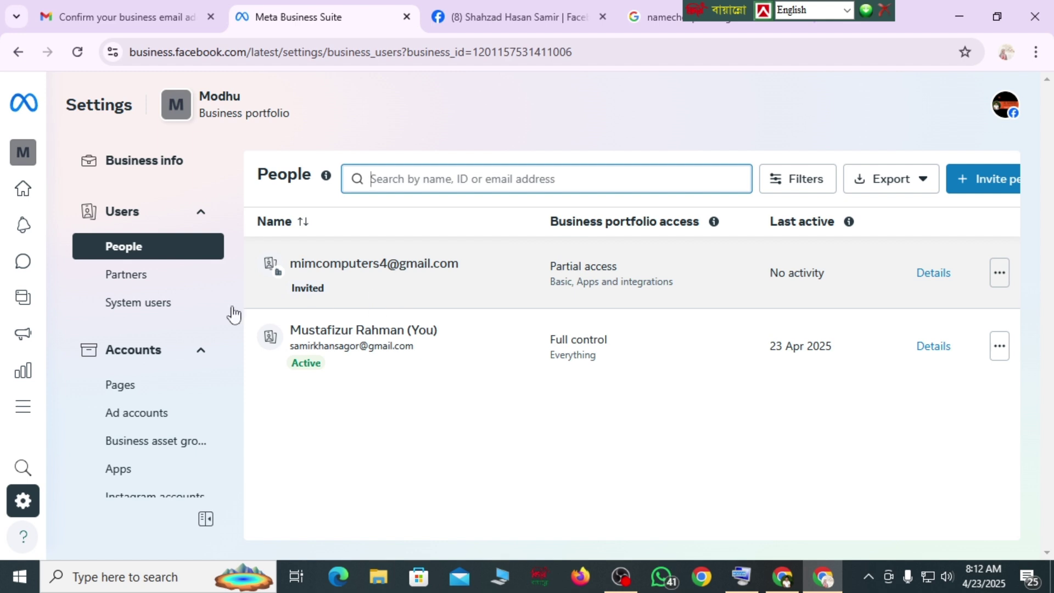
- Open the Partners page and select the business portfolio ID from Business portfolio info
click(133, 282)
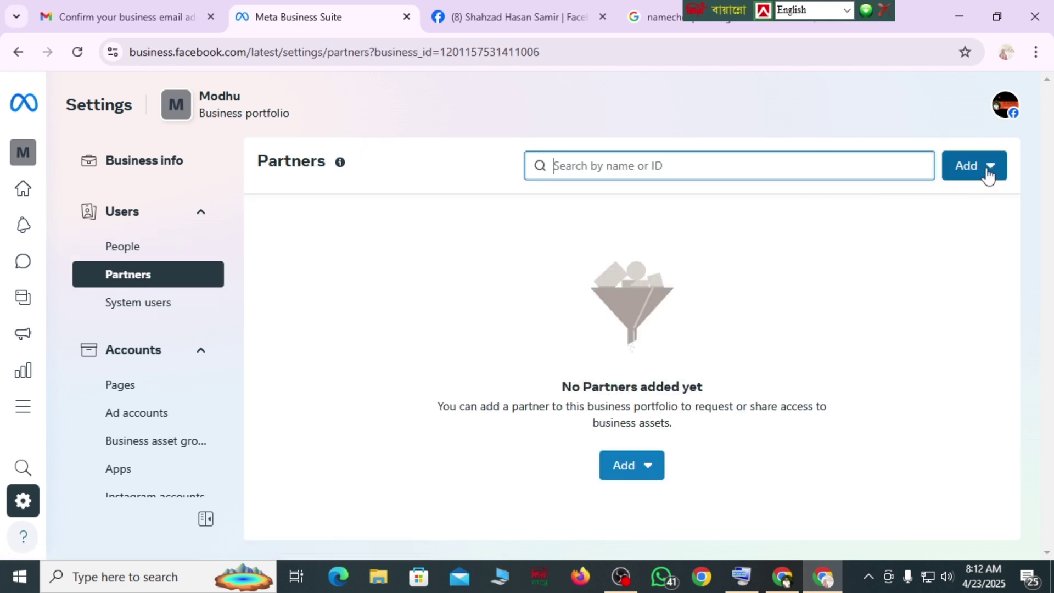
click(970, 171)
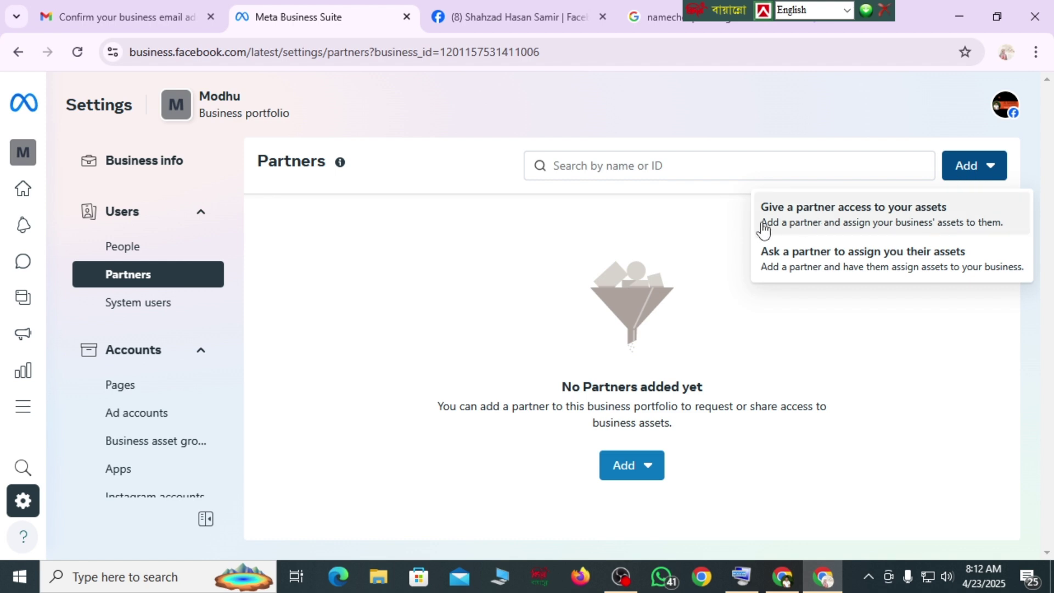
click(624, 167)
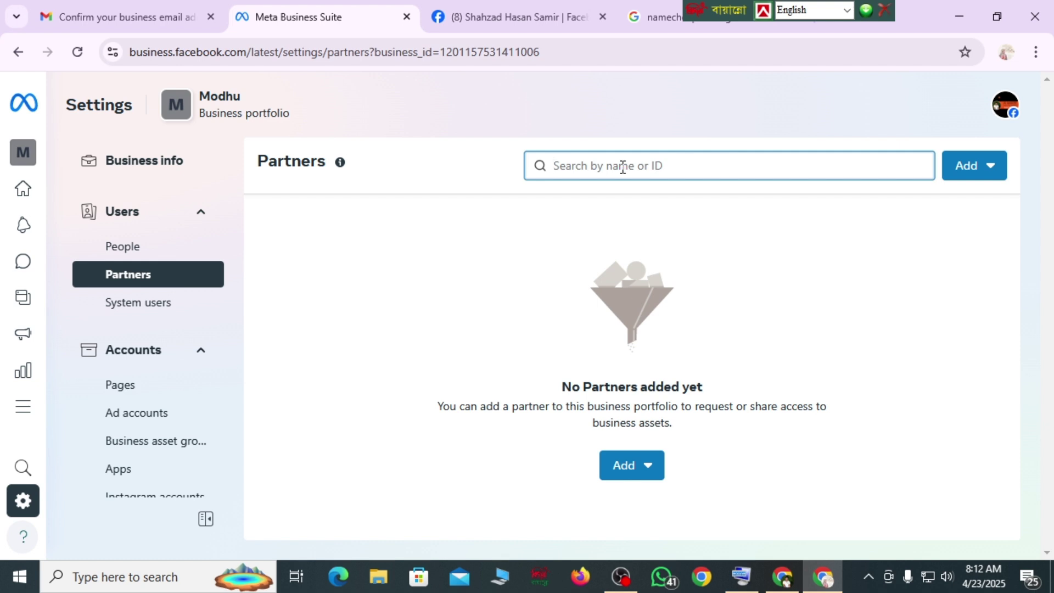
click(179, 104)
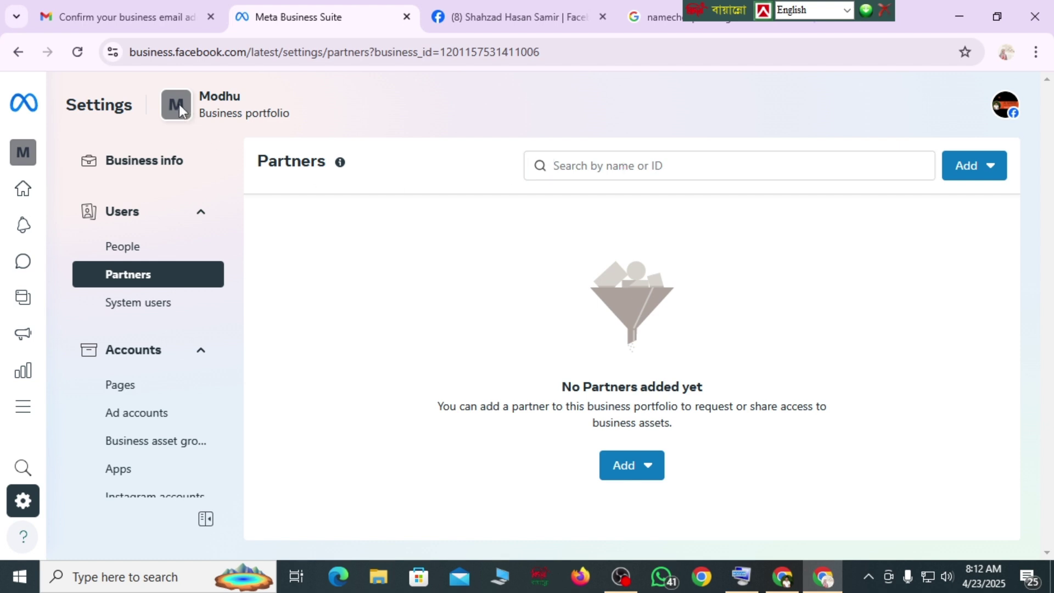
click(162, 175)
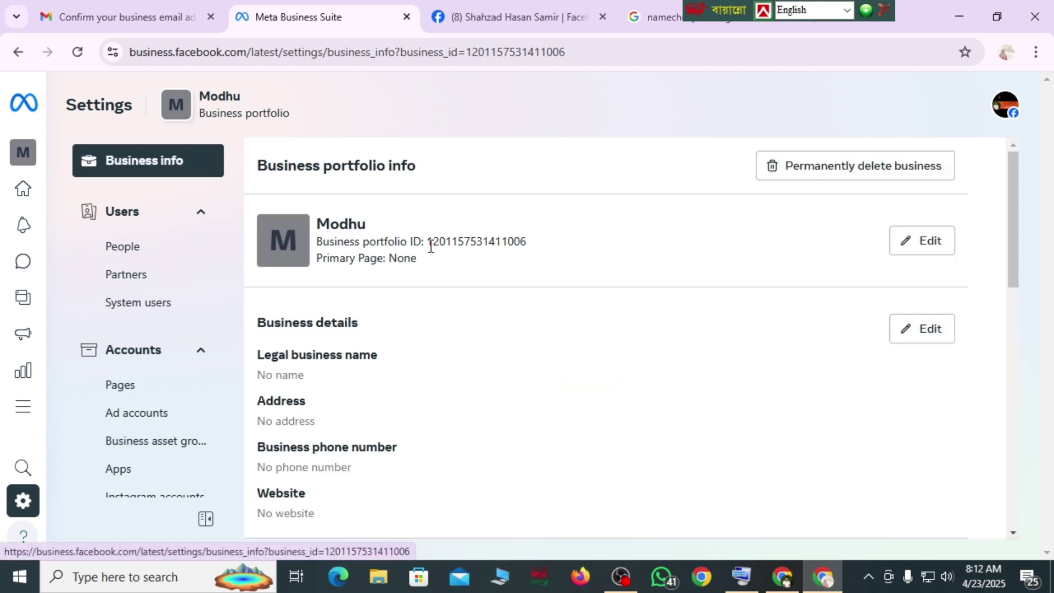
drag(430, 247, 567, 250)
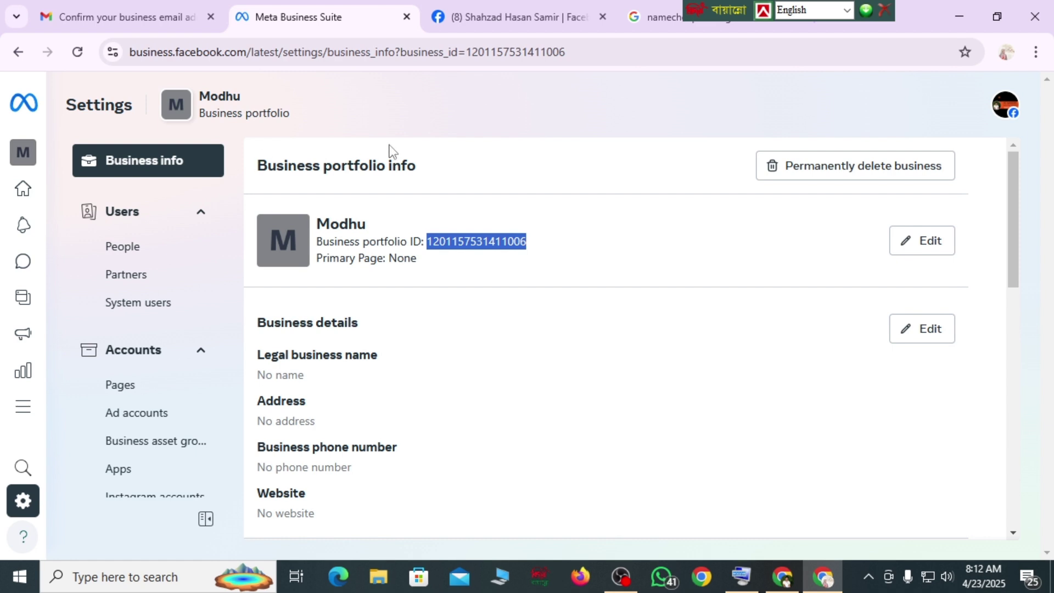
click(144, 283)
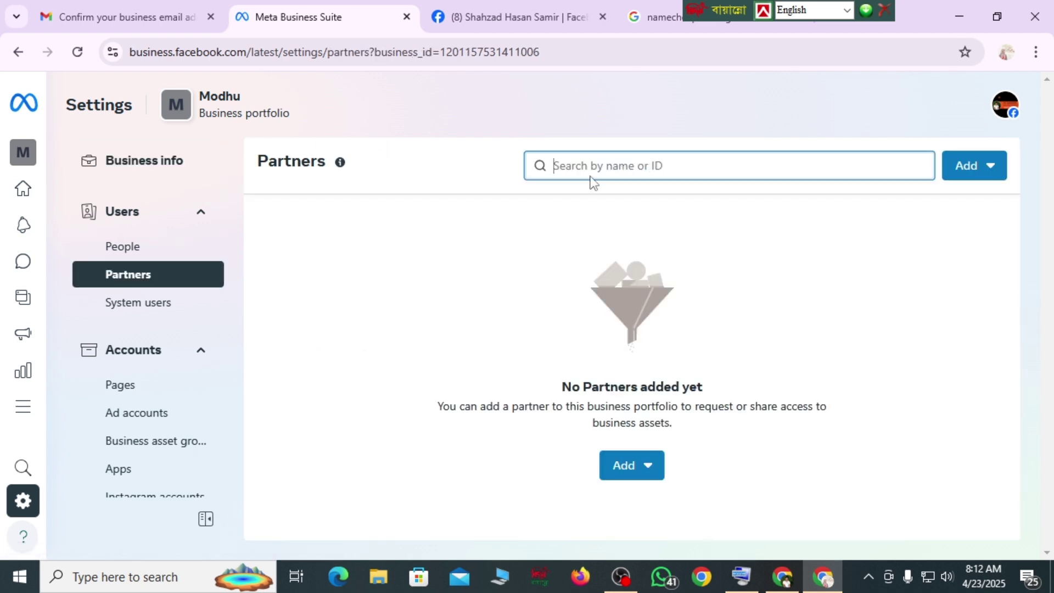
- Attempt to give a partner access using a business ID, then close the failed dialog
click(628, 468)
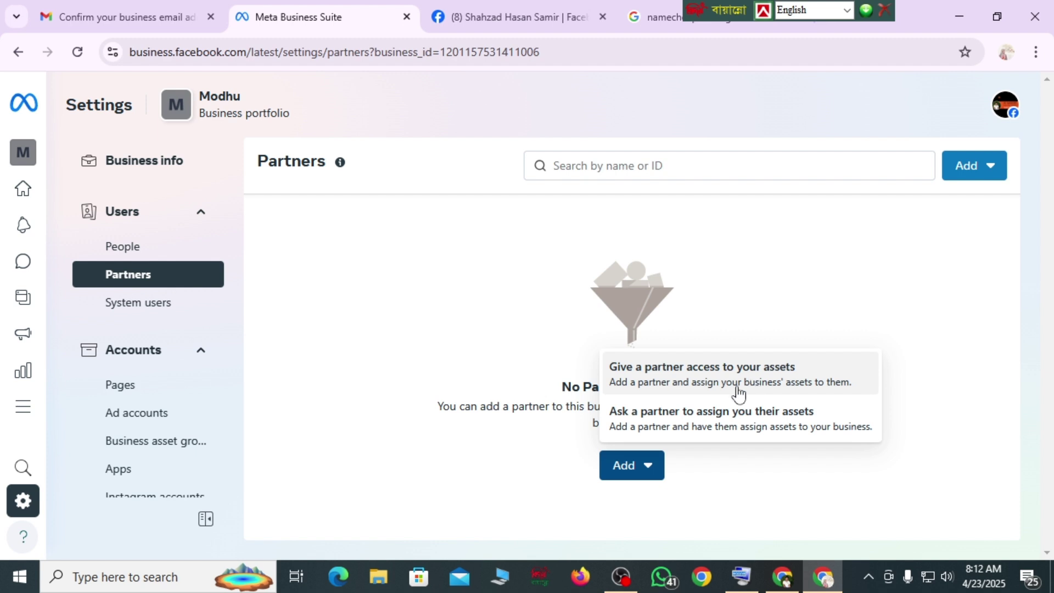
click(723, 374)
click(351, 339)
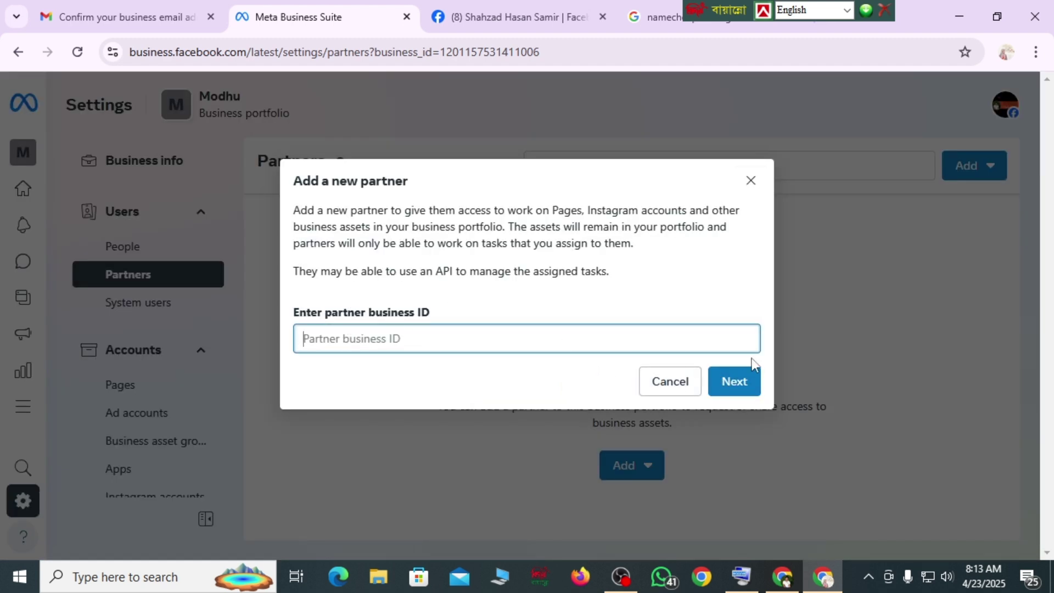
click(737, 391)
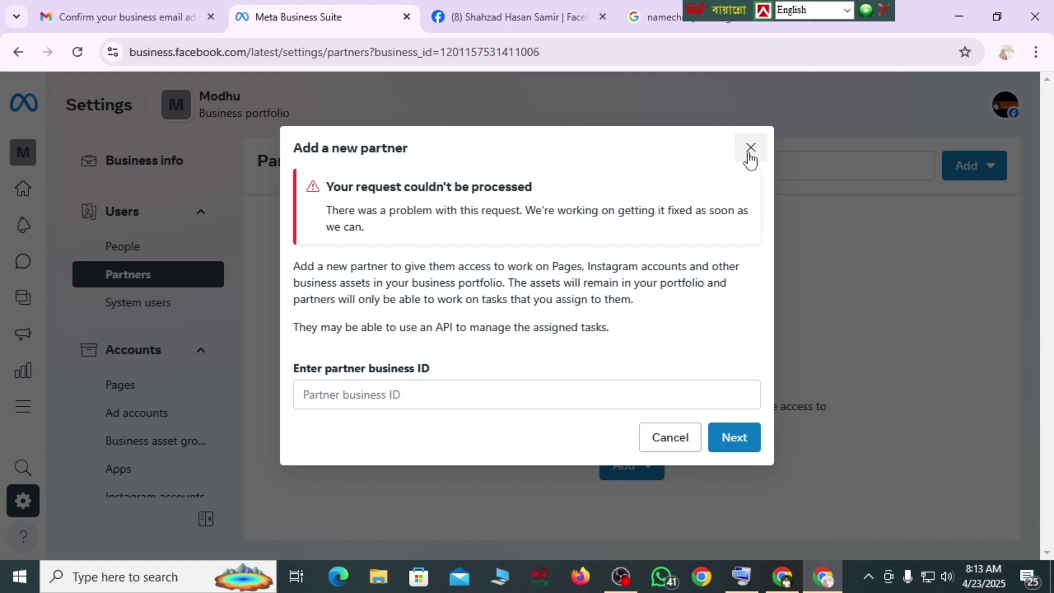
click(751, 148)
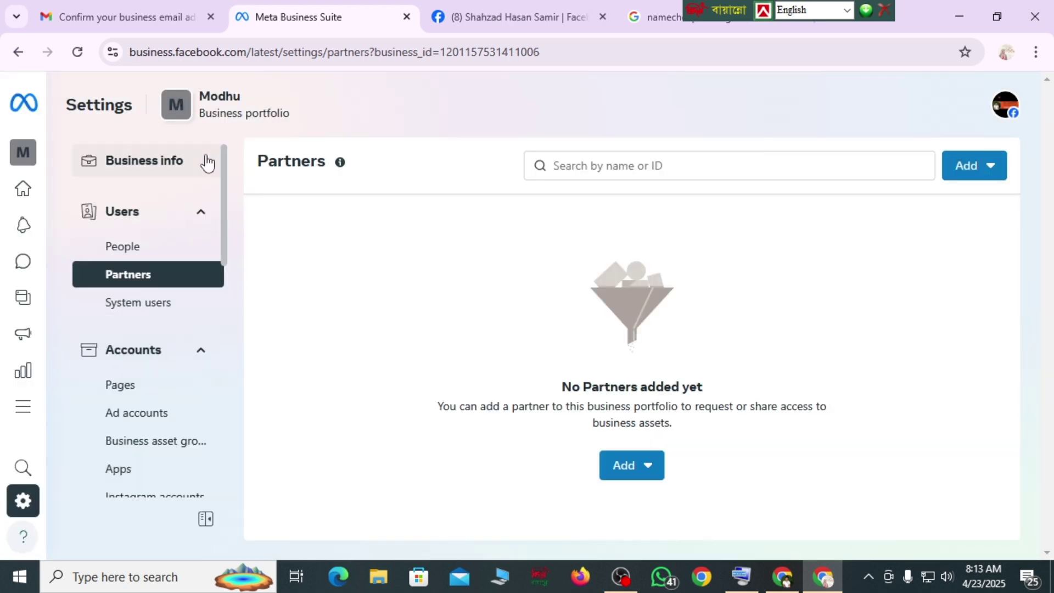
- Open System users and cancel the Create system user dialog without adding anyone
click(136, 303)
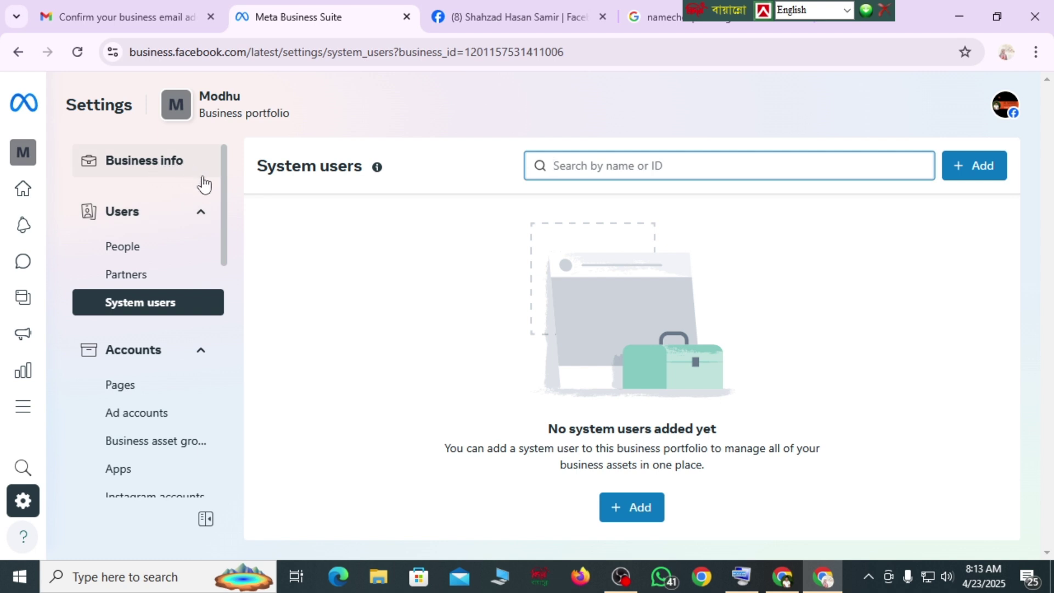
click(633, 510)
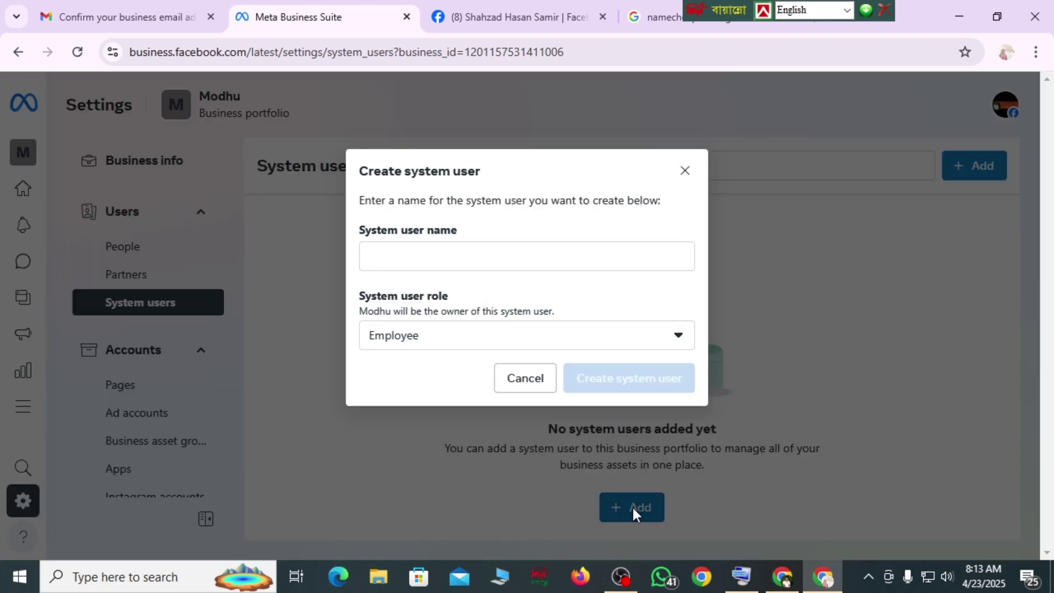
click(392, 253)
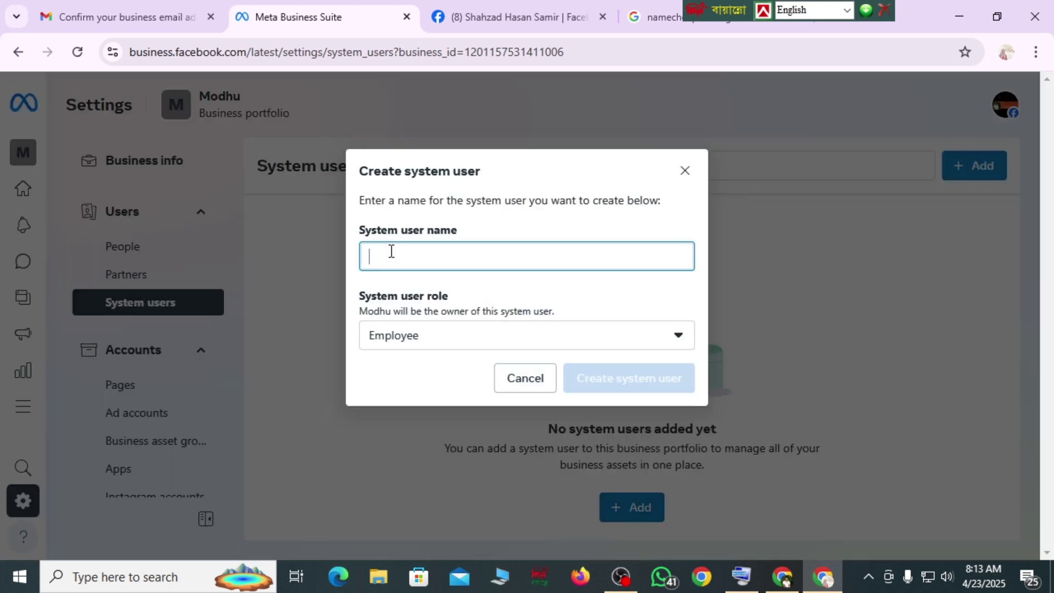
click(678, 337)
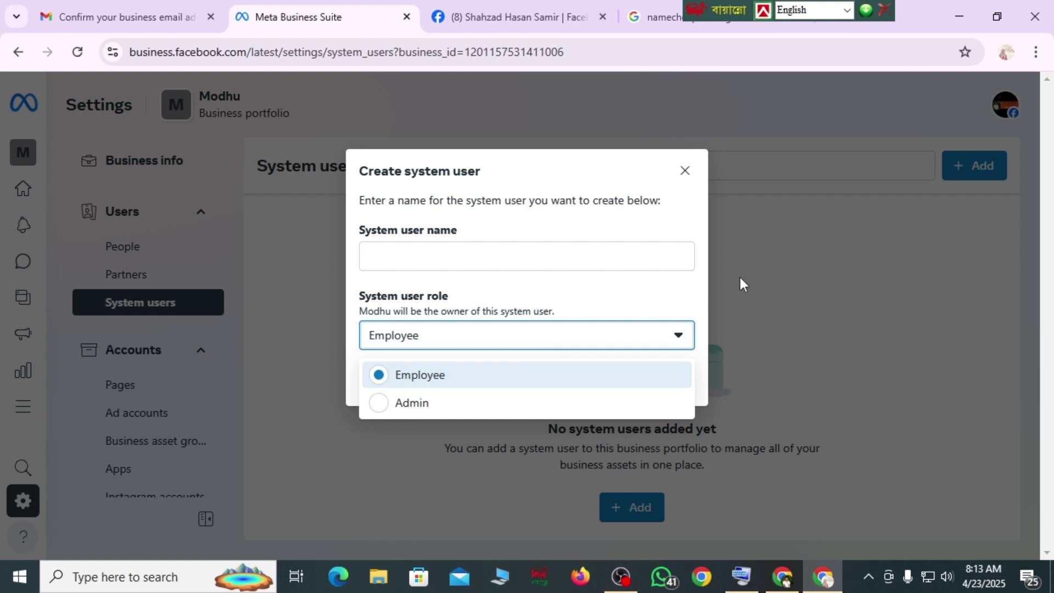
click(685, 170)
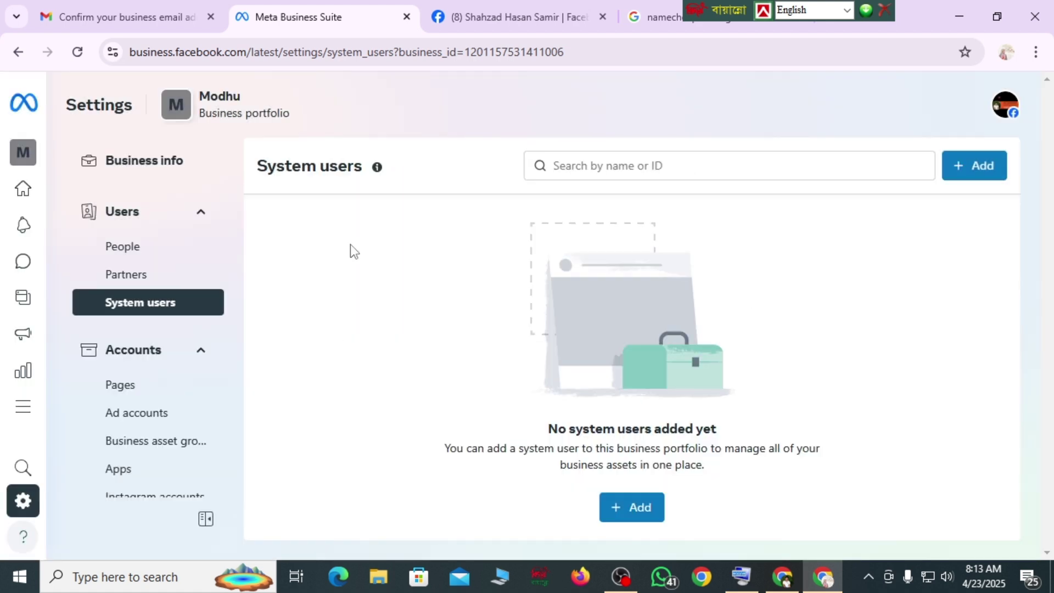
- Collapse and re-expand the Users and Accounts sidebar sections
click(200, 215)
click(200, 215)
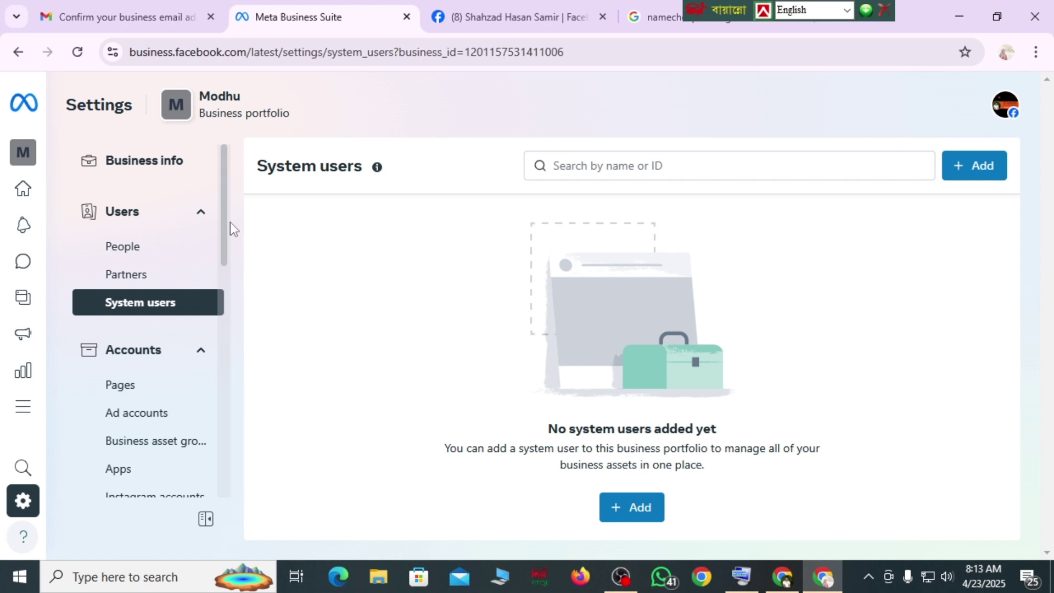
scroll(224, 242, down, 2)
click(201, 245)
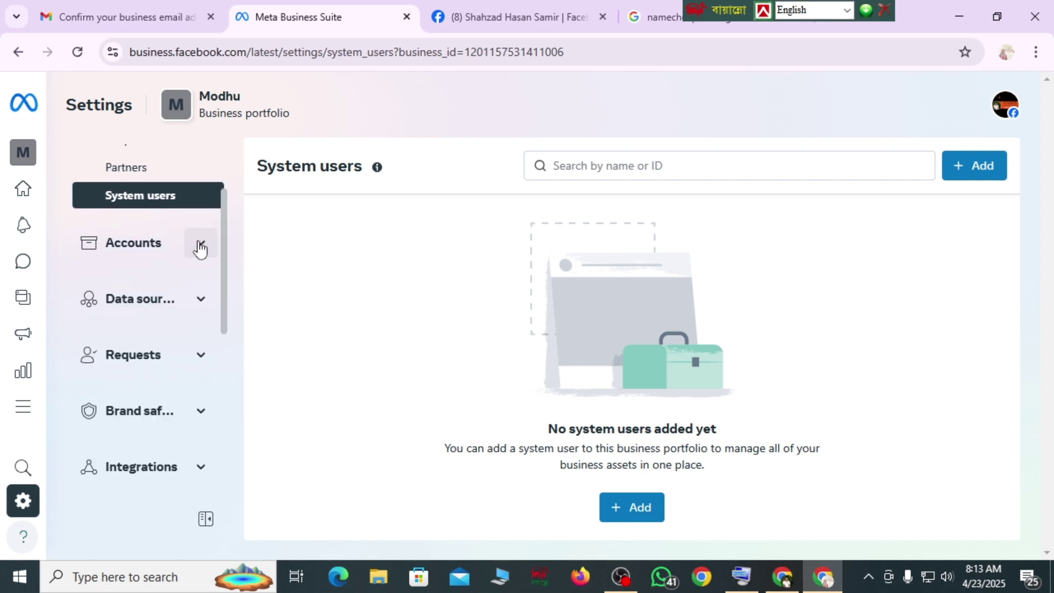
click(200, 247)
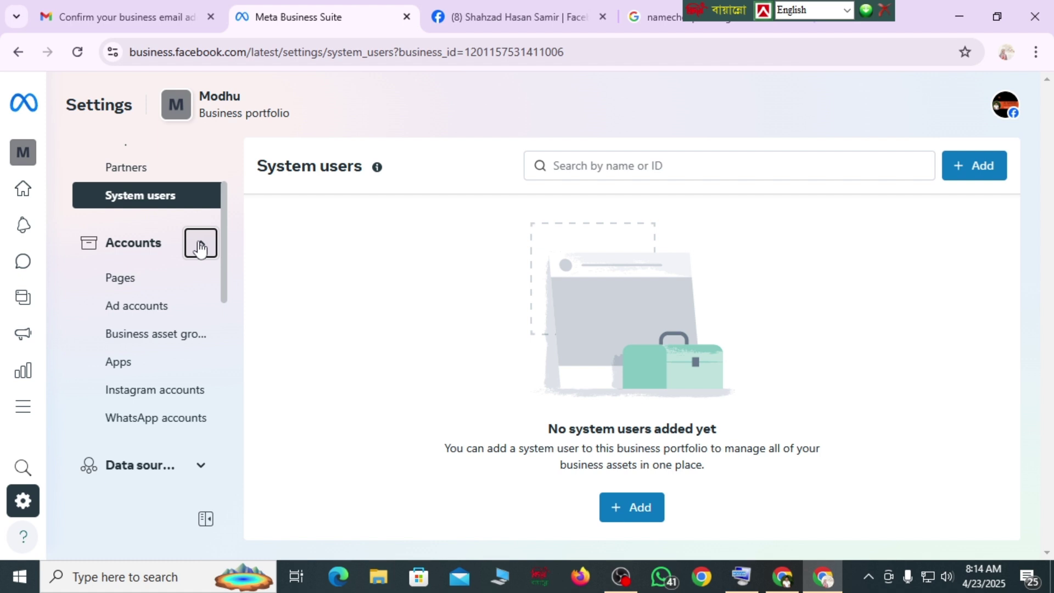